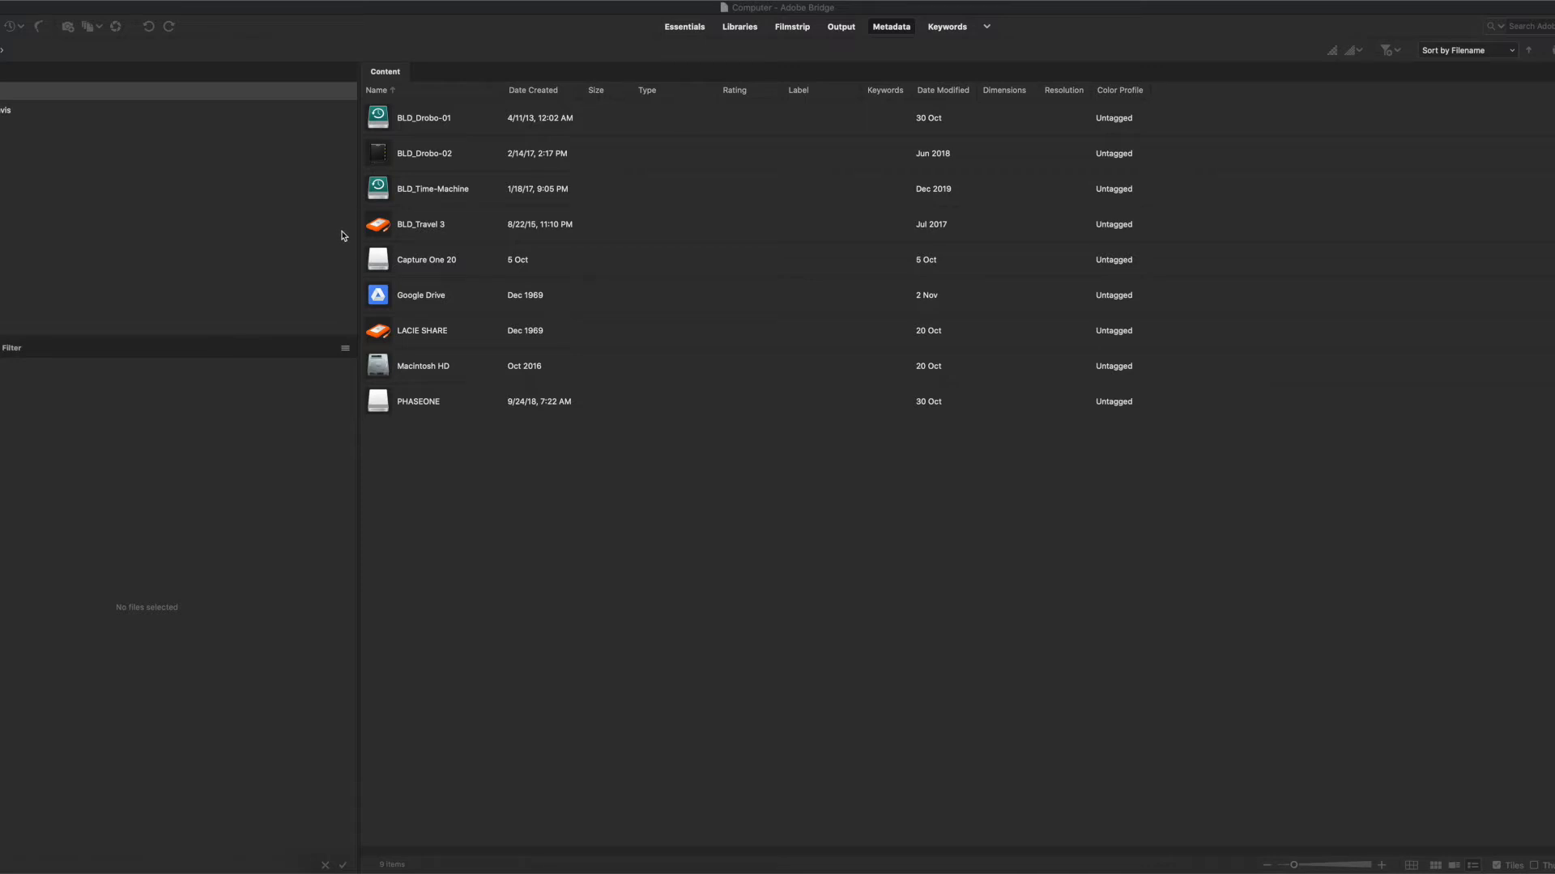
# Browse from the BLD_Travel 3 drive to BLD_Travel Drive/2 Working/JP-Working/01_Jasper_Working/Output/01_JPG.
pyautogui.doubleClick(386, 229)
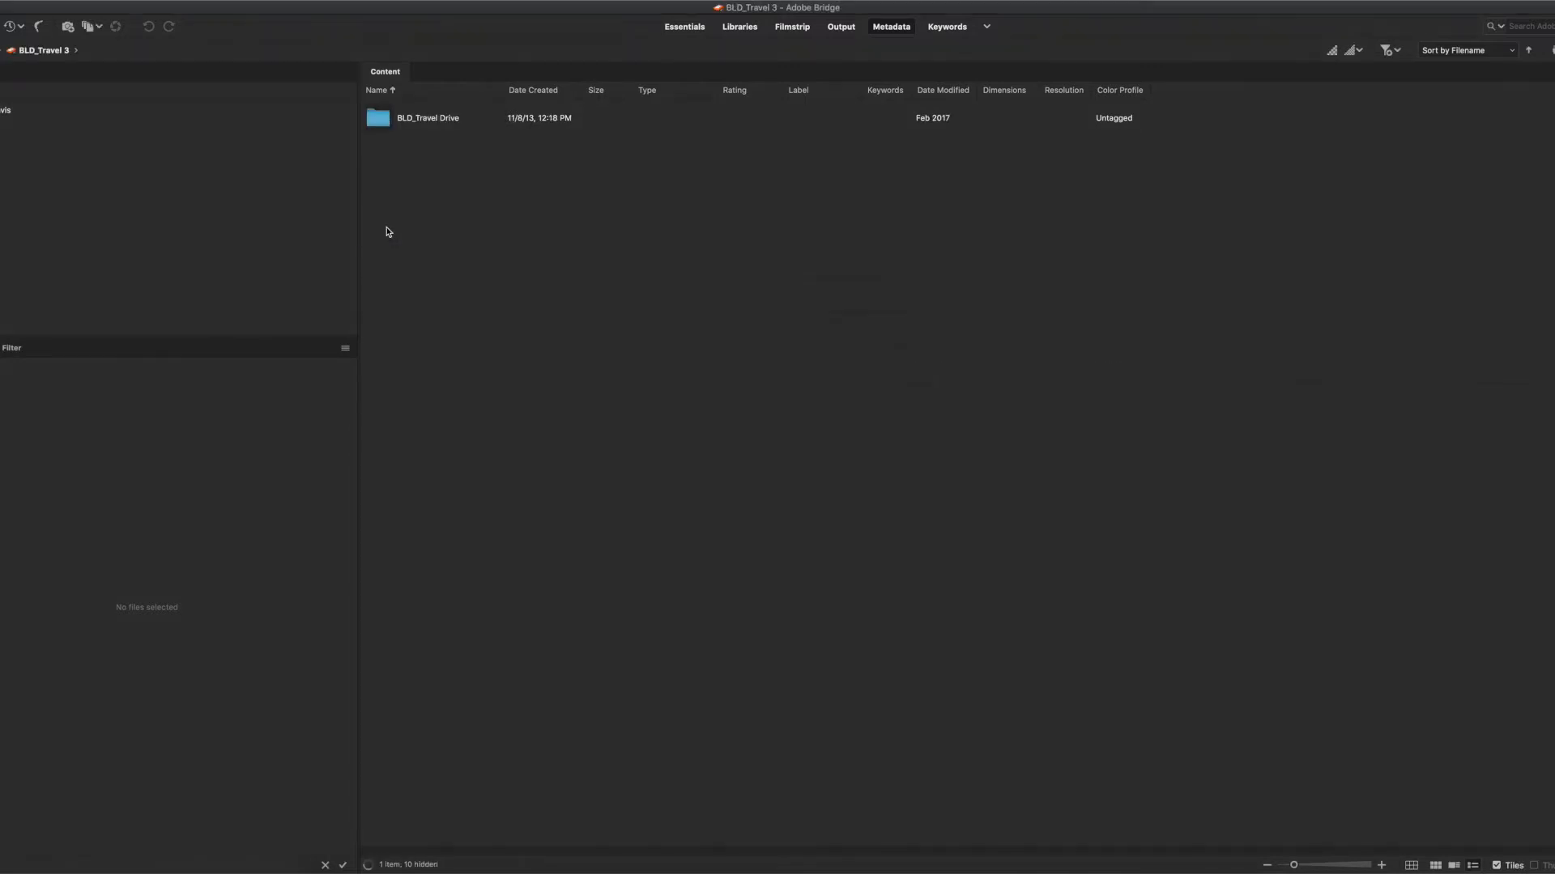
pyautogui.doubleClick(387, 120)
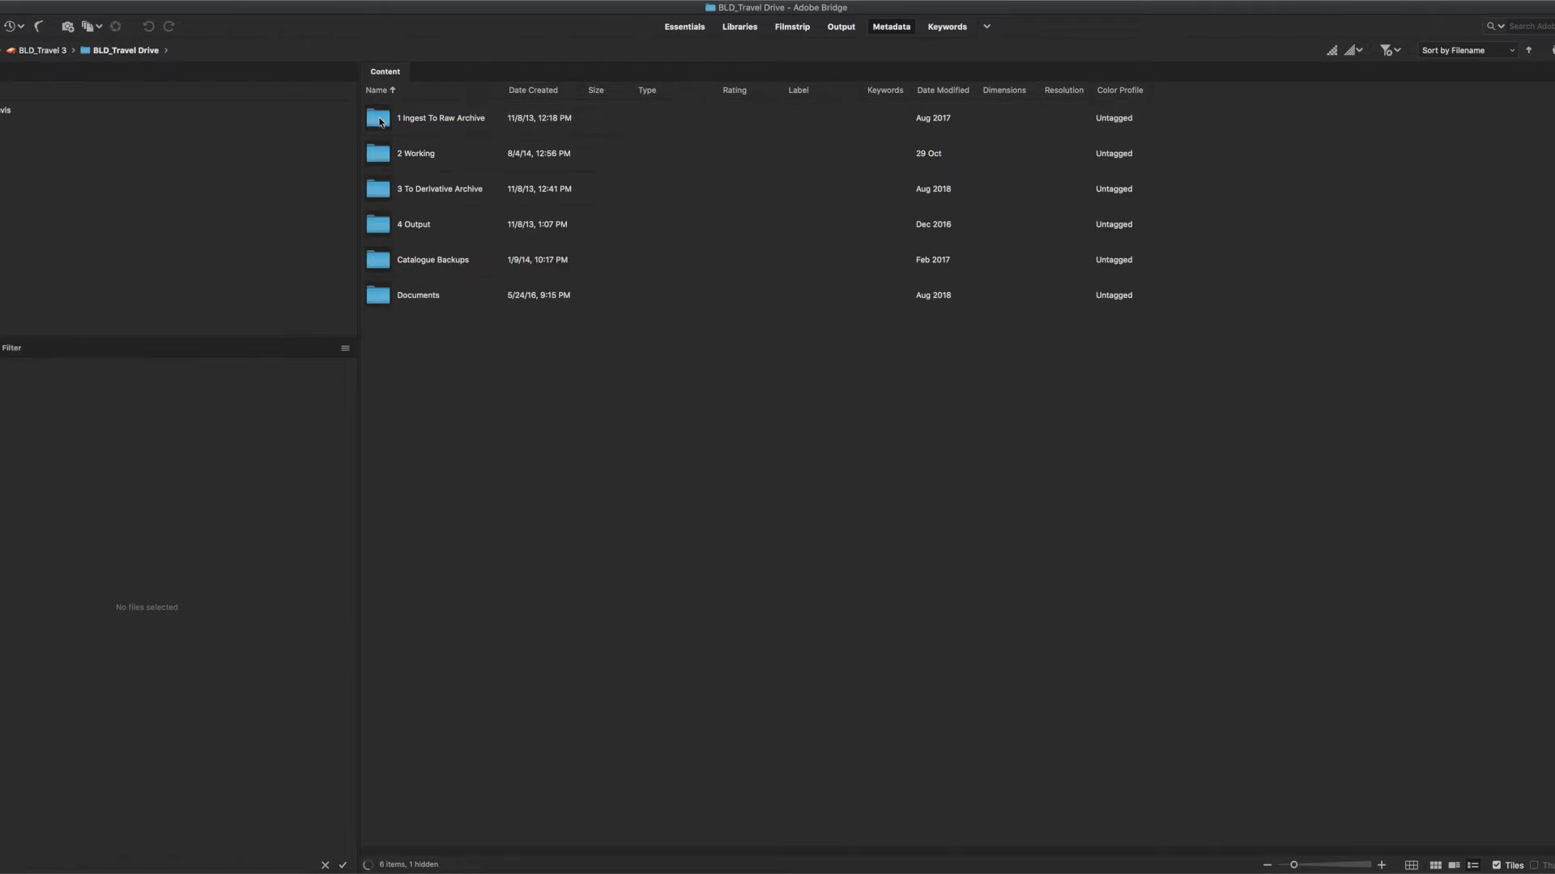
pyautogui.doubleClick(387, 156)
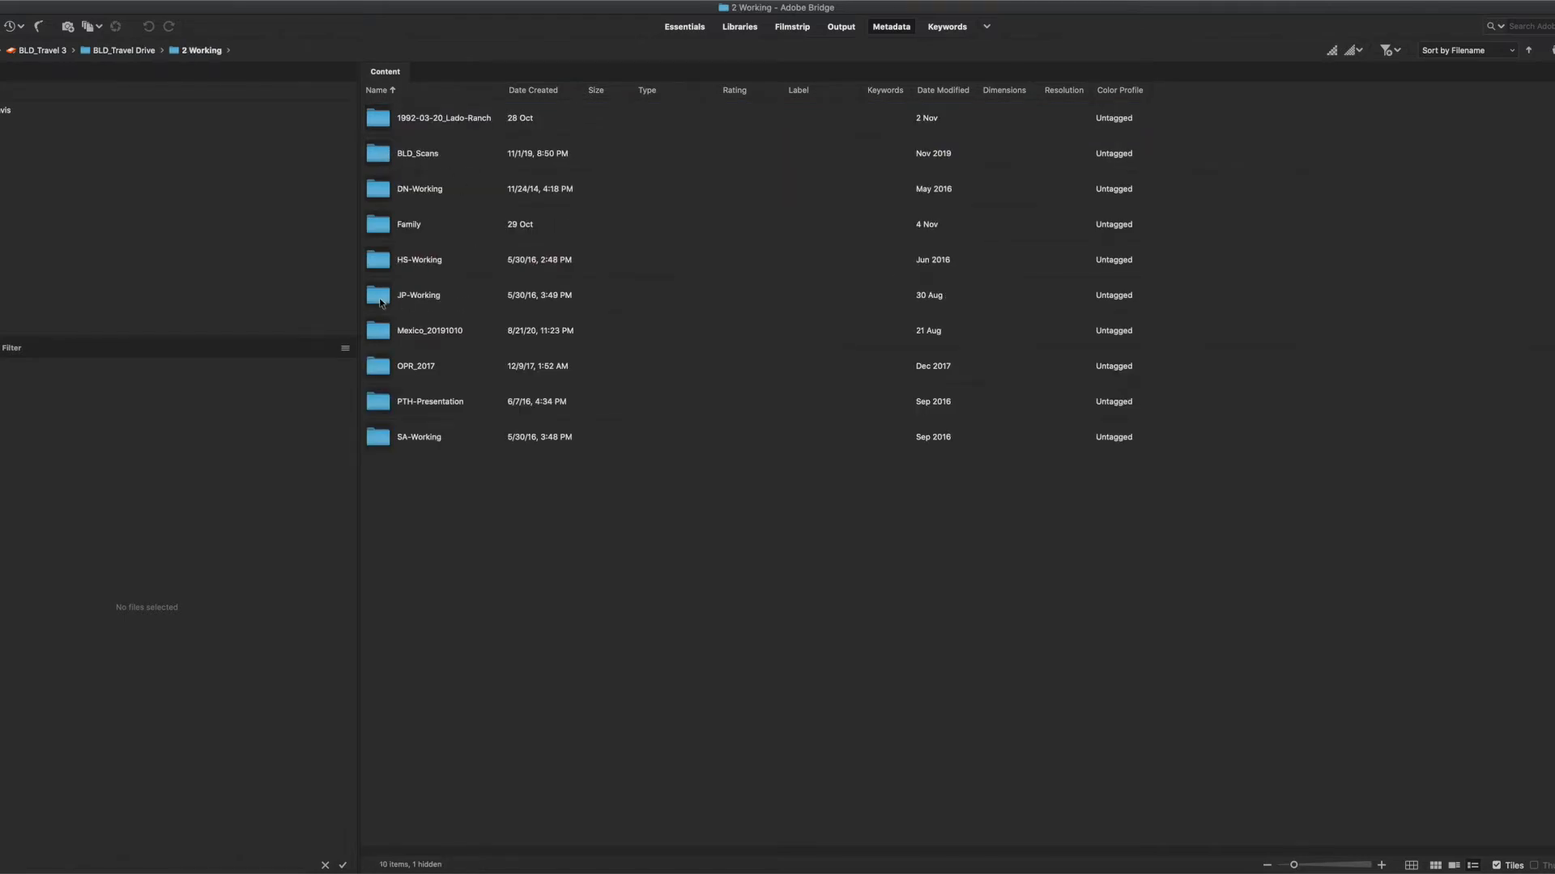
pyautogui.click(381, 303)
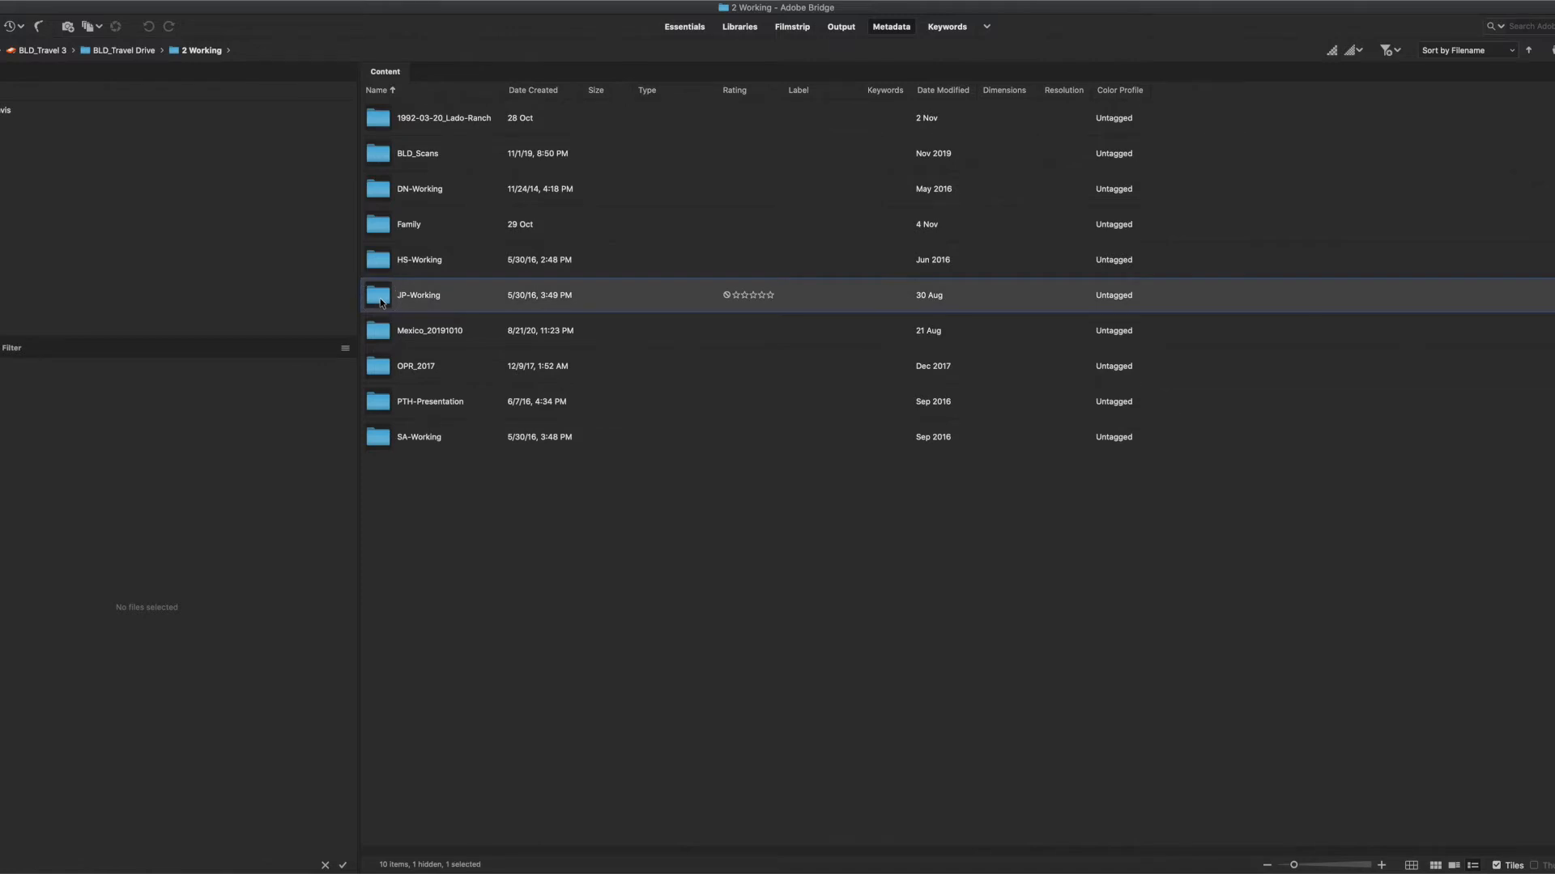
pyautogui.doubleClick(381, 302)
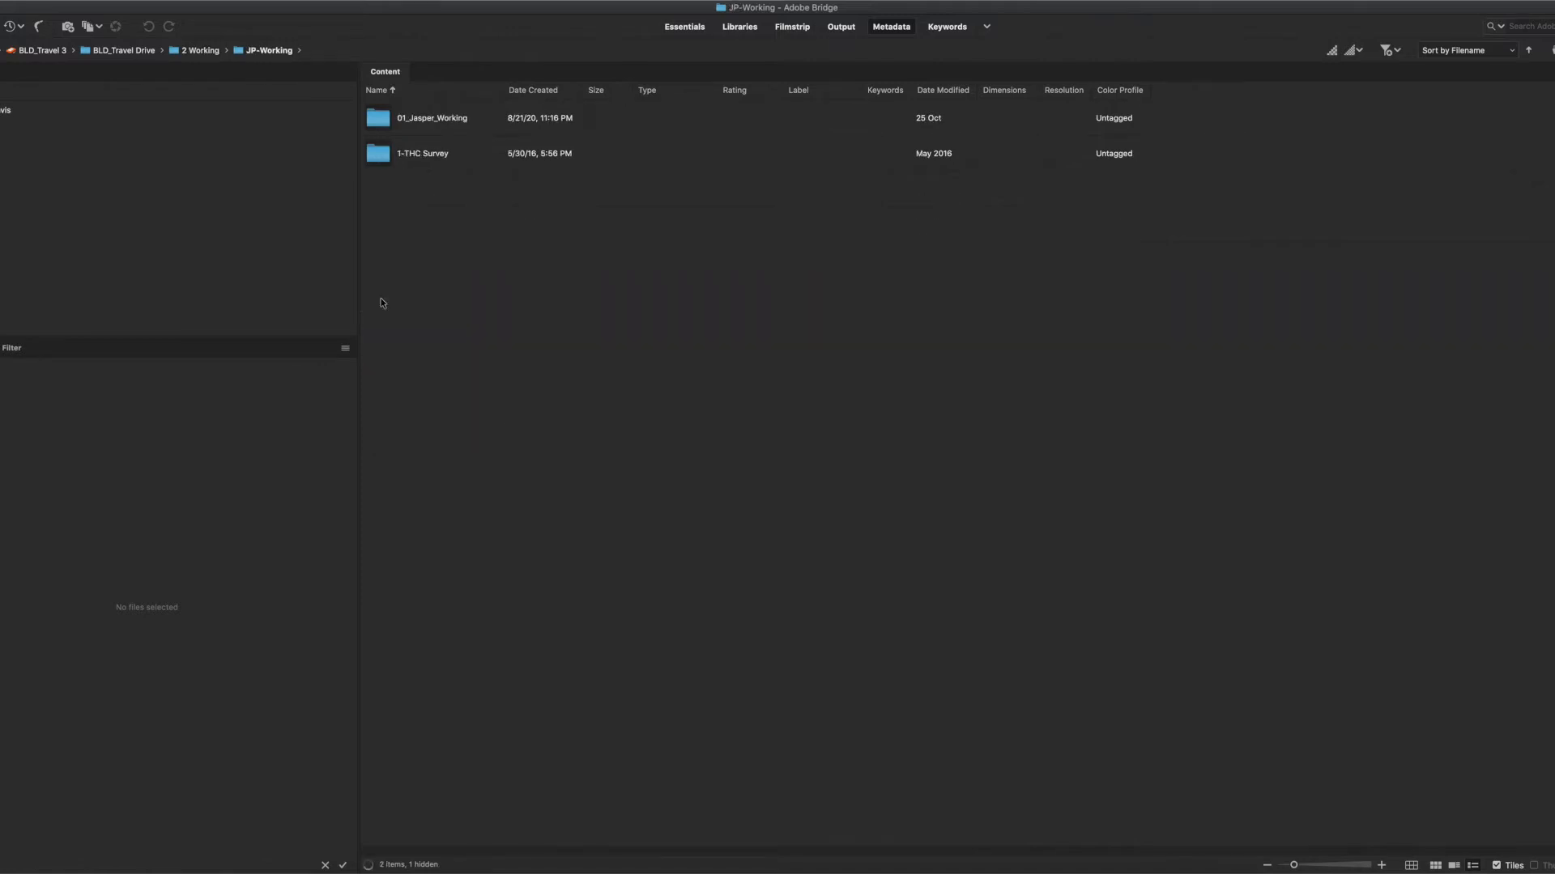
pyautogui.click(381, 130)
pyautogui.doubleClick(380, 130)
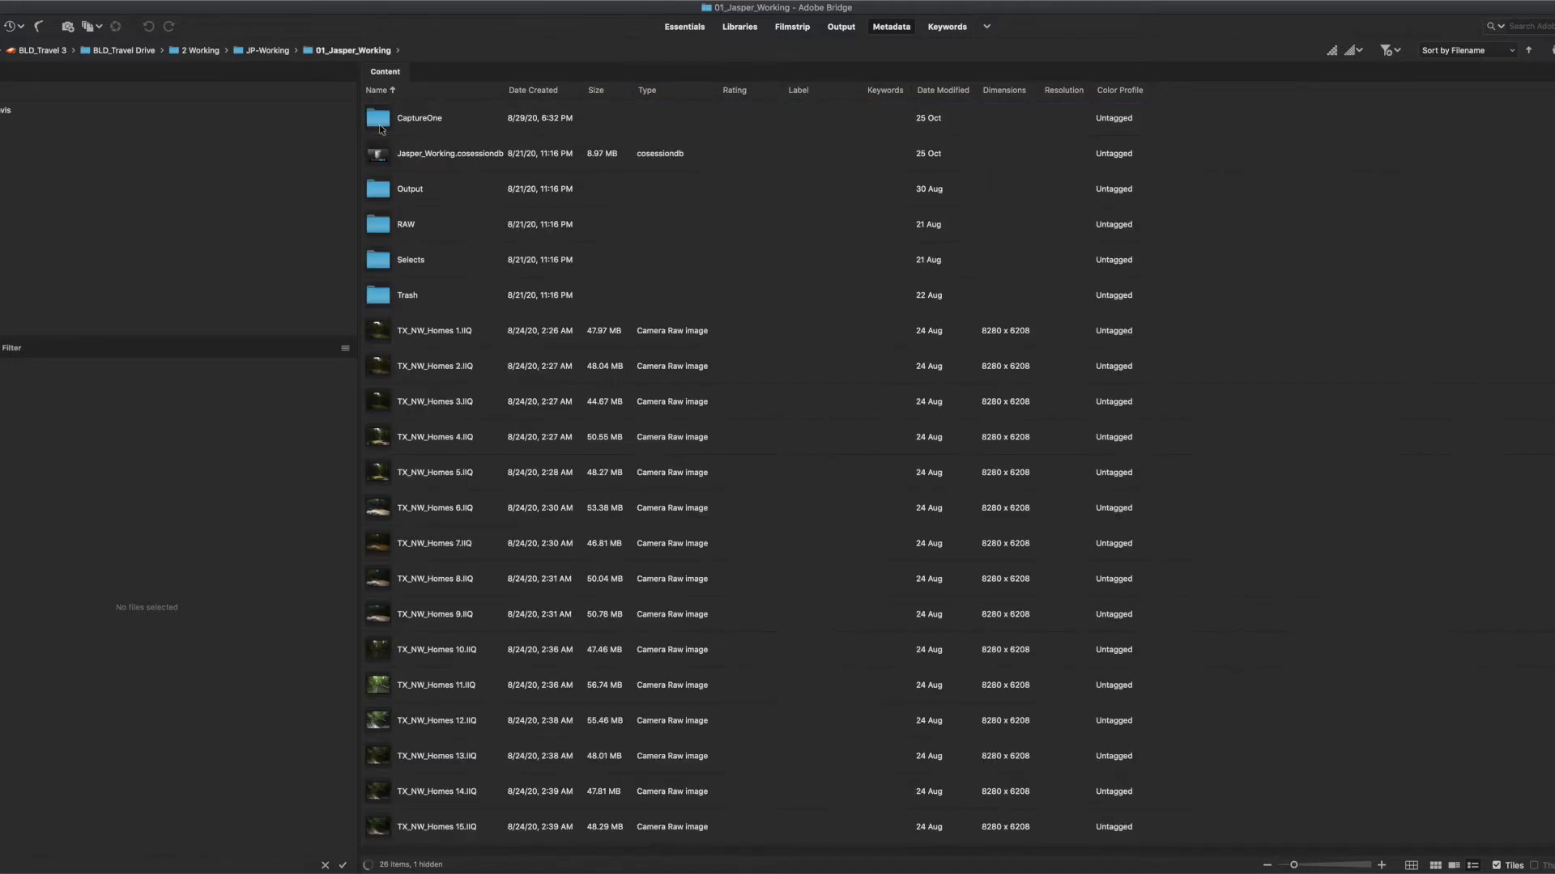
pyautogui.doubleClick(379, 192)
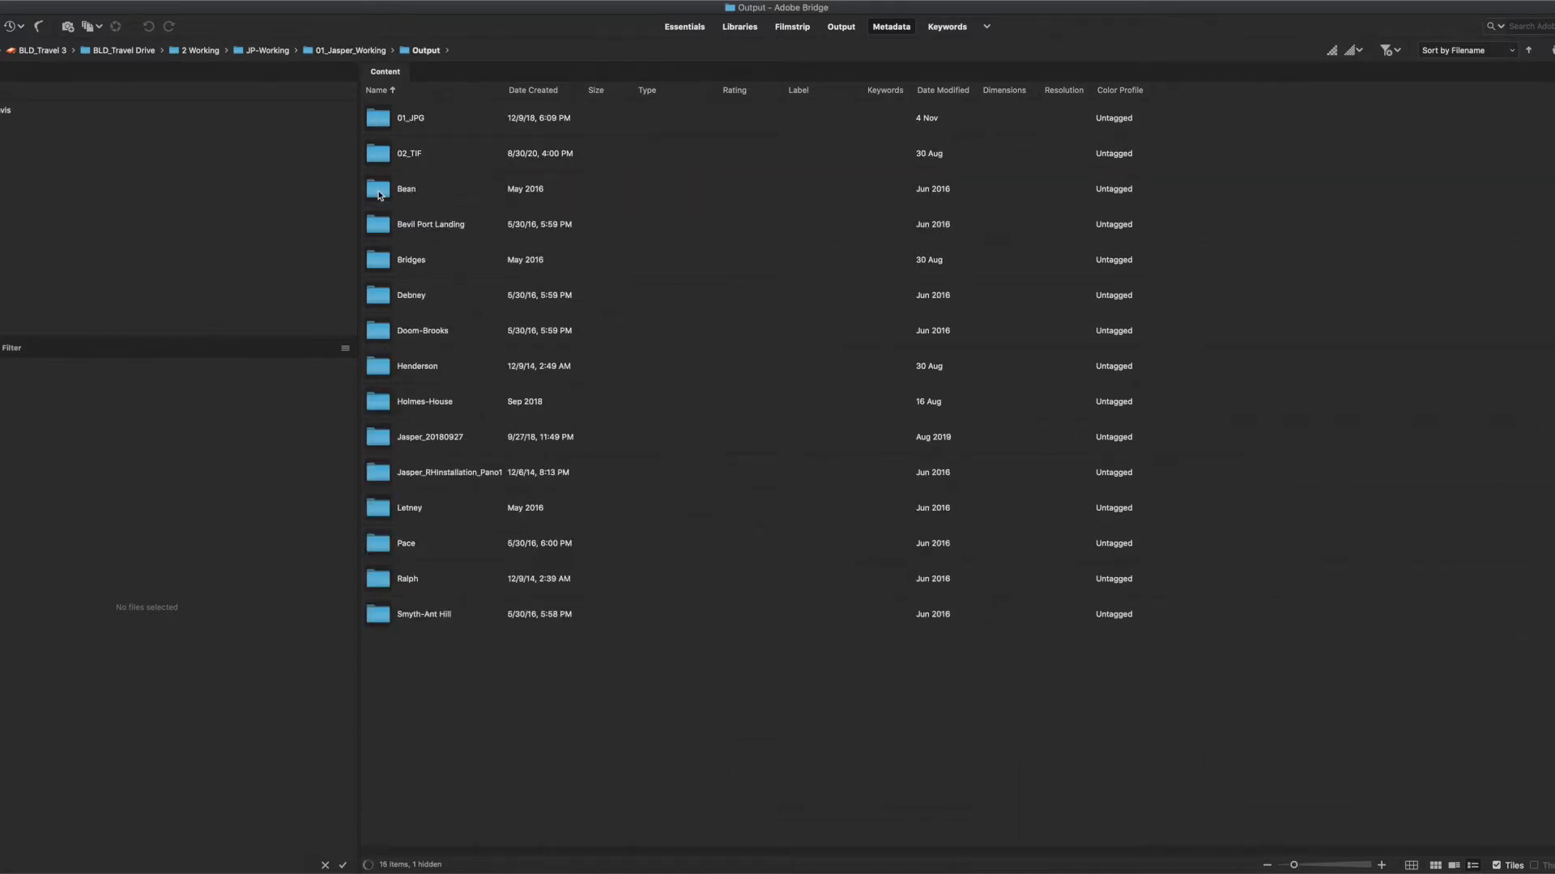
pyautogui.doubleClick(383, 124)
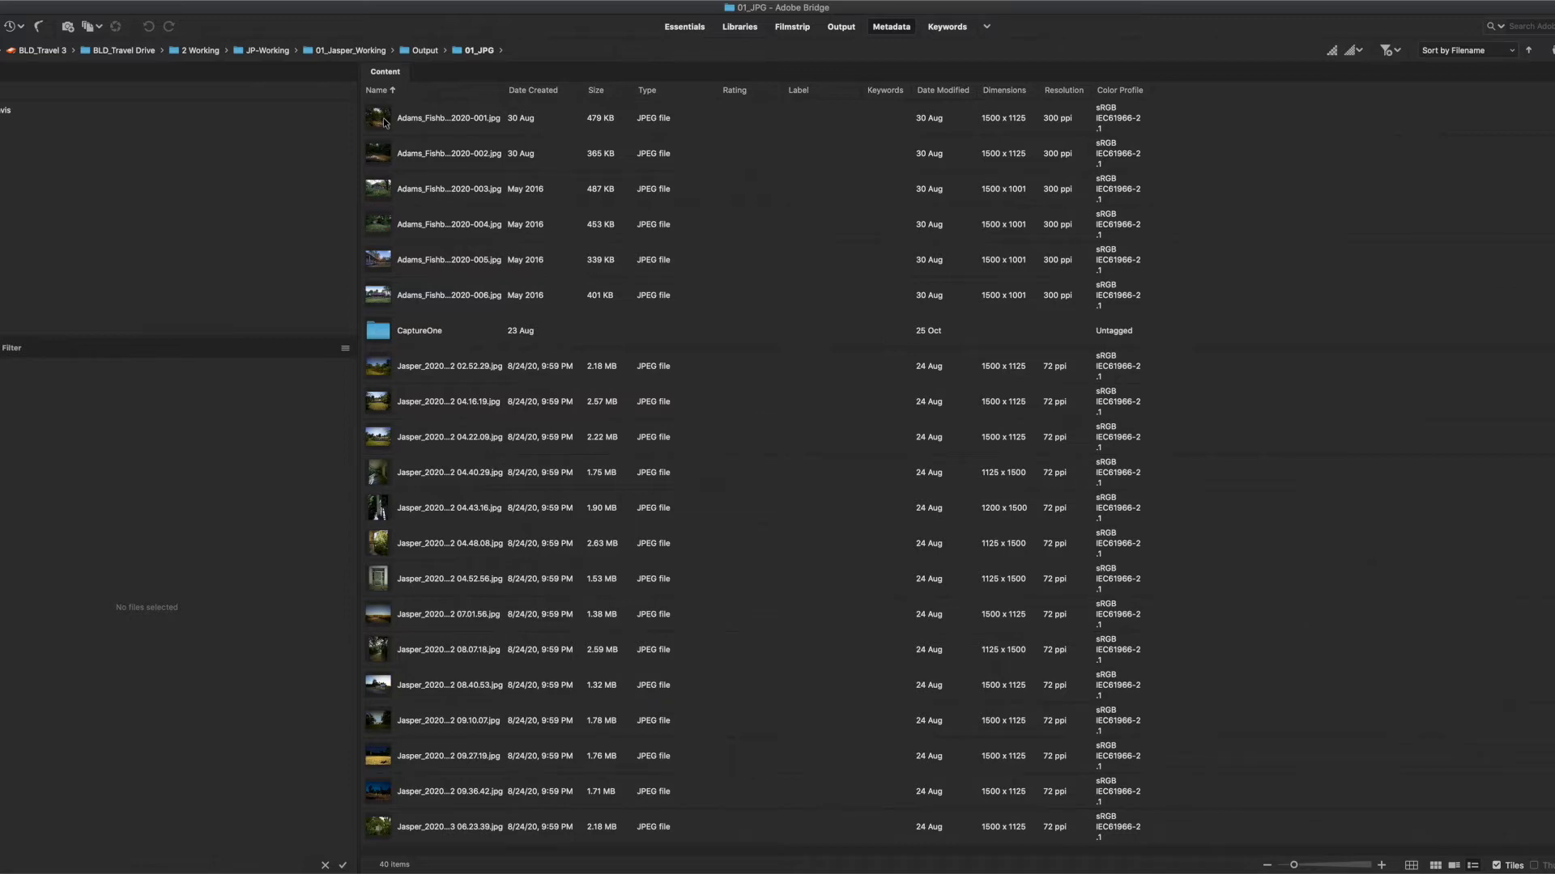
# Select the eight JPEGs ending in 001, 003, 006, 04.48.08, 09.36.42, 07.17.02, 07.51.13 and 07.52.02.
pyautogui.click(383, 122)
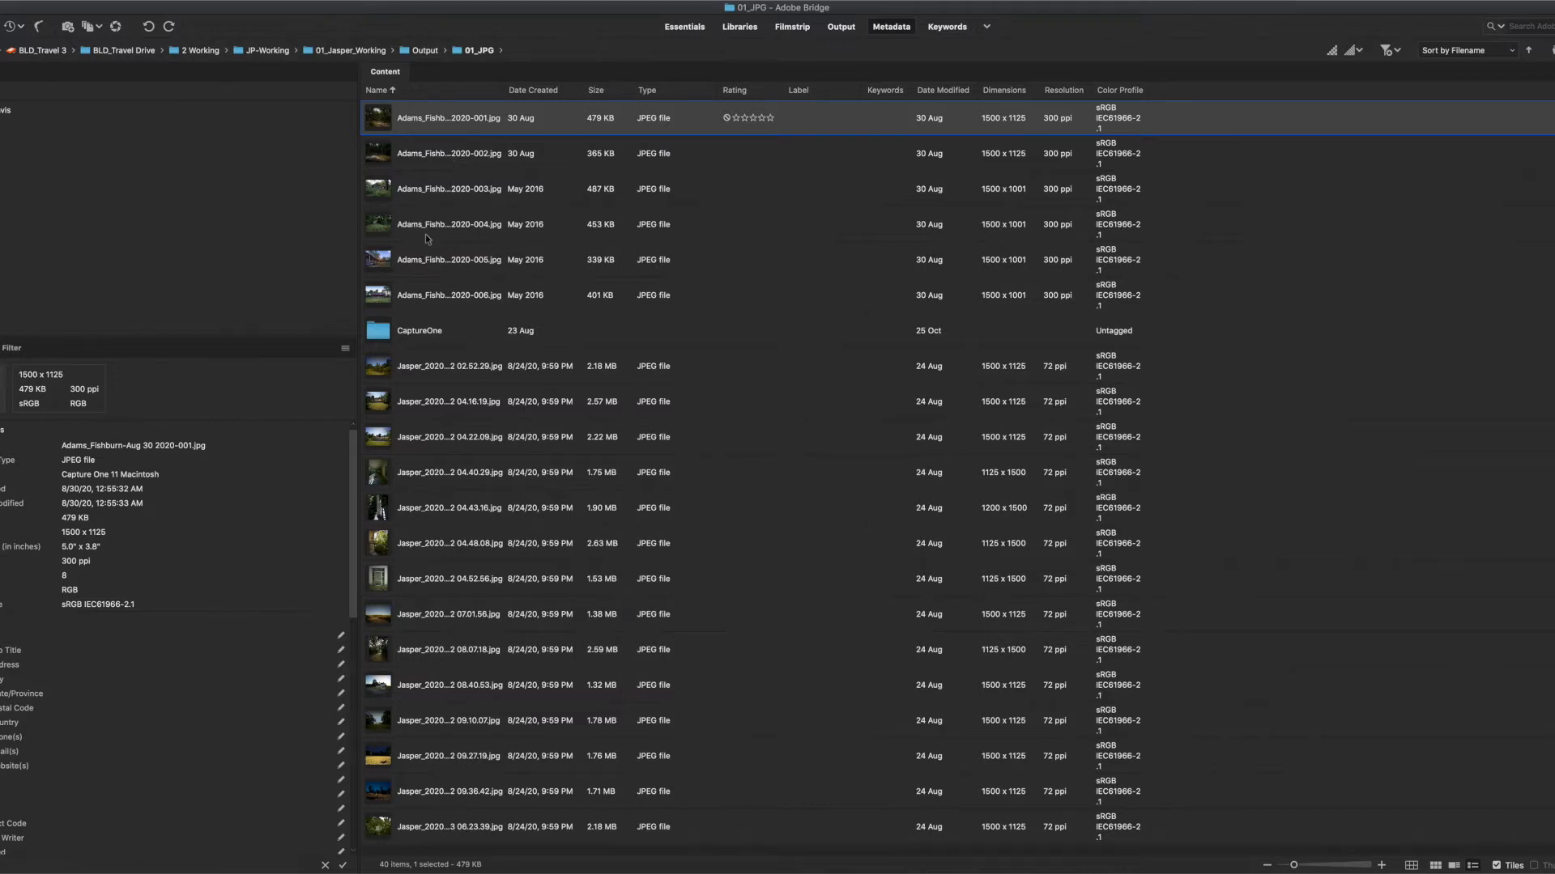
pyautogui.keyDown('super'); pyautogui.click(422, 200); pyautogui.keyUp('super')
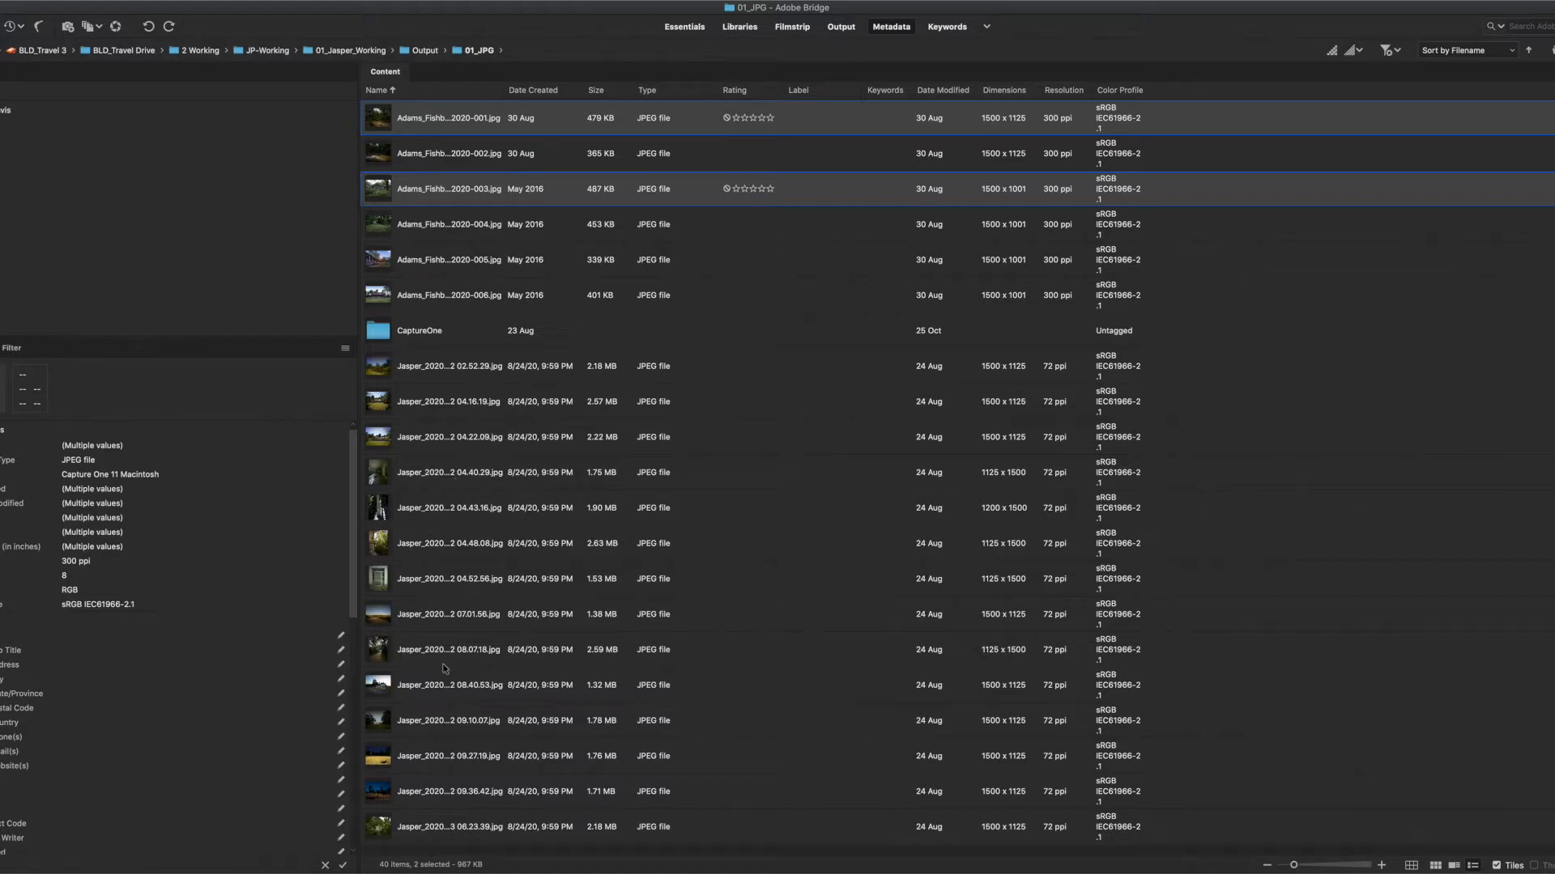
pyautogui.keyDown('super'); pyautogui.click(432, 552); pyautogui.keyUp('super')
pyautogui.scroll(-5, 442, 565)
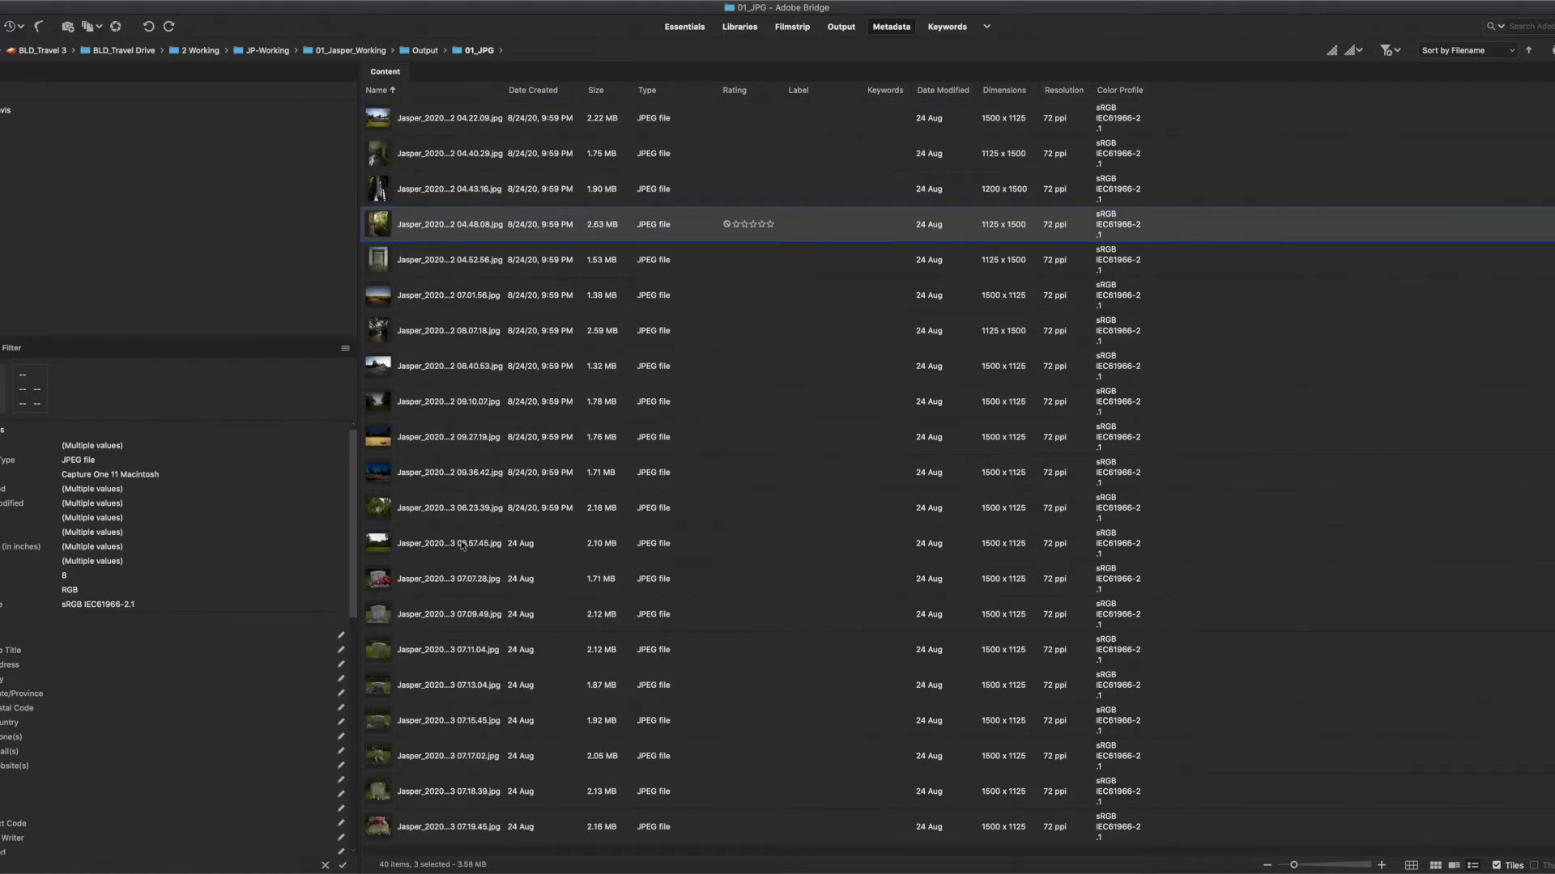
pyautogui.keyDown('super'); pyautogui.click(434, 474); pyautogui.keyUp('super')
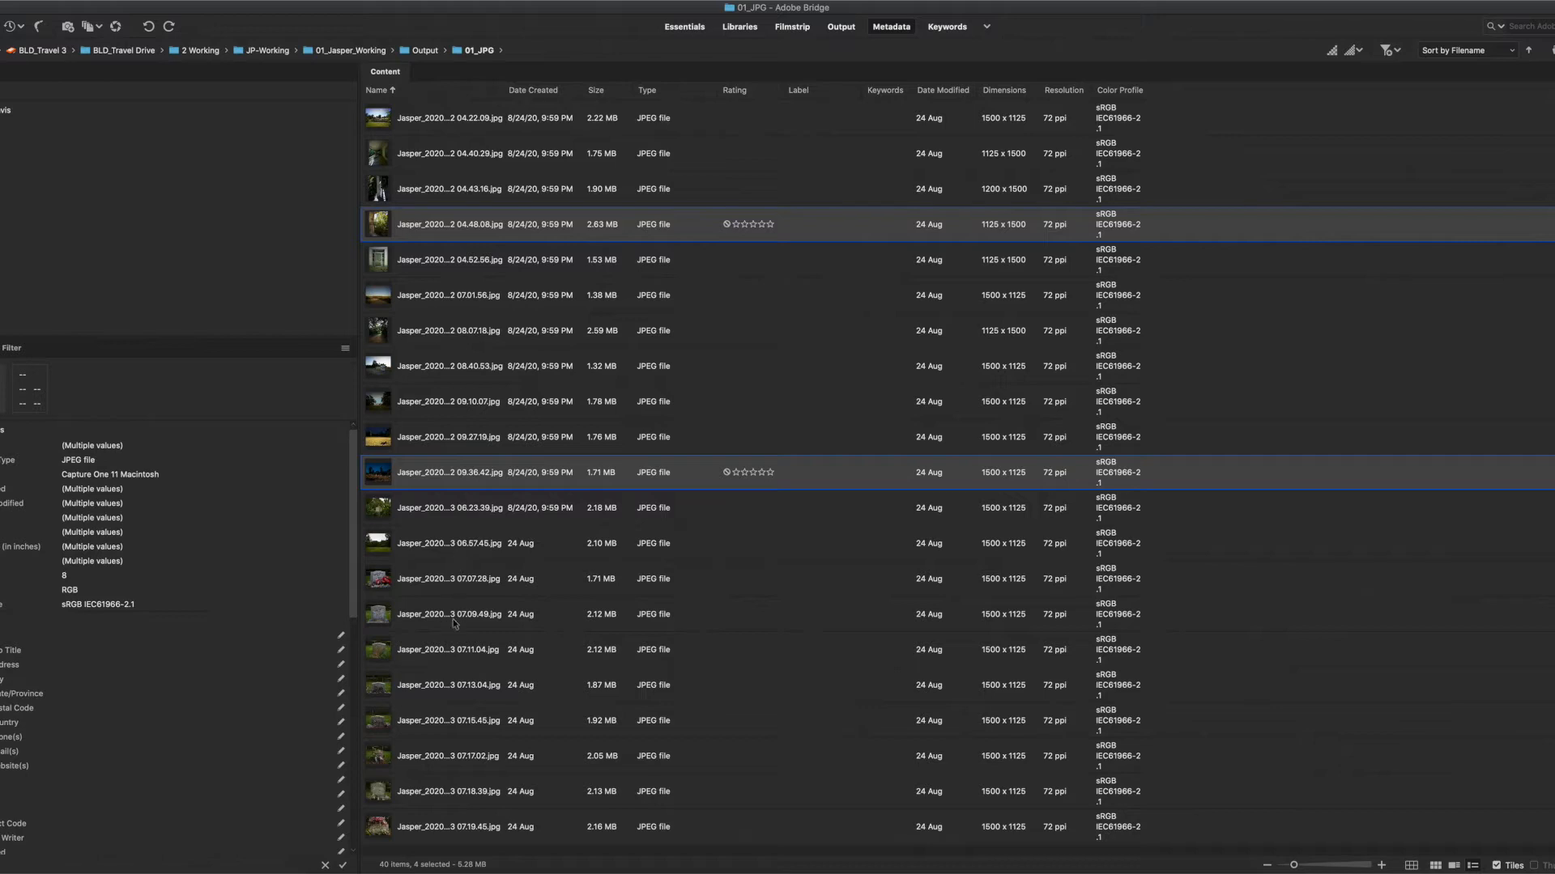
pyautogui.keyDown('super'); pyautogui.click(450, 758); pyautogui.keyUp('super')
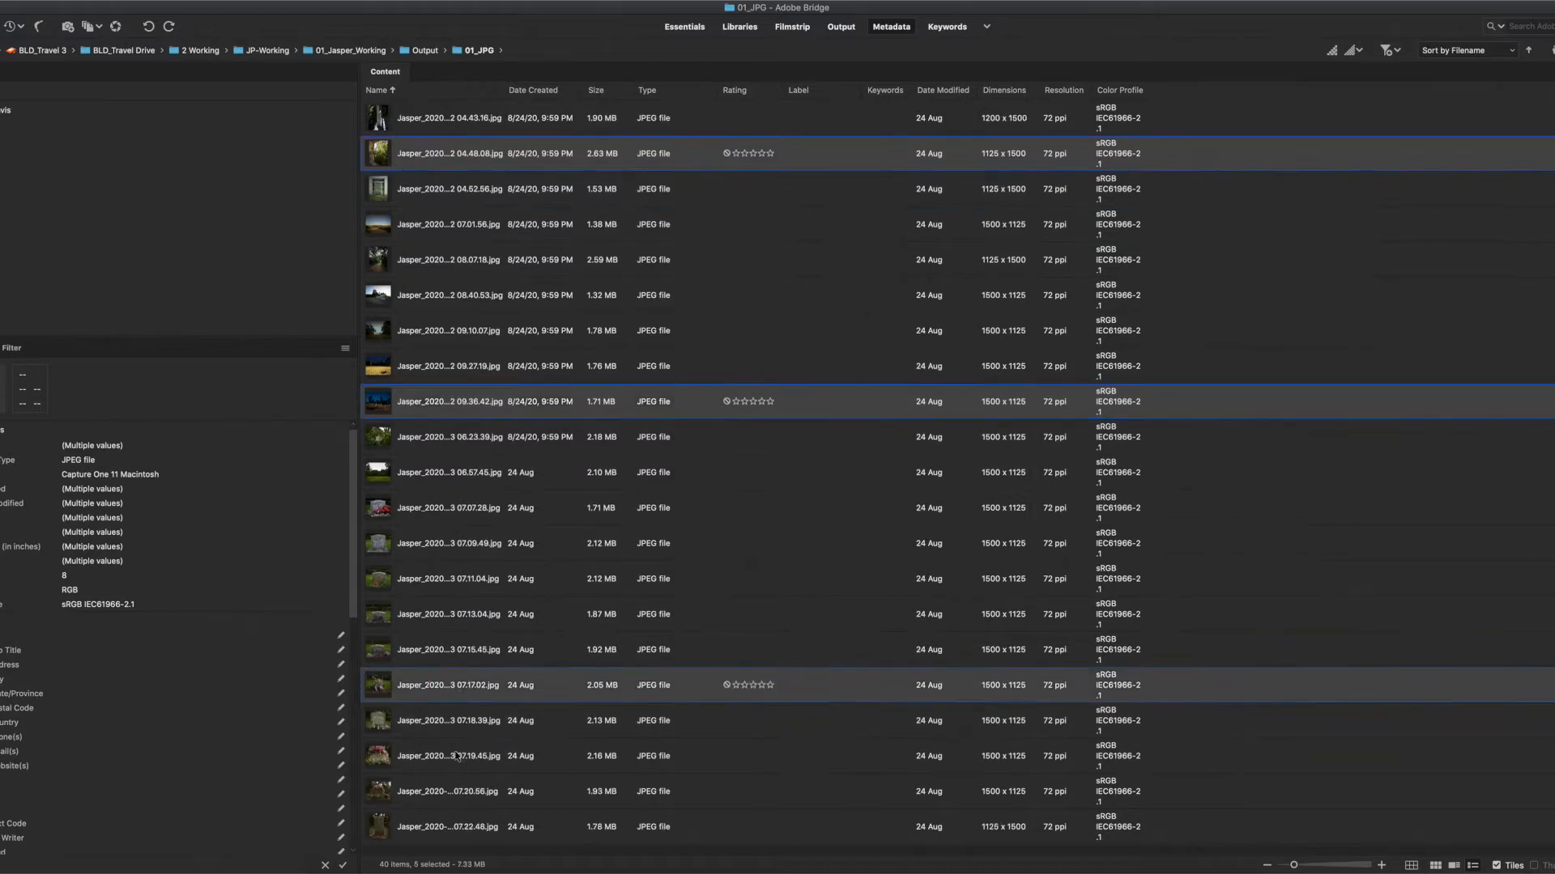
pyautogui.scroll(-5, 455, 755)
pyautogui.keyDown('super'); pyautogui.click(439, 585); pyautogui.keyUp('super')
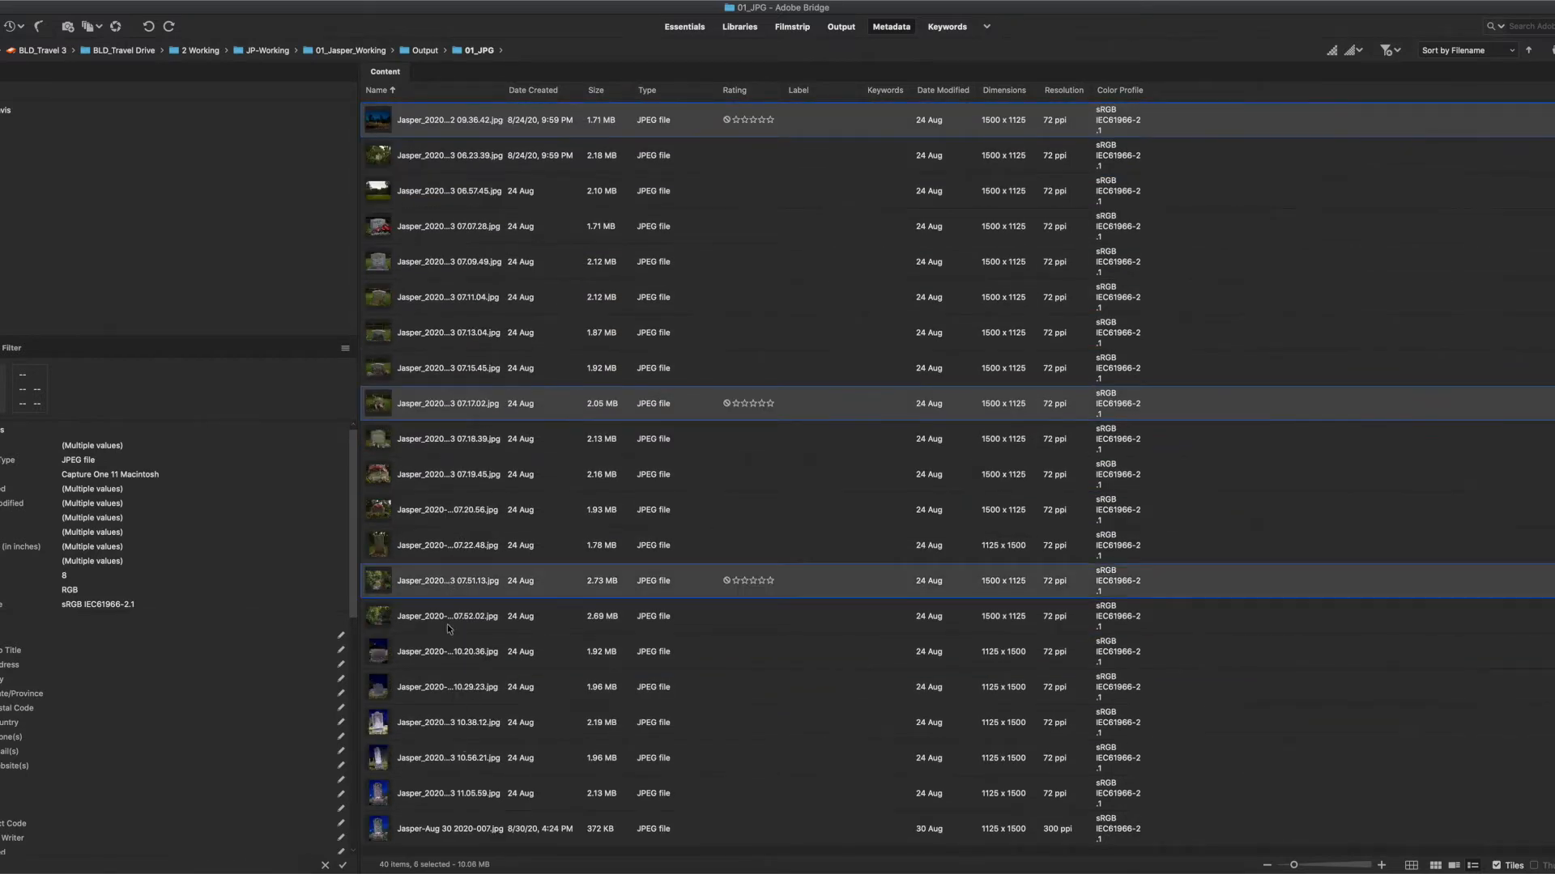
pyautogui.keyDown('super'); pyautogui.click(447, 624); pyautogui.keyUp('super')
pyautogui.scroll(10, 447, 624)
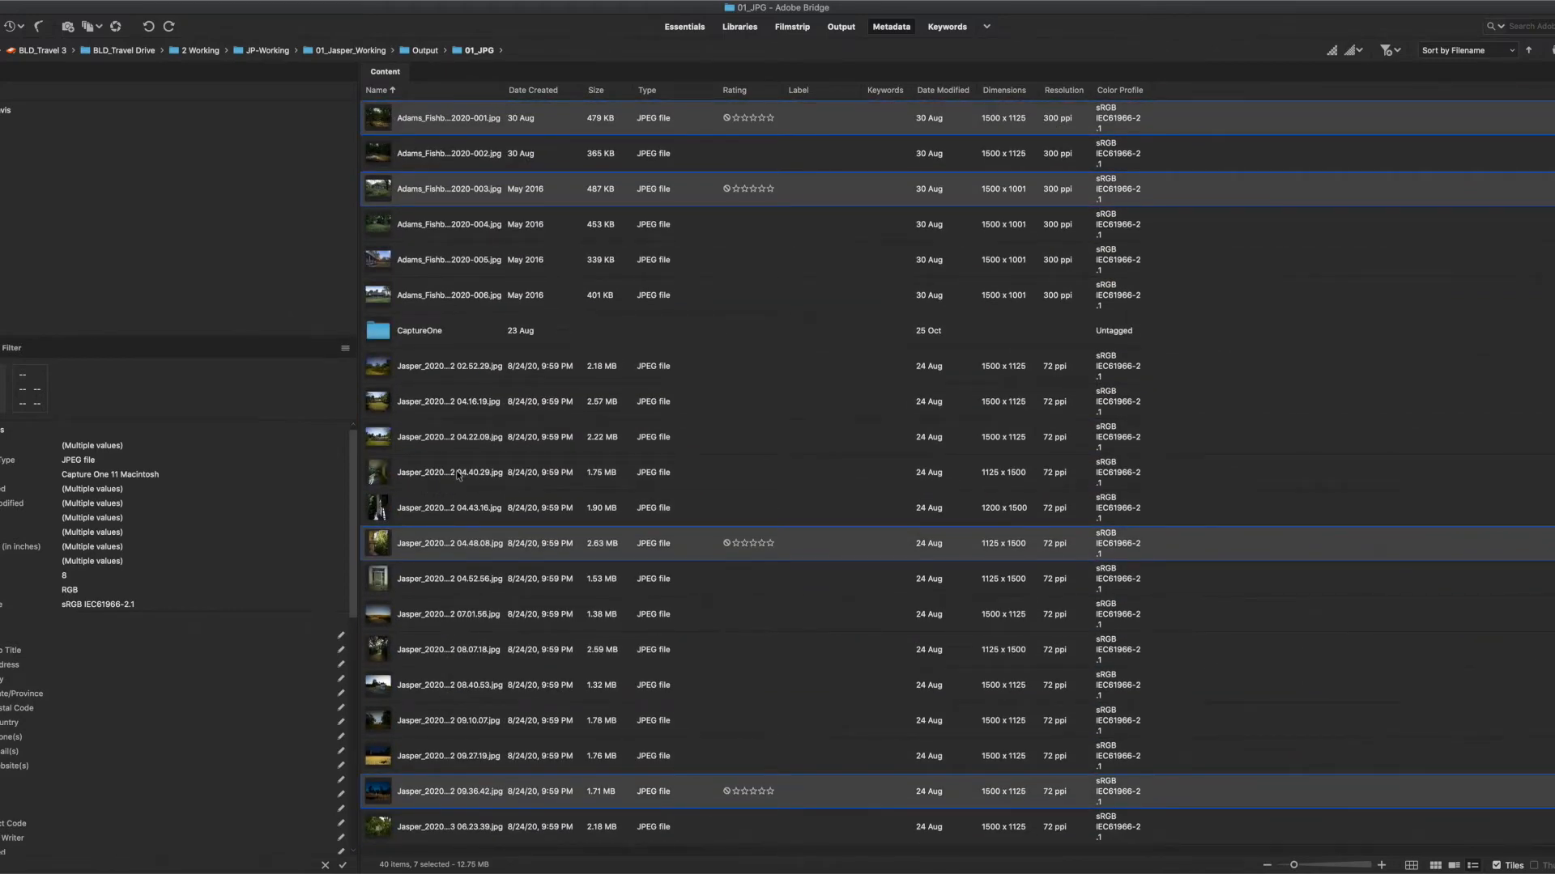
pyautogui.keyDown('super'); pyautogui.click(447, 308); pyautogui.keyUp('super')
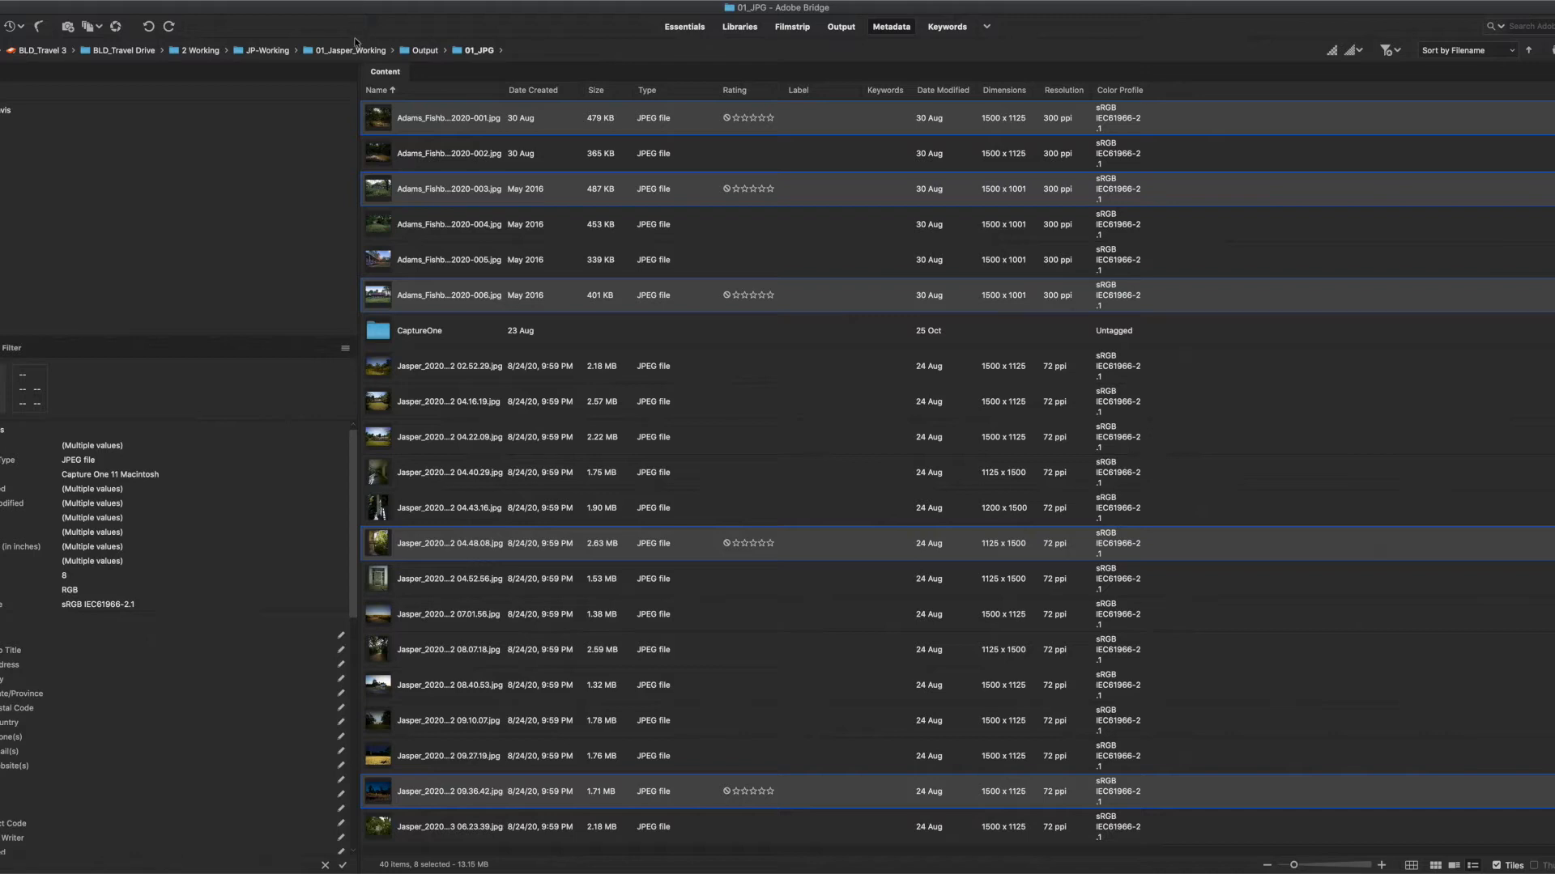
# Open the selected images in Camera Raw and bring up the save options for all of them.
pyautogui.click(116, 27)
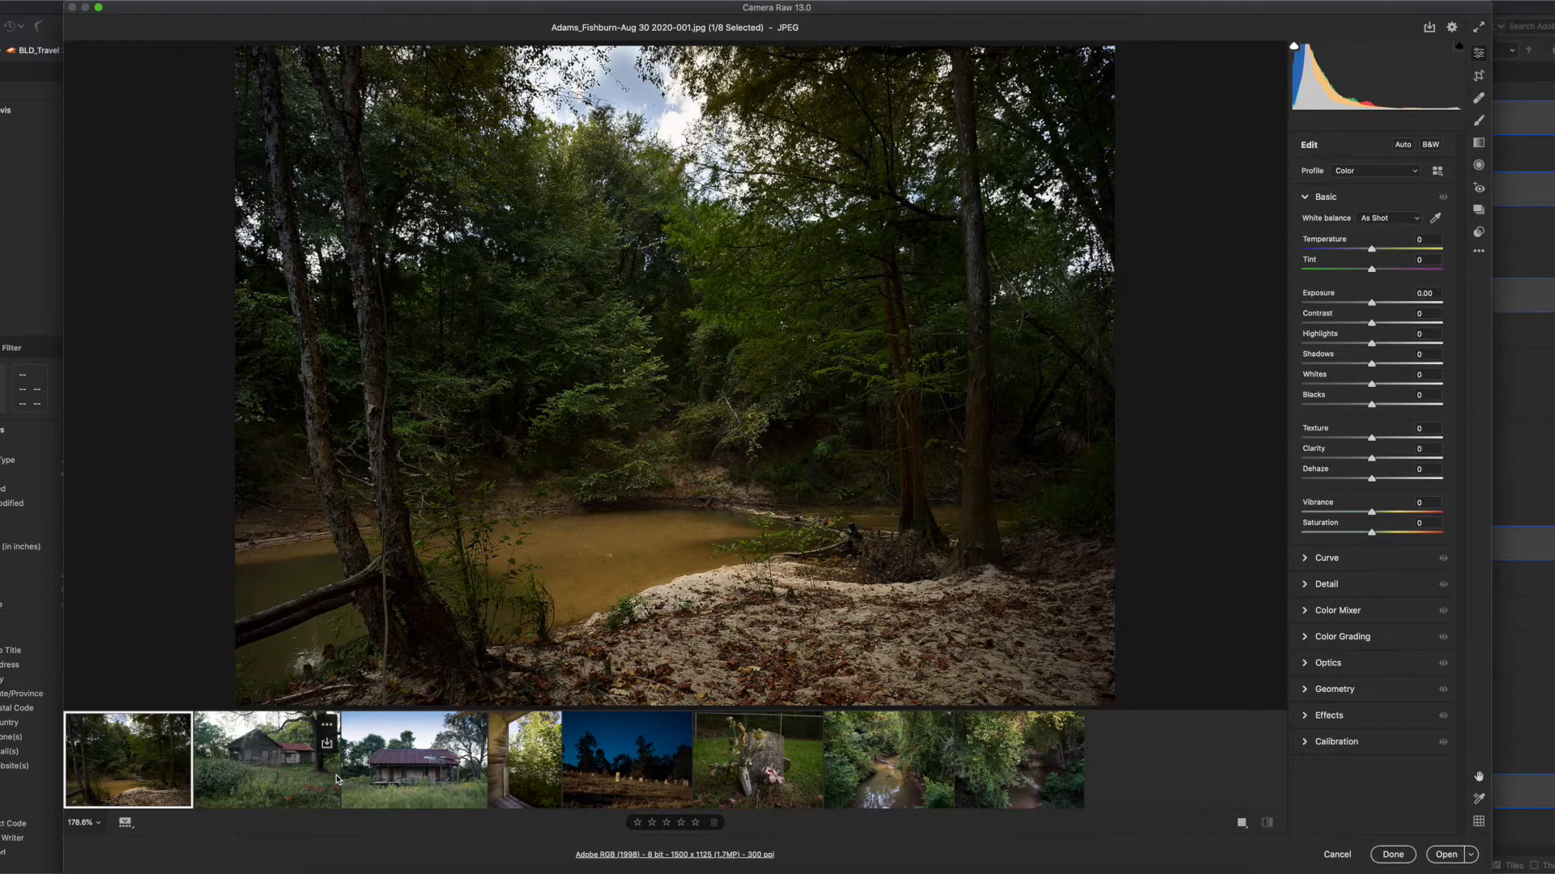
pyautogui.press('super+a')
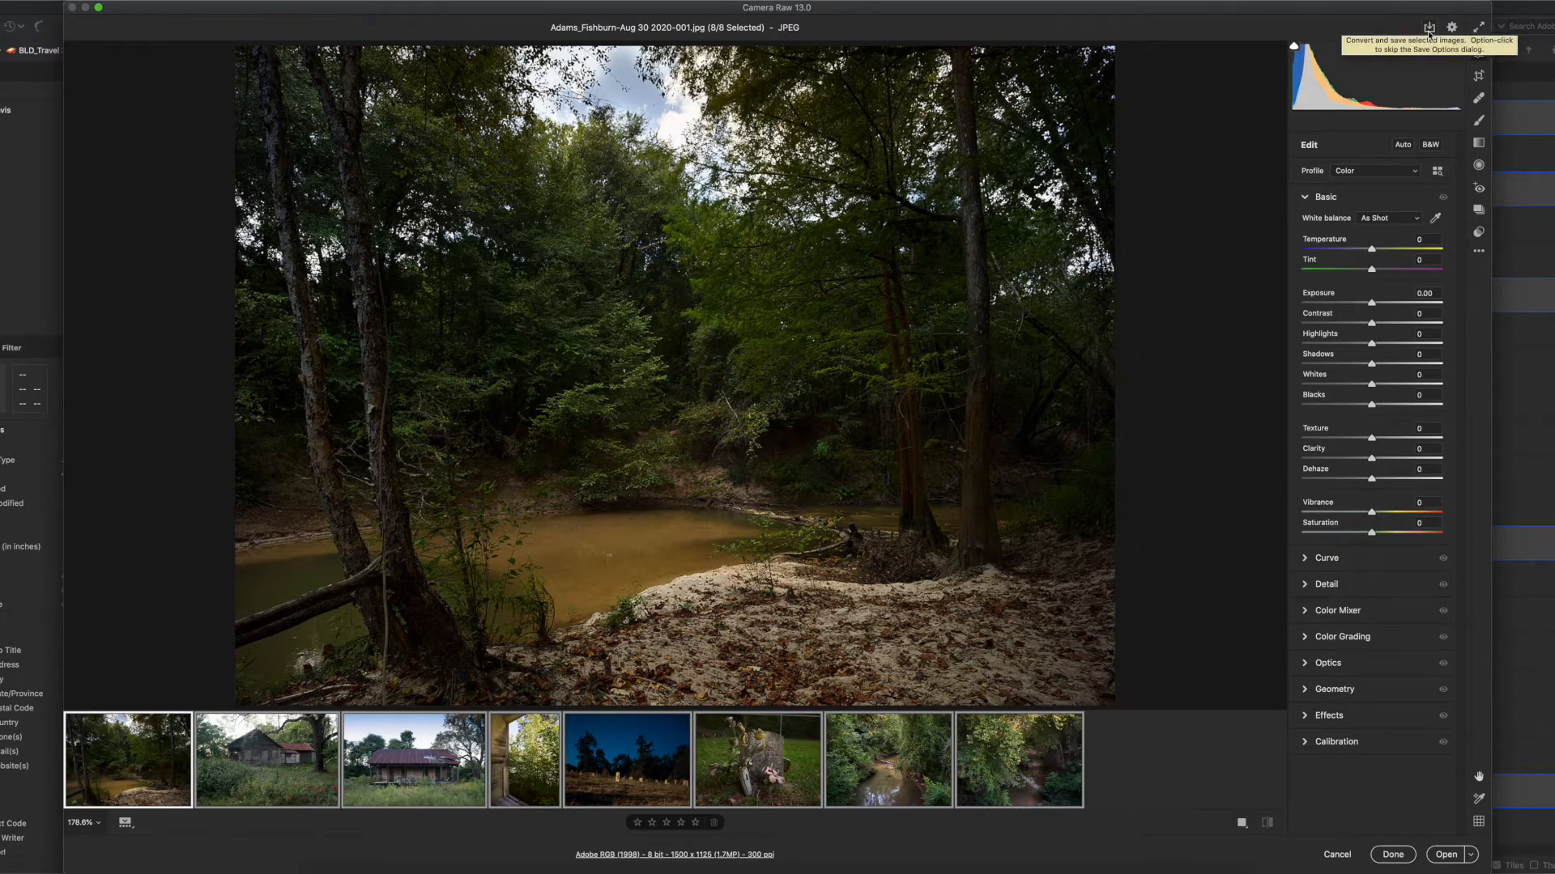
pyautogui.click(1429, 29)
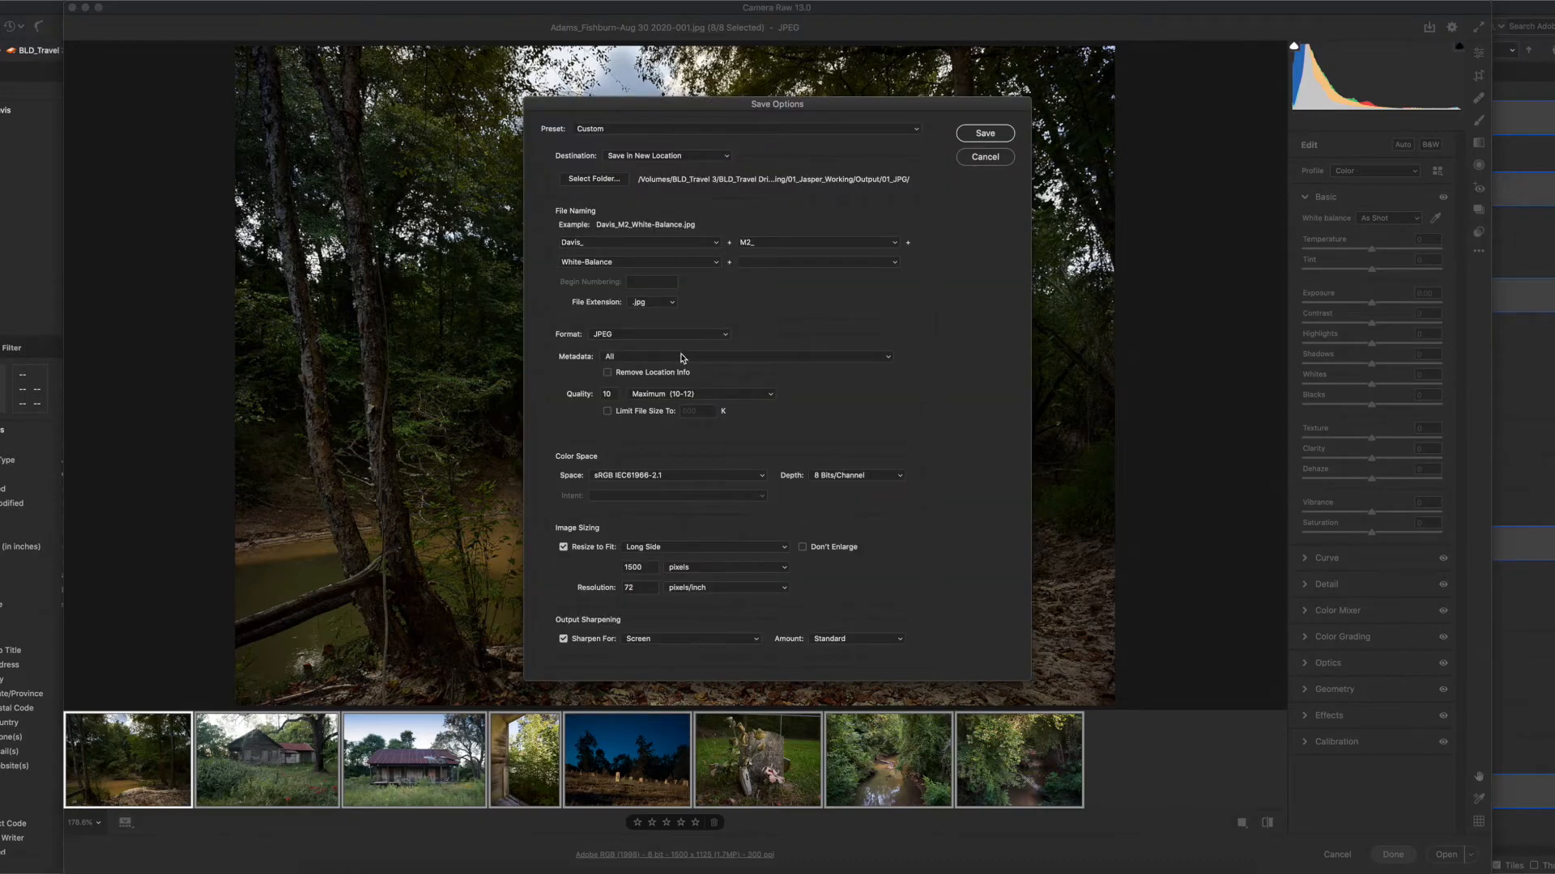
# Choose the save destination by browsing on BLD_Travel 3 to 2 Working/JP-Working/01_Jasper_Working/Output/01_JPG.
pyautogui.click(640, 158)
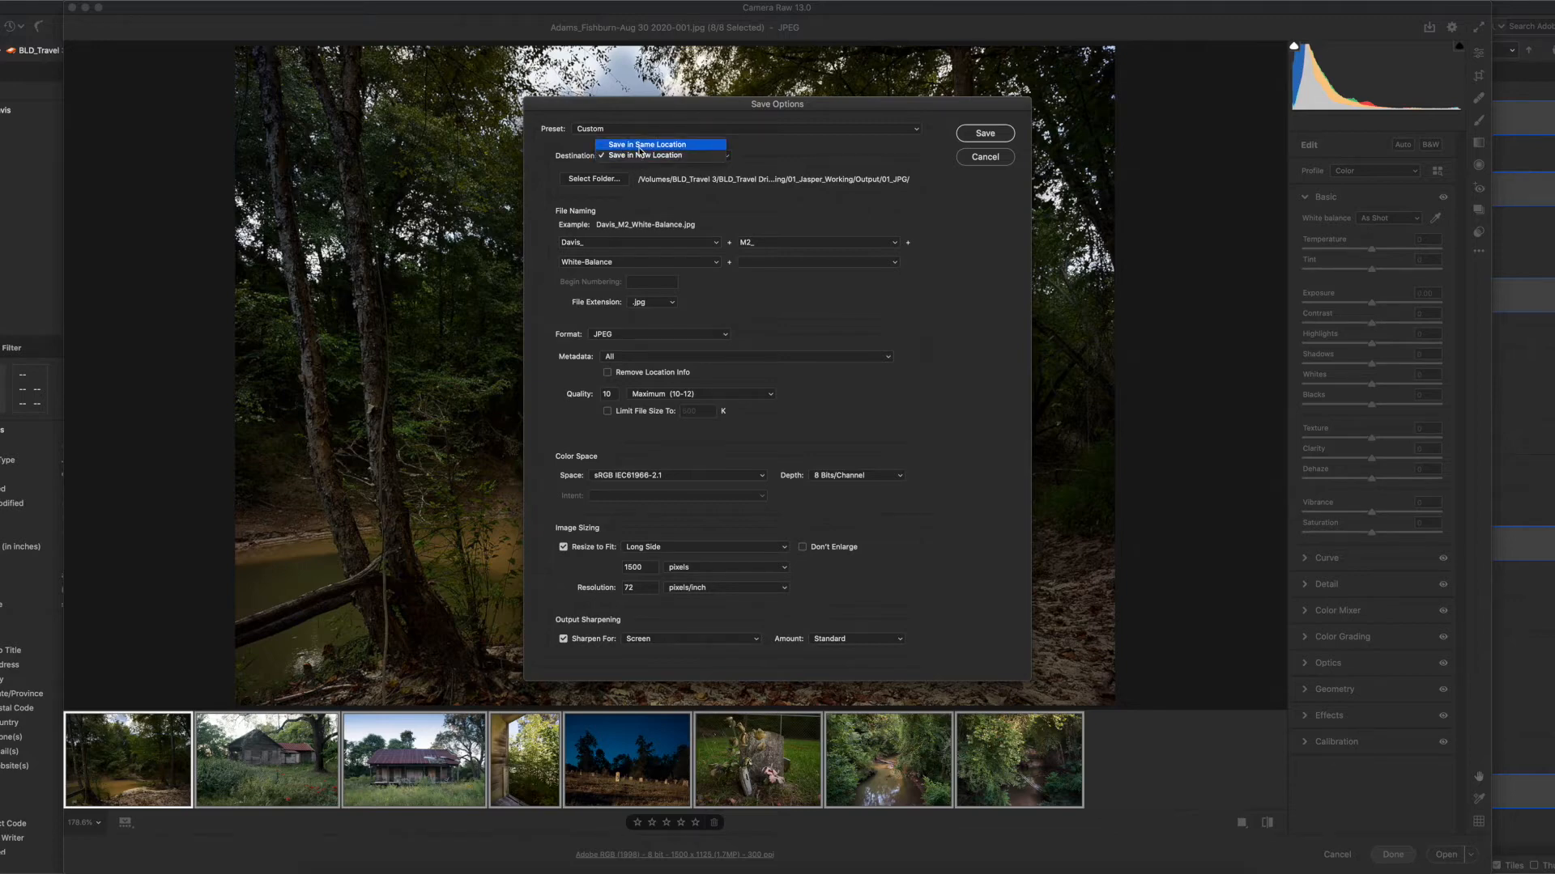
pyautogui.click(640, 145)
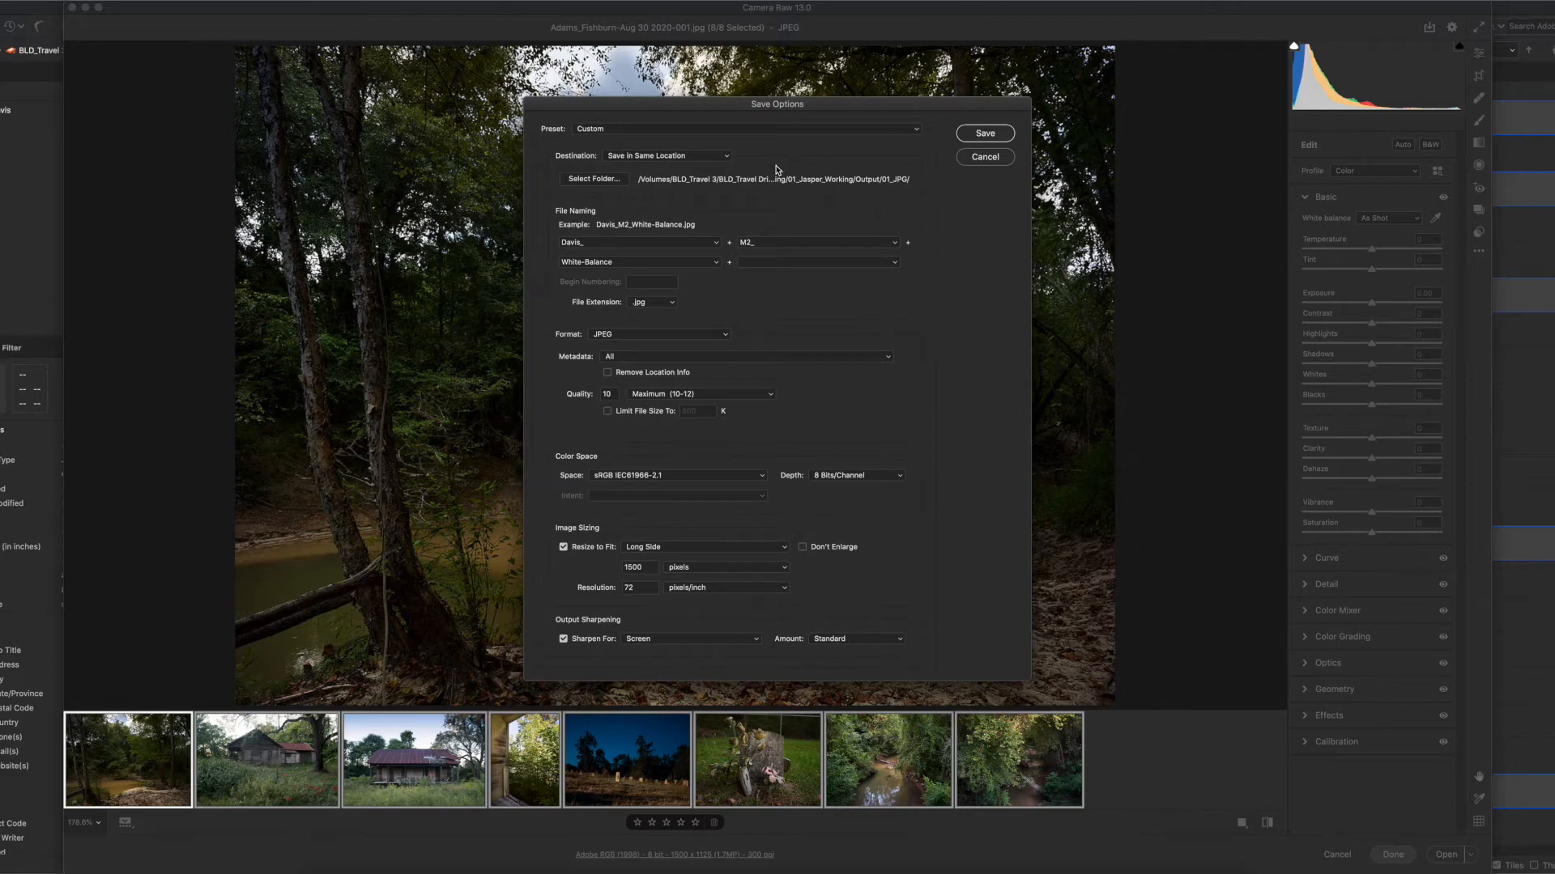
pyautogui.click(593, 180)
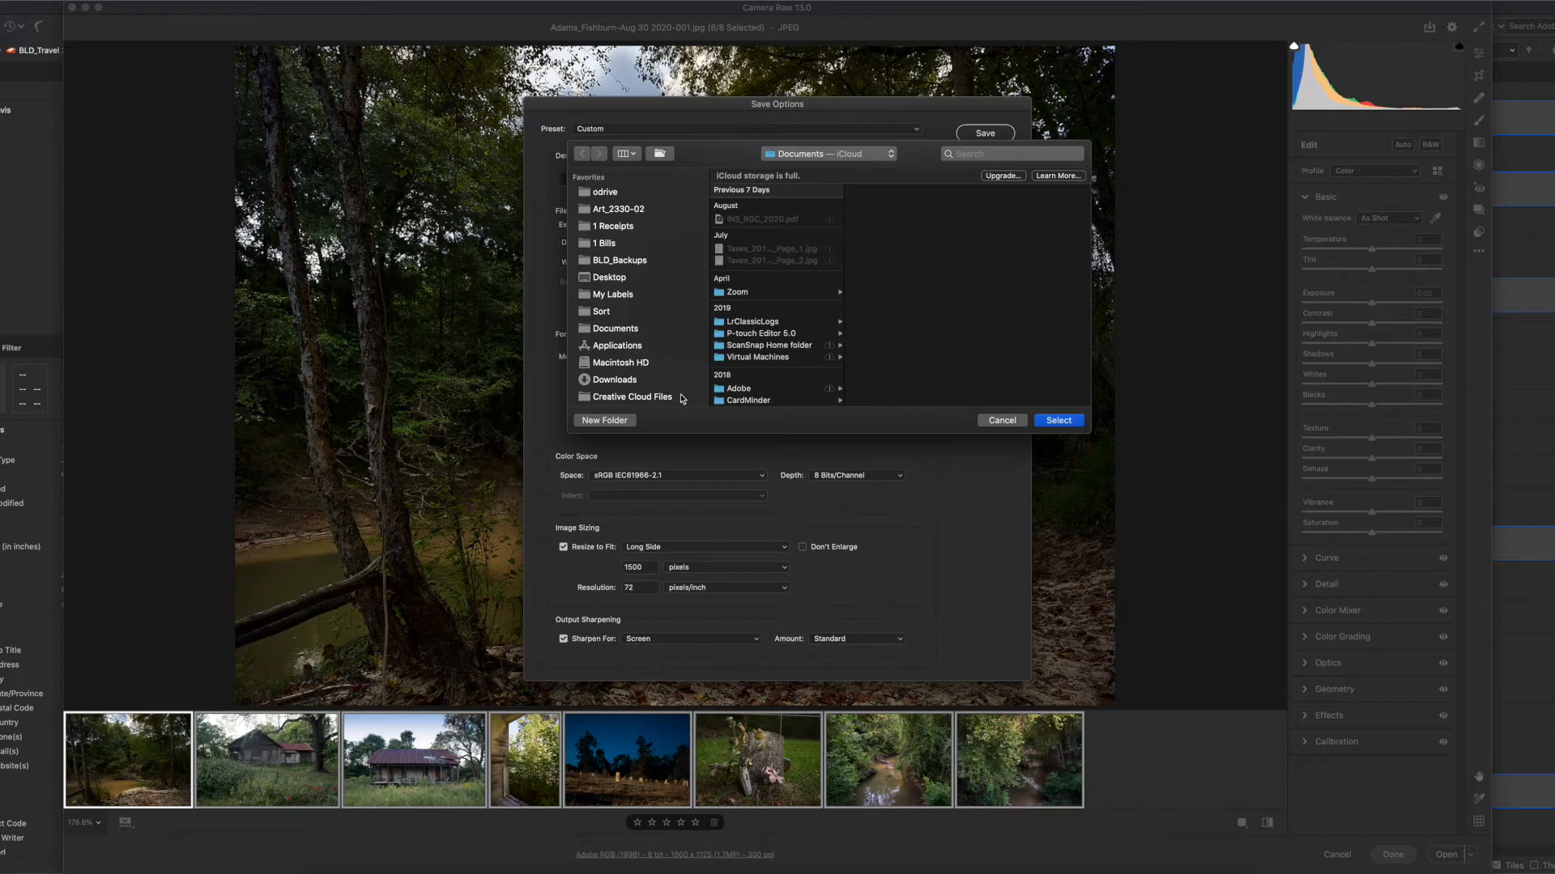
pyautogui.scroll(-3, 796, 330)
pyautogui.scroll(3, 796, 332)
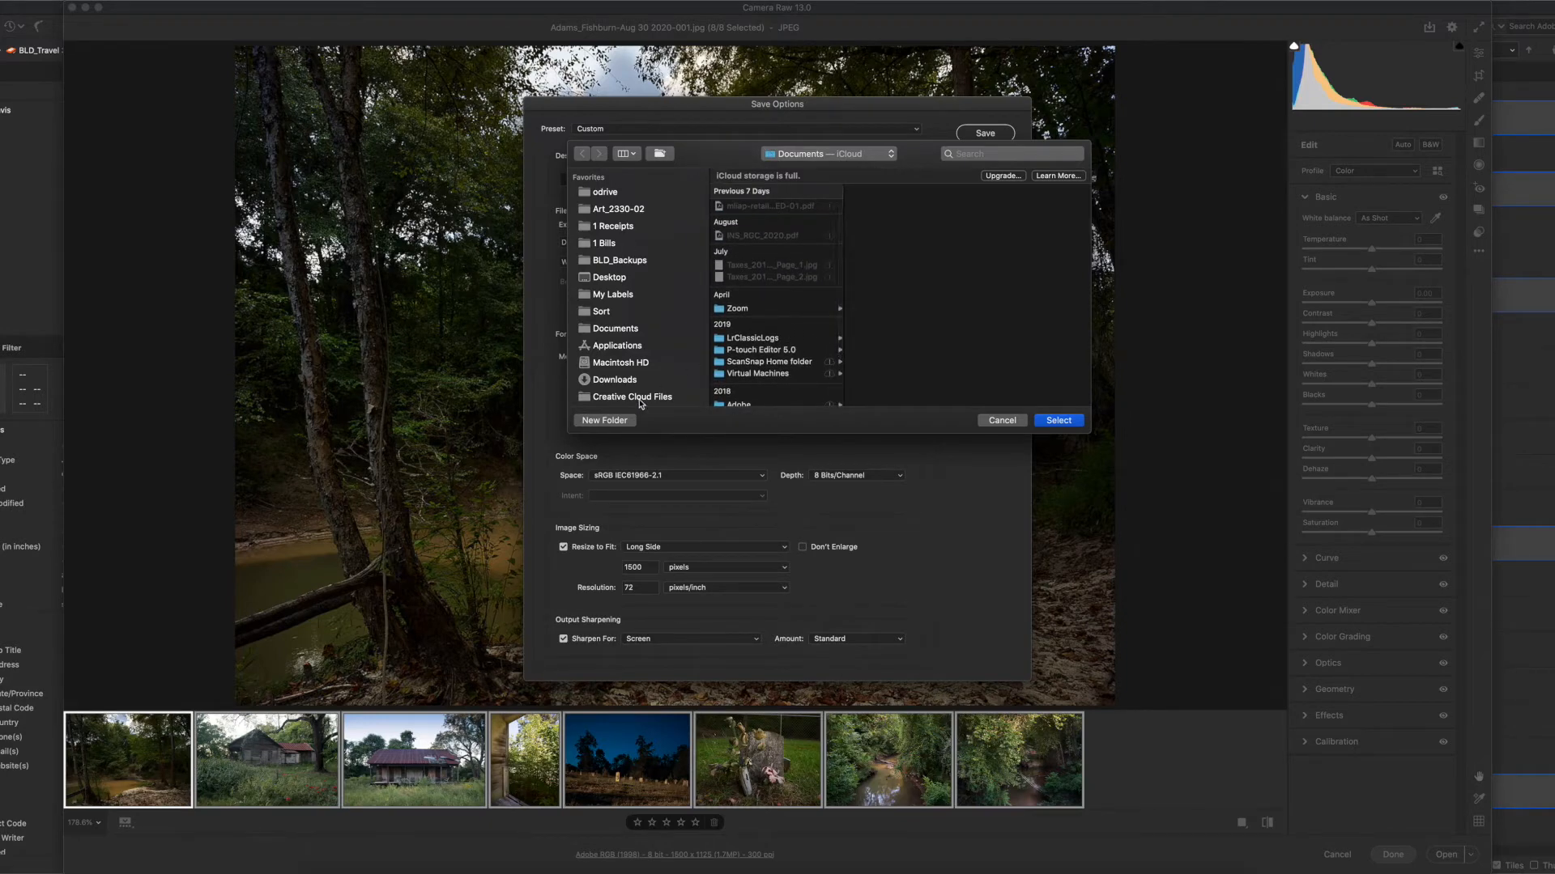
pyautogui.scroll(-5, 620, 363)
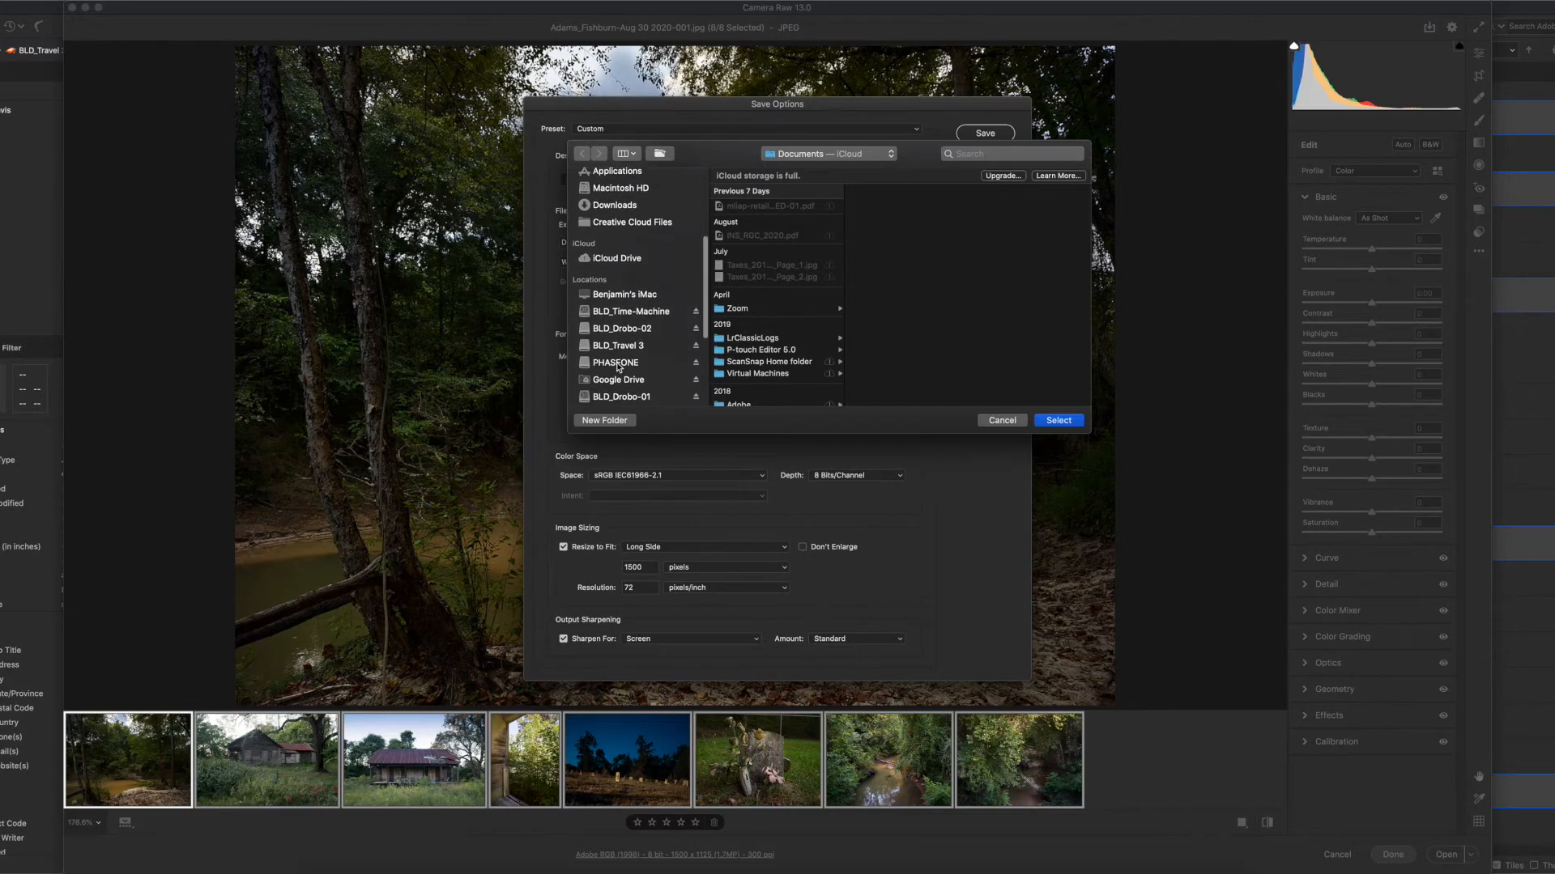
pyautogui.click(622, 346)
pyautogui.click(768, 191)
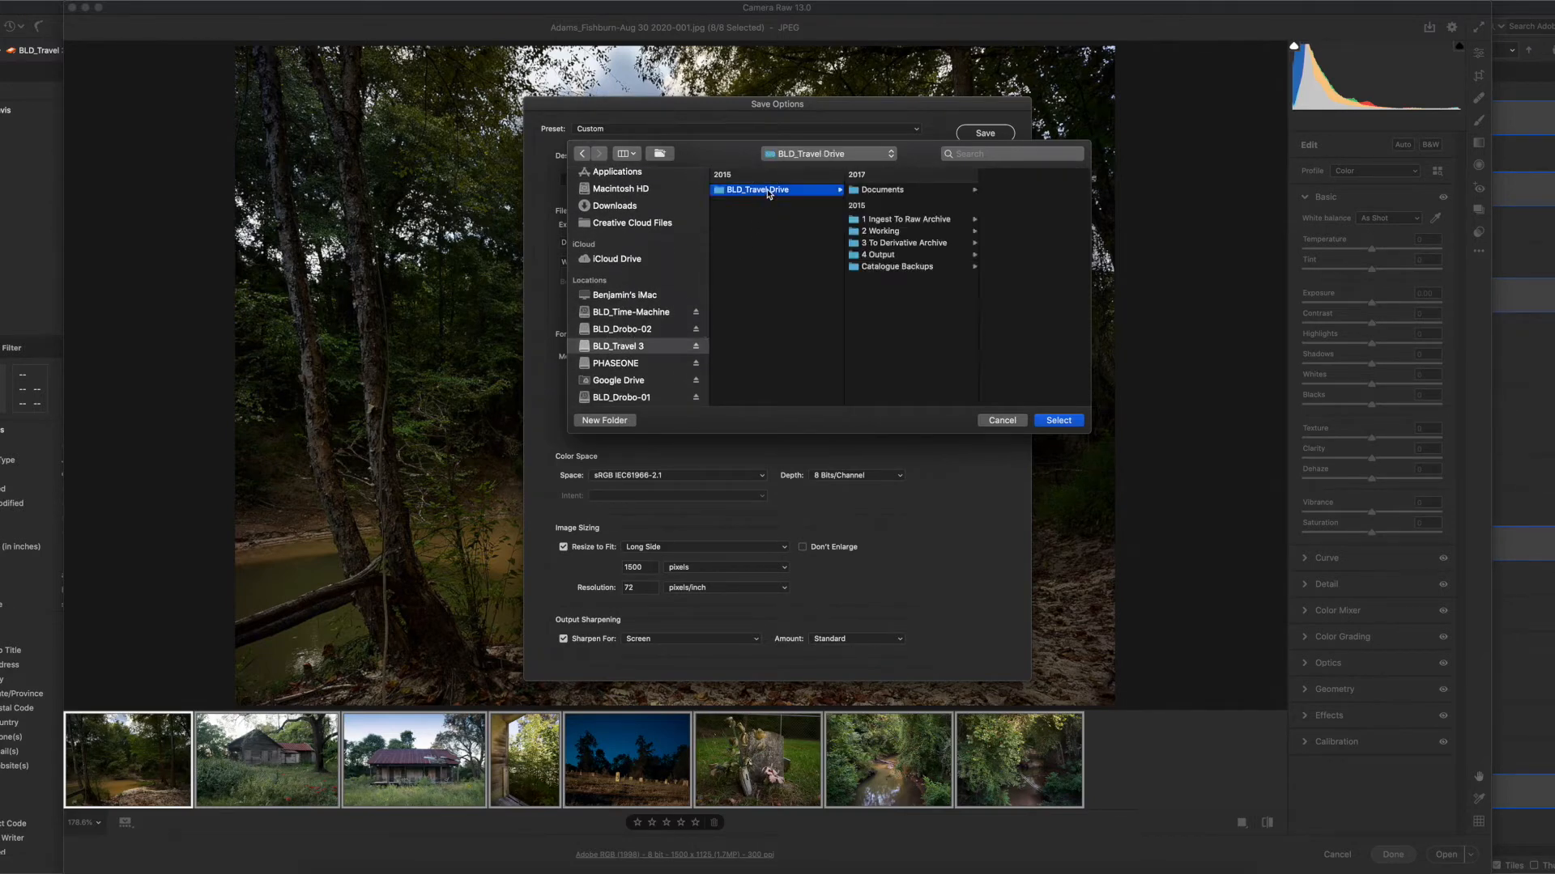
pyautogui.click(913, 232)
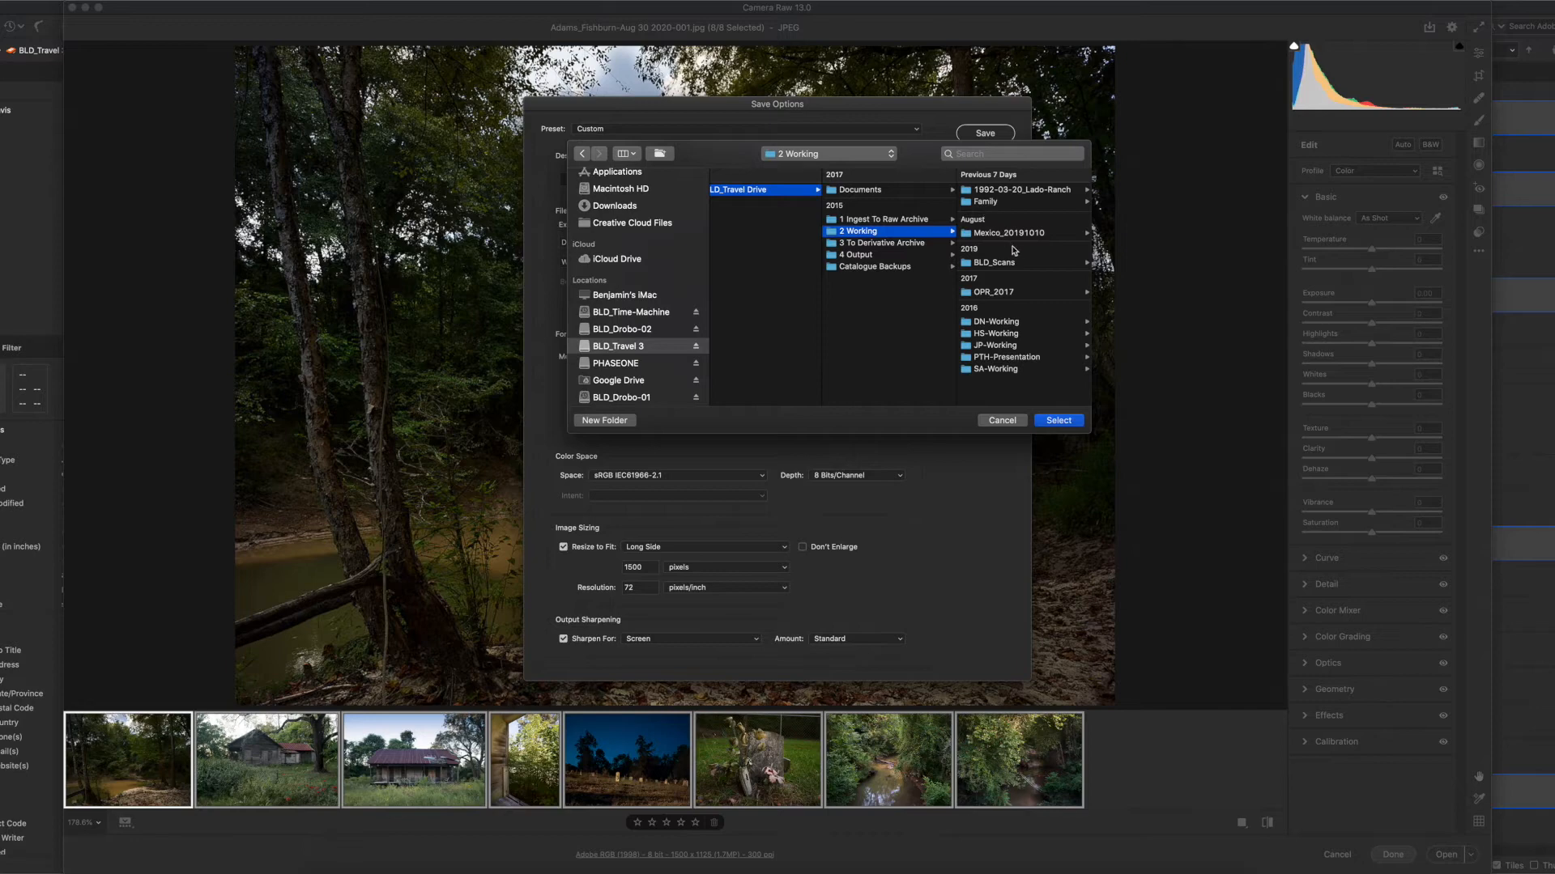
pyautogui.click(1016, 345)
pyautogui.click(1036, 190)
pyautogui.click(983, 244)
pyautogui.click(980, 191)
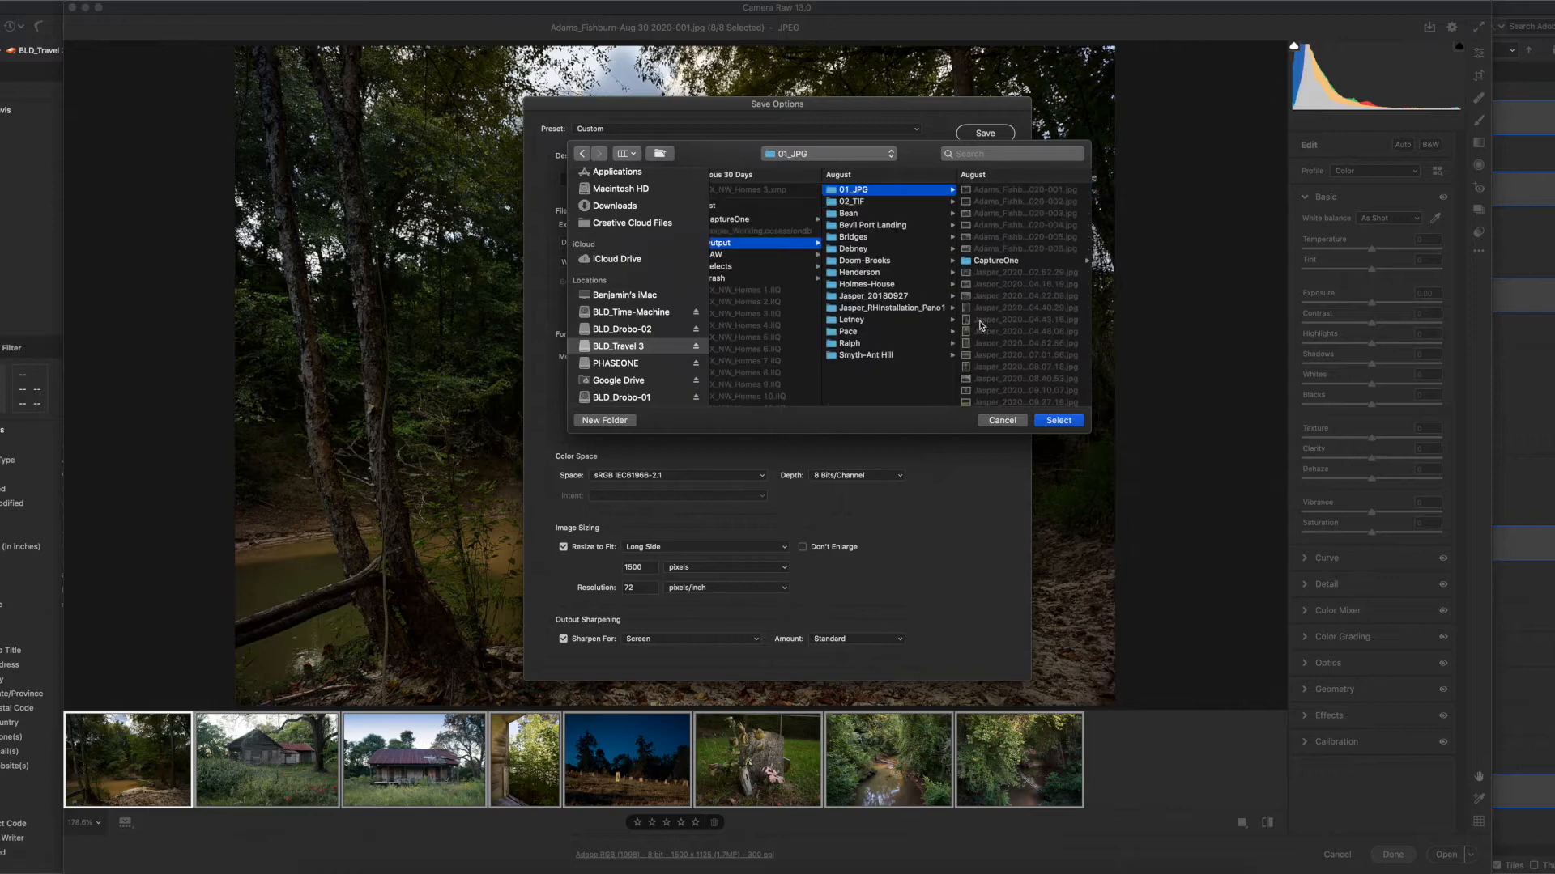
# Create a folder named Grid_01 inside 01_JPG and set it as the save destination.
pyautogui.click(606, 421)
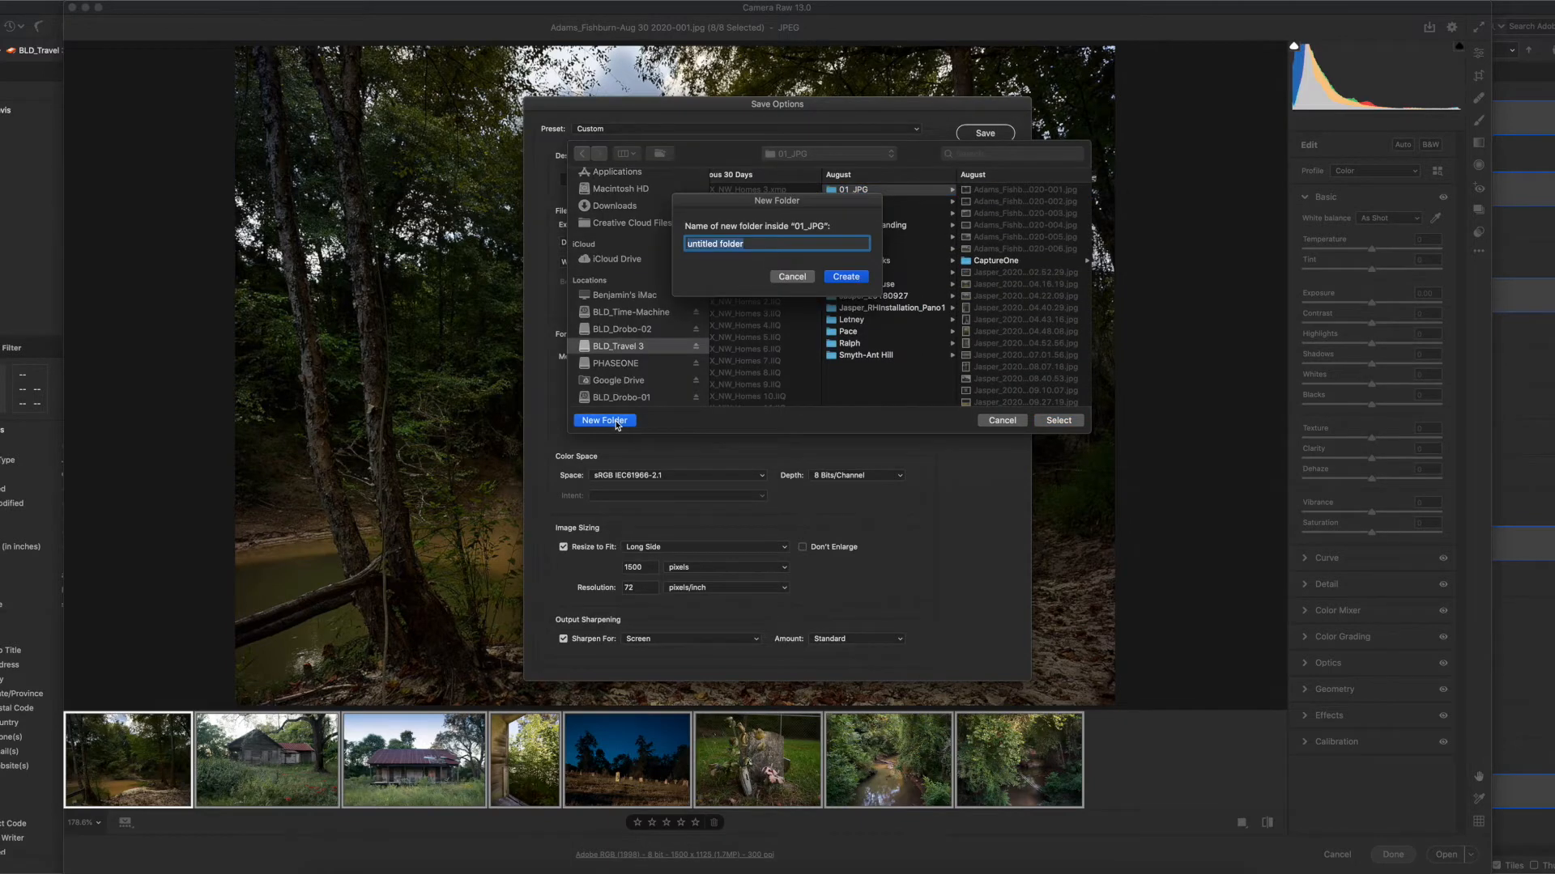
pyautogui.write('Grid_01')
pyautogui.click(846, 277)
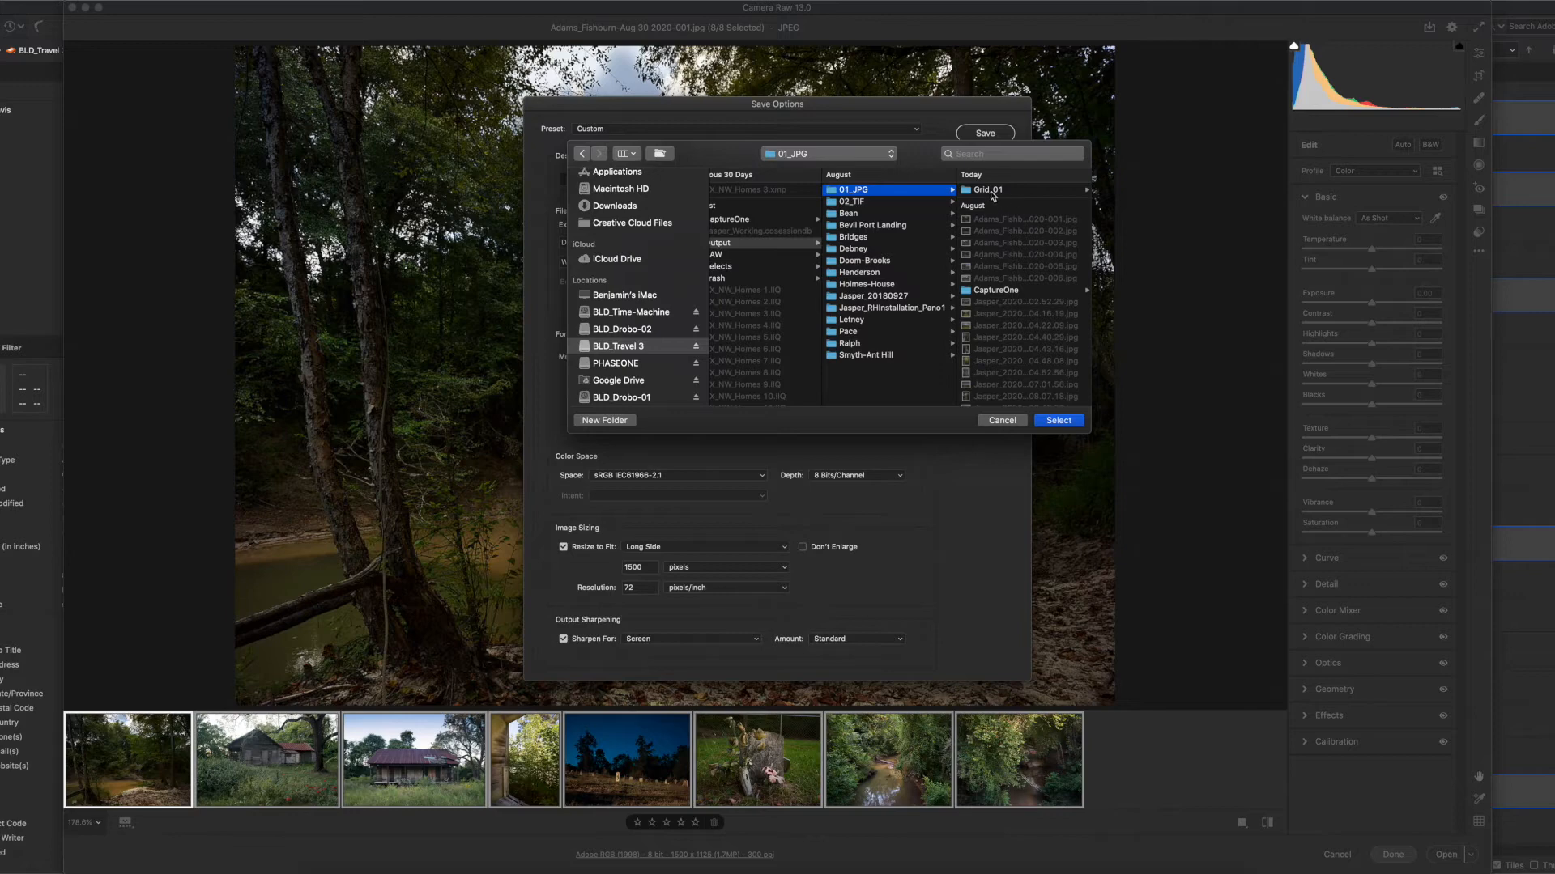
pyautogui.click(994, 193)
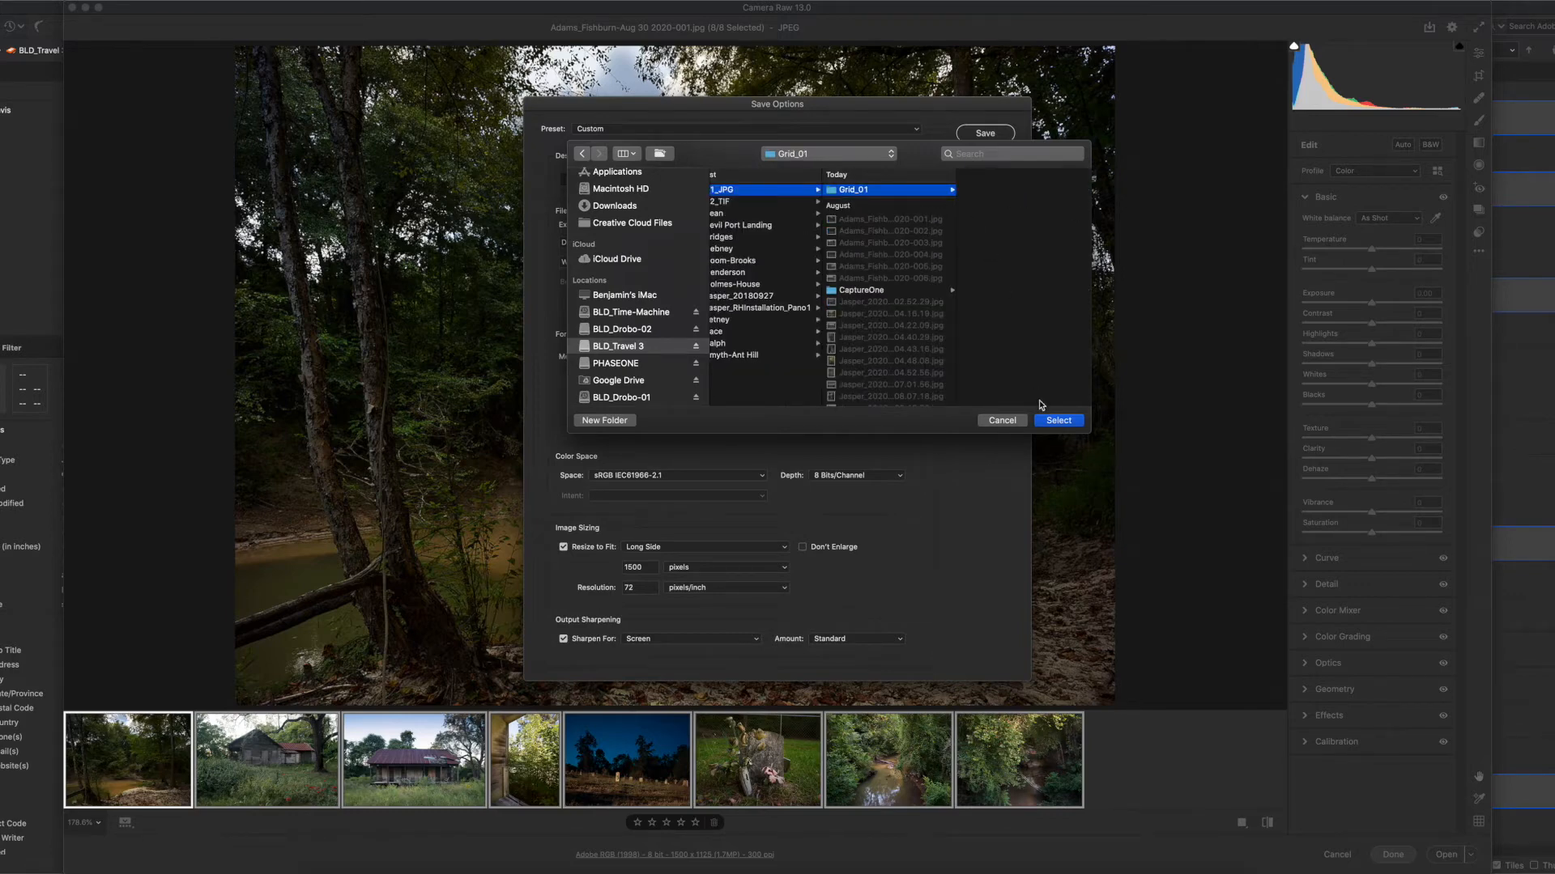
pyautogui.click(1055, 421)
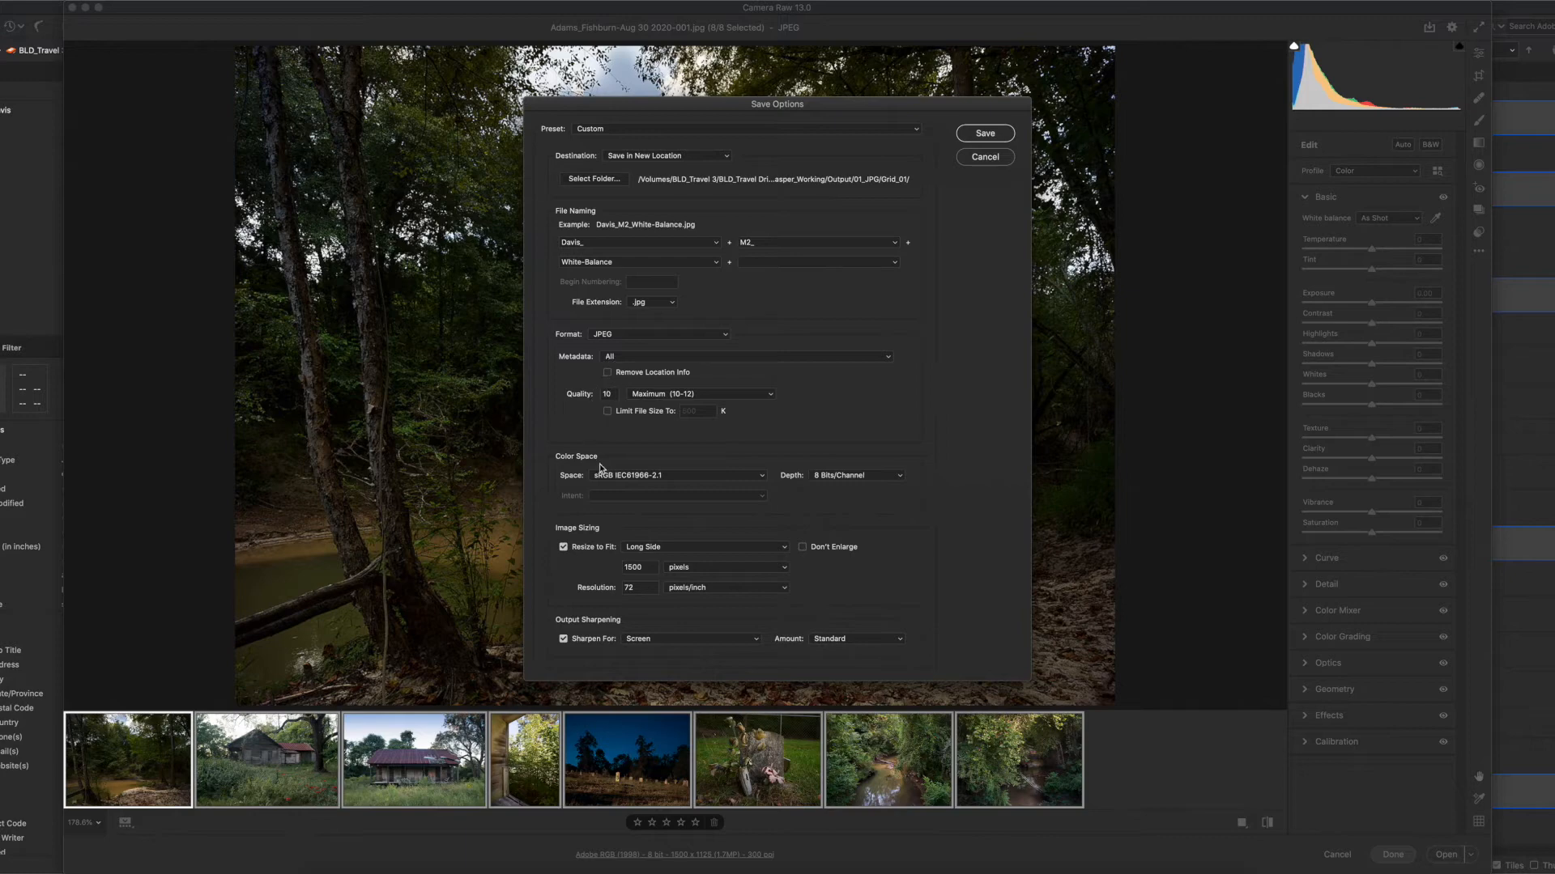
# Save all the images as maximum-quality JPEGs, 1500 pixels on the long side at 72 pixels/inch, and close Camera Raw.
pyautogui.click(745, 396)
pyautogui.click(740, 395)
pyautogui.doubleClick(631, 569)
pyautogui.click(636, 587)
pyautogui.click(985, 134)
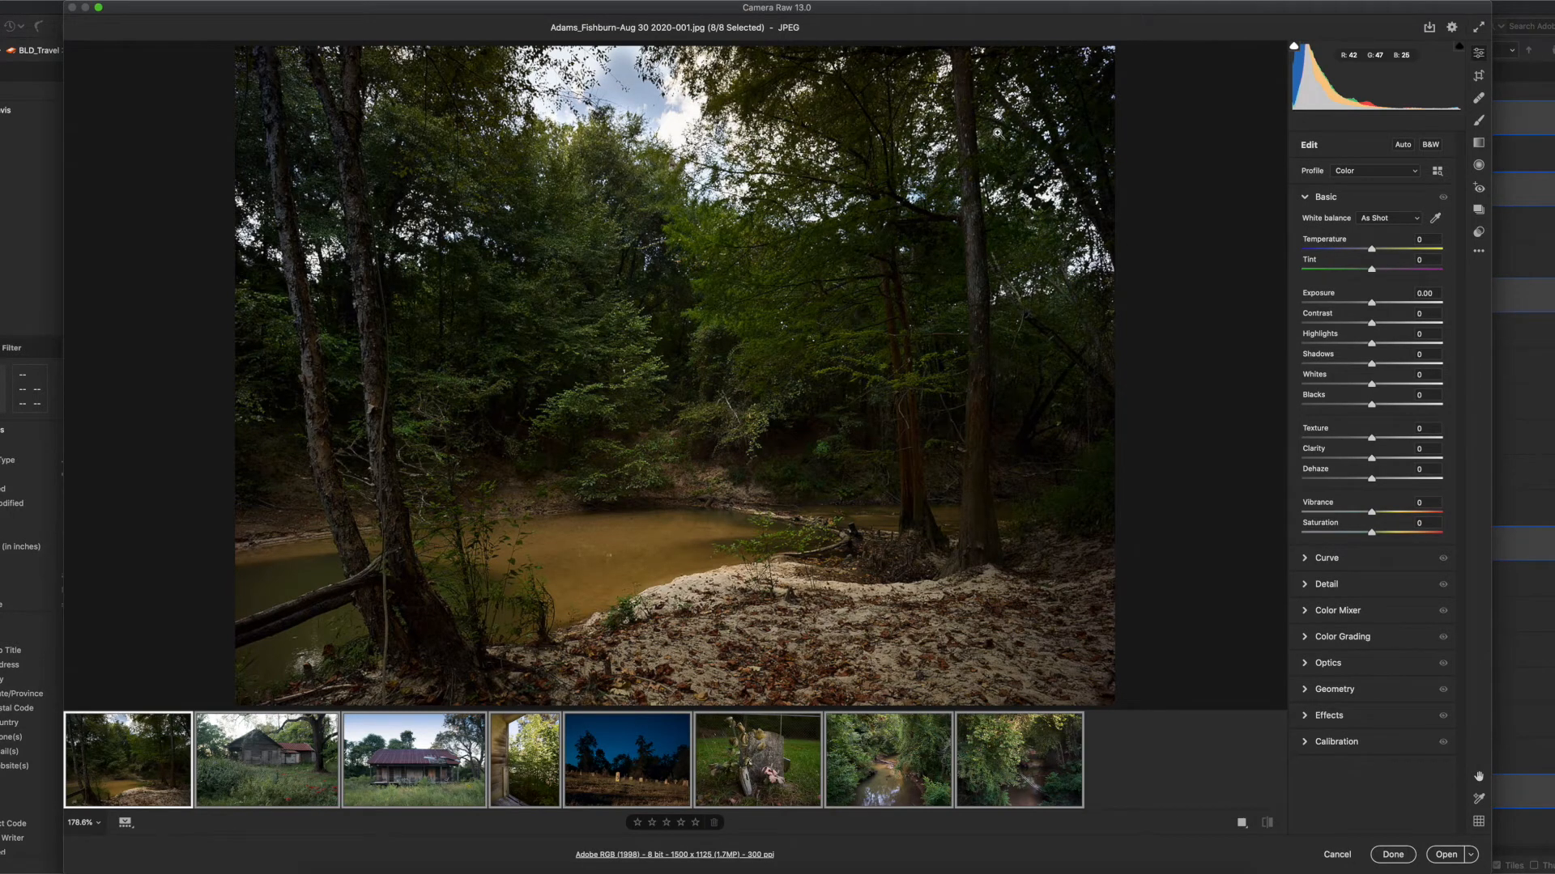
pyautogui.click(1404, 856)
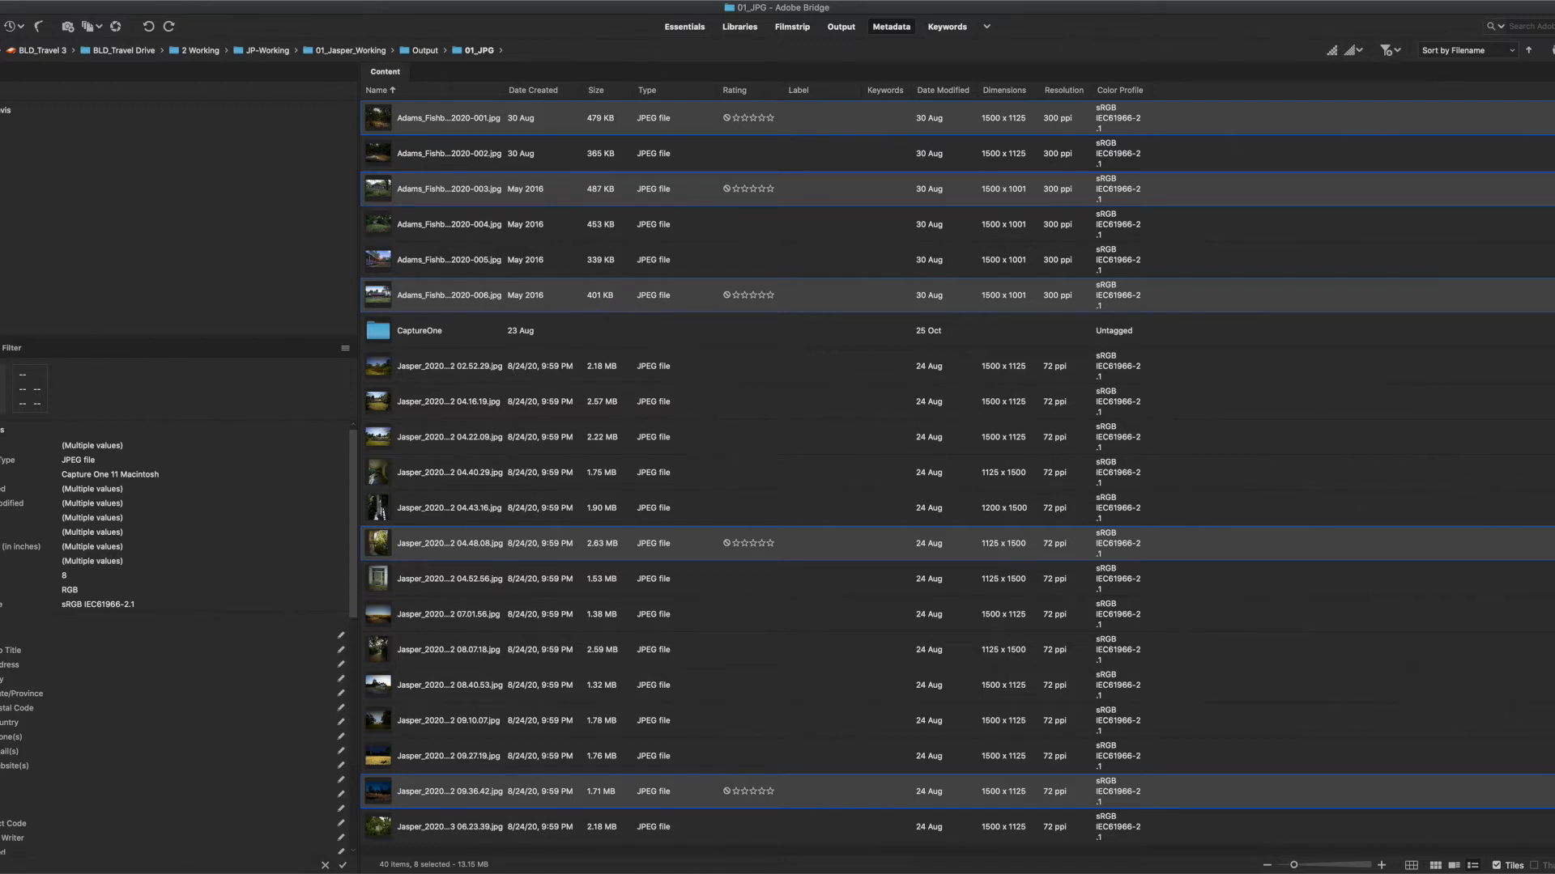
pyautogui.click(140, 2)
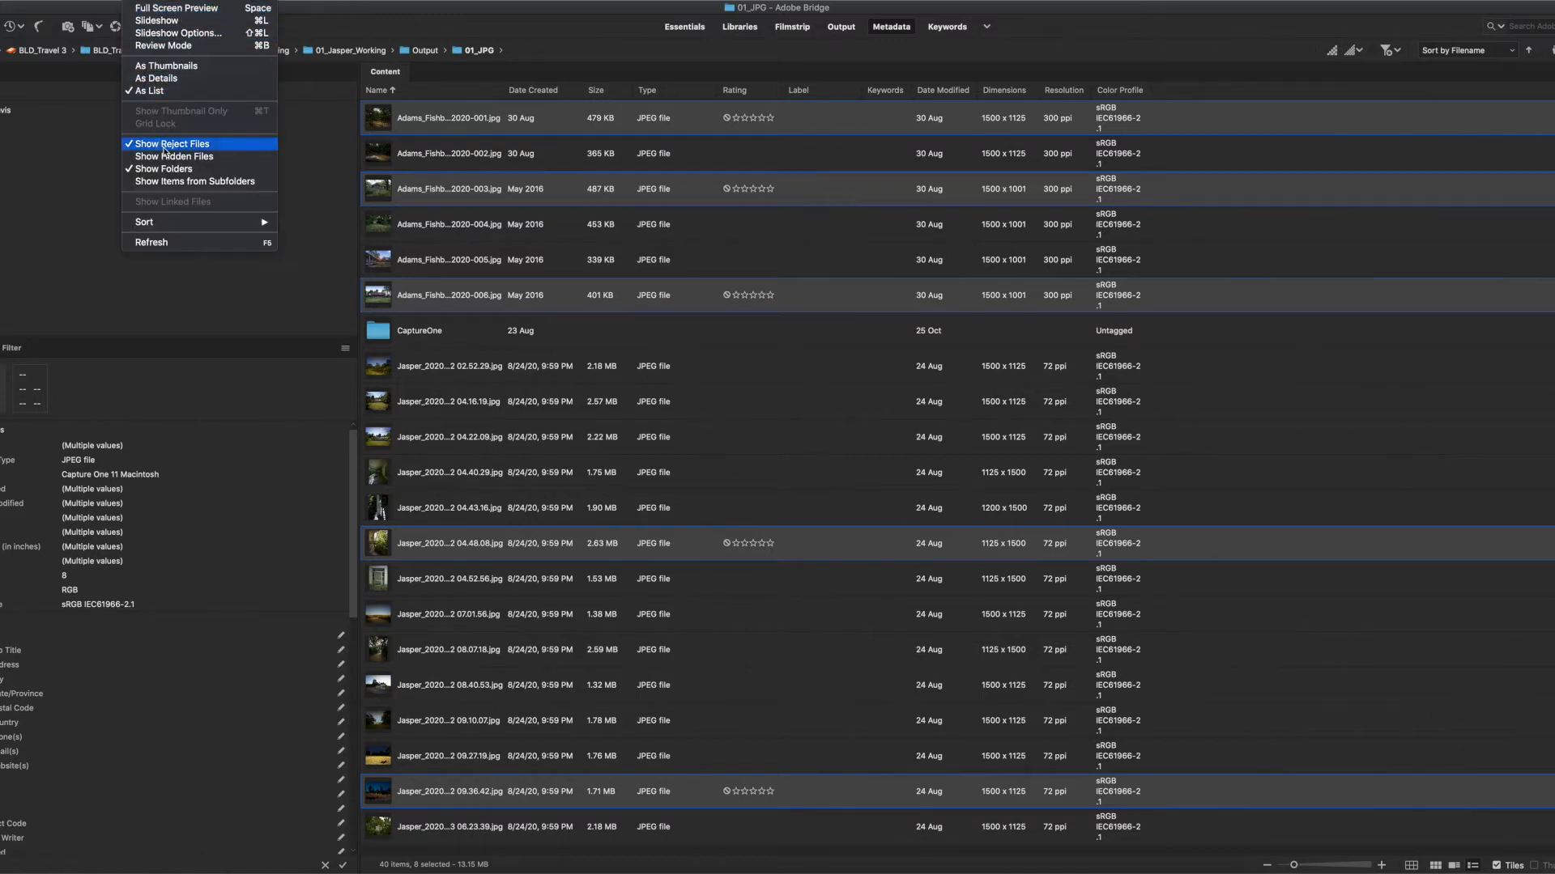
pyautogui.click(575, 45)
pyautogui.click(339, 1)
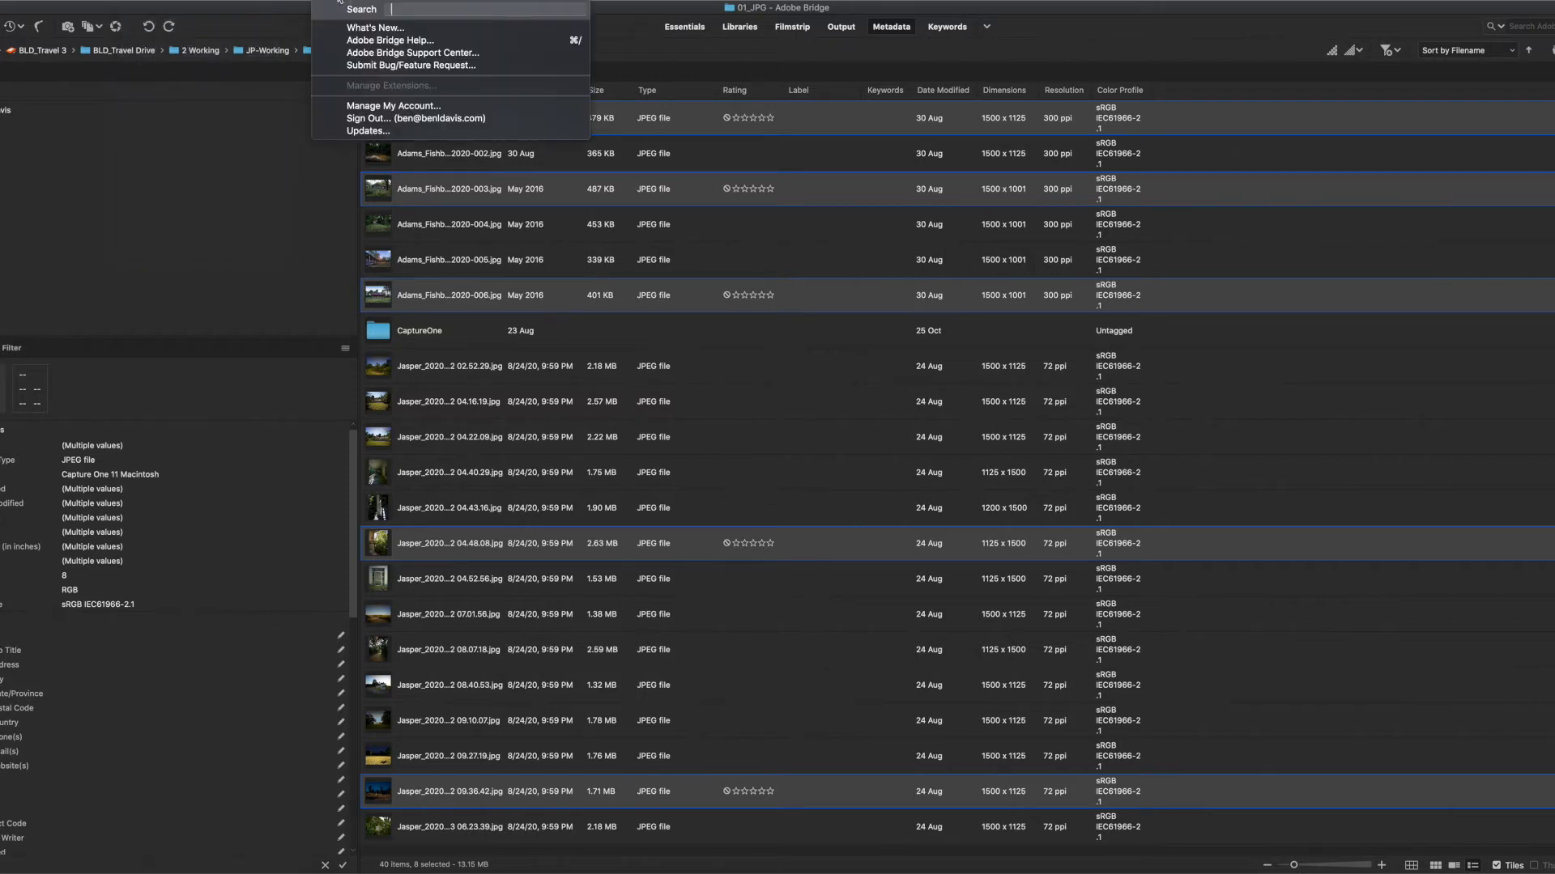
# Refresh the 01_JPG folder listing and open the Grid_01 folder inside it.
pyautogui.write('ref')
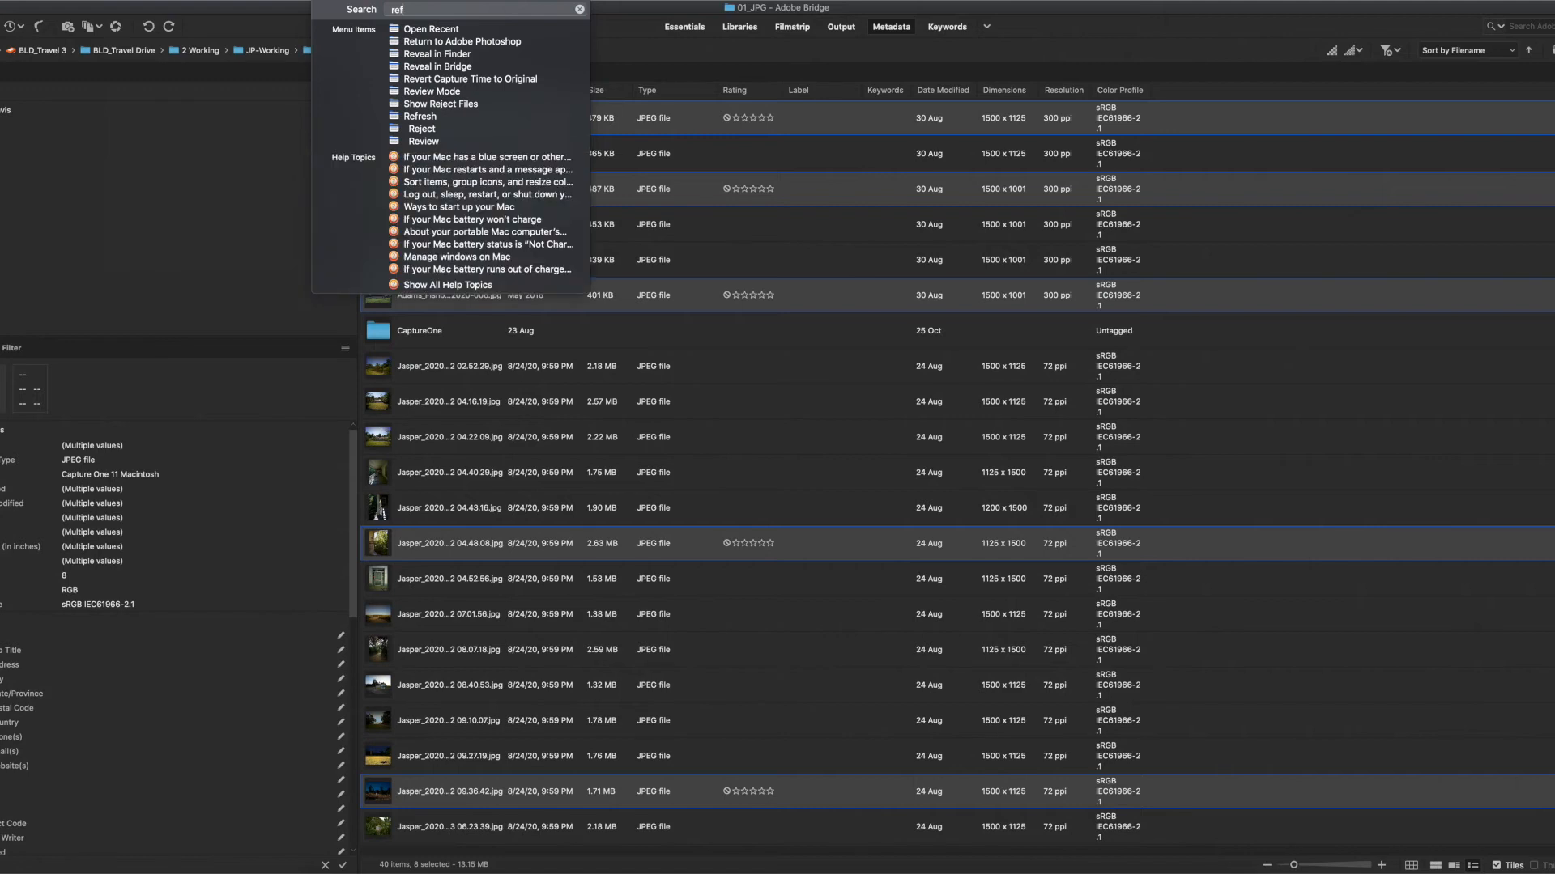
pyautogui.press('Down')
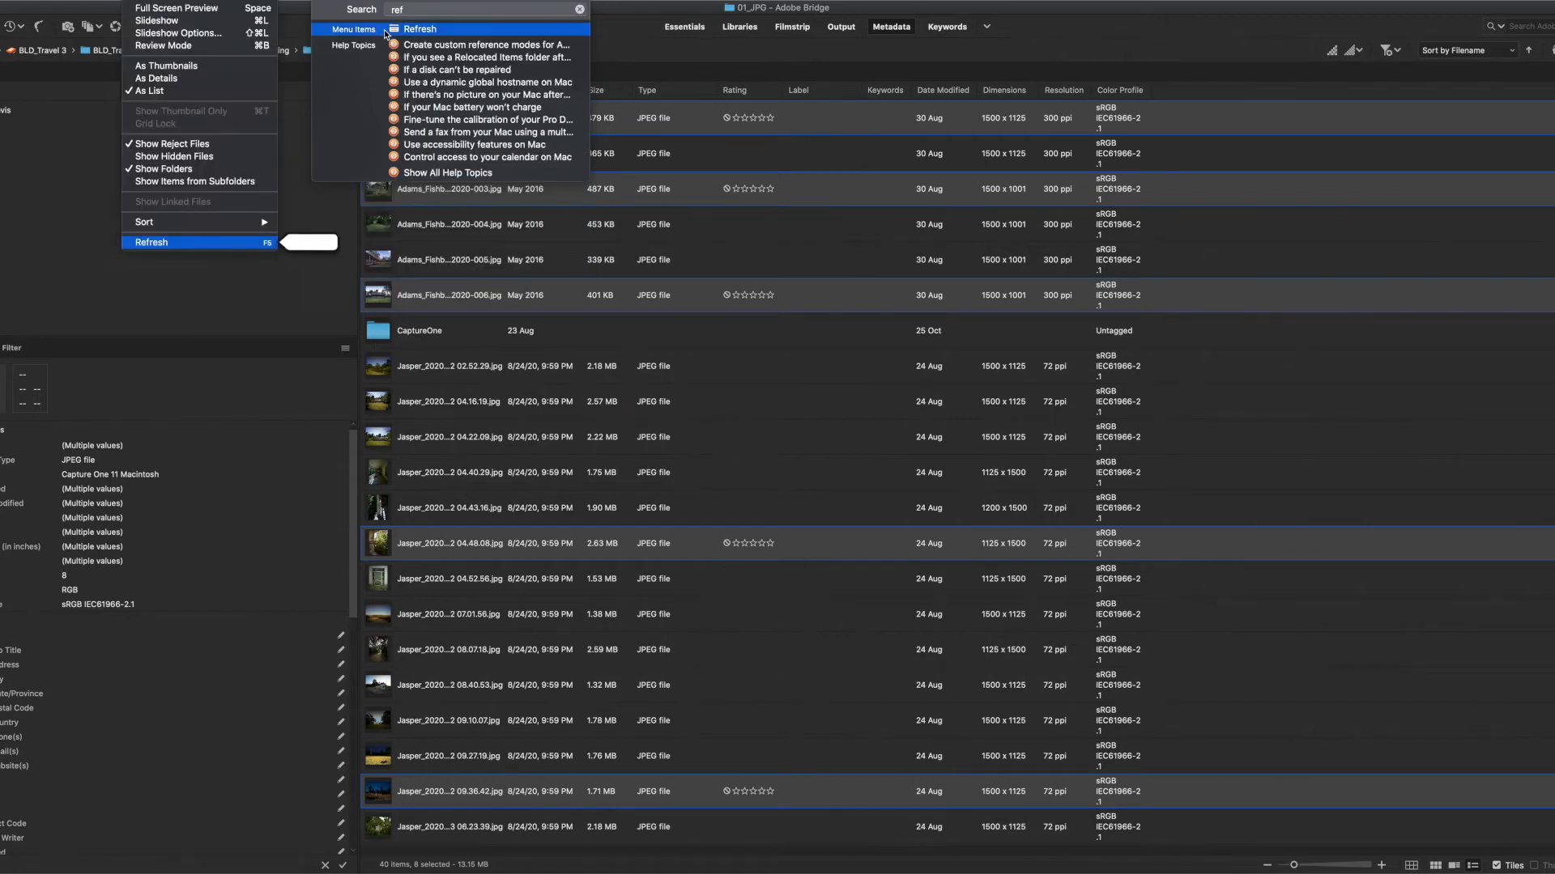
pyautogui.press('Down')
pyautogui.click(139, 2)
pyautogui.click(136, 10)
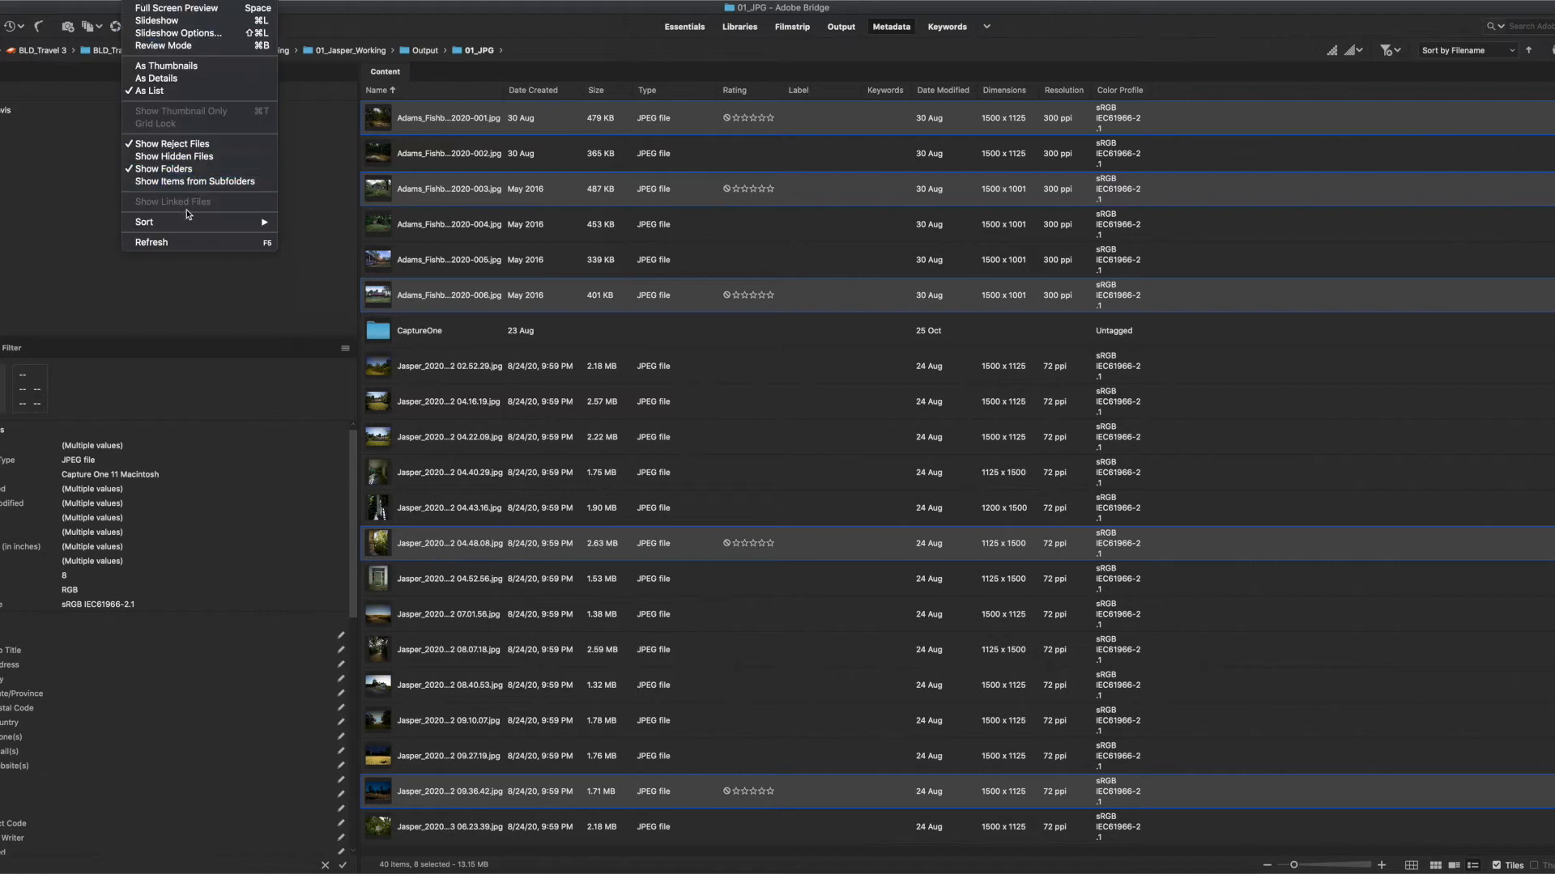
pyautogui.click(183, 247)
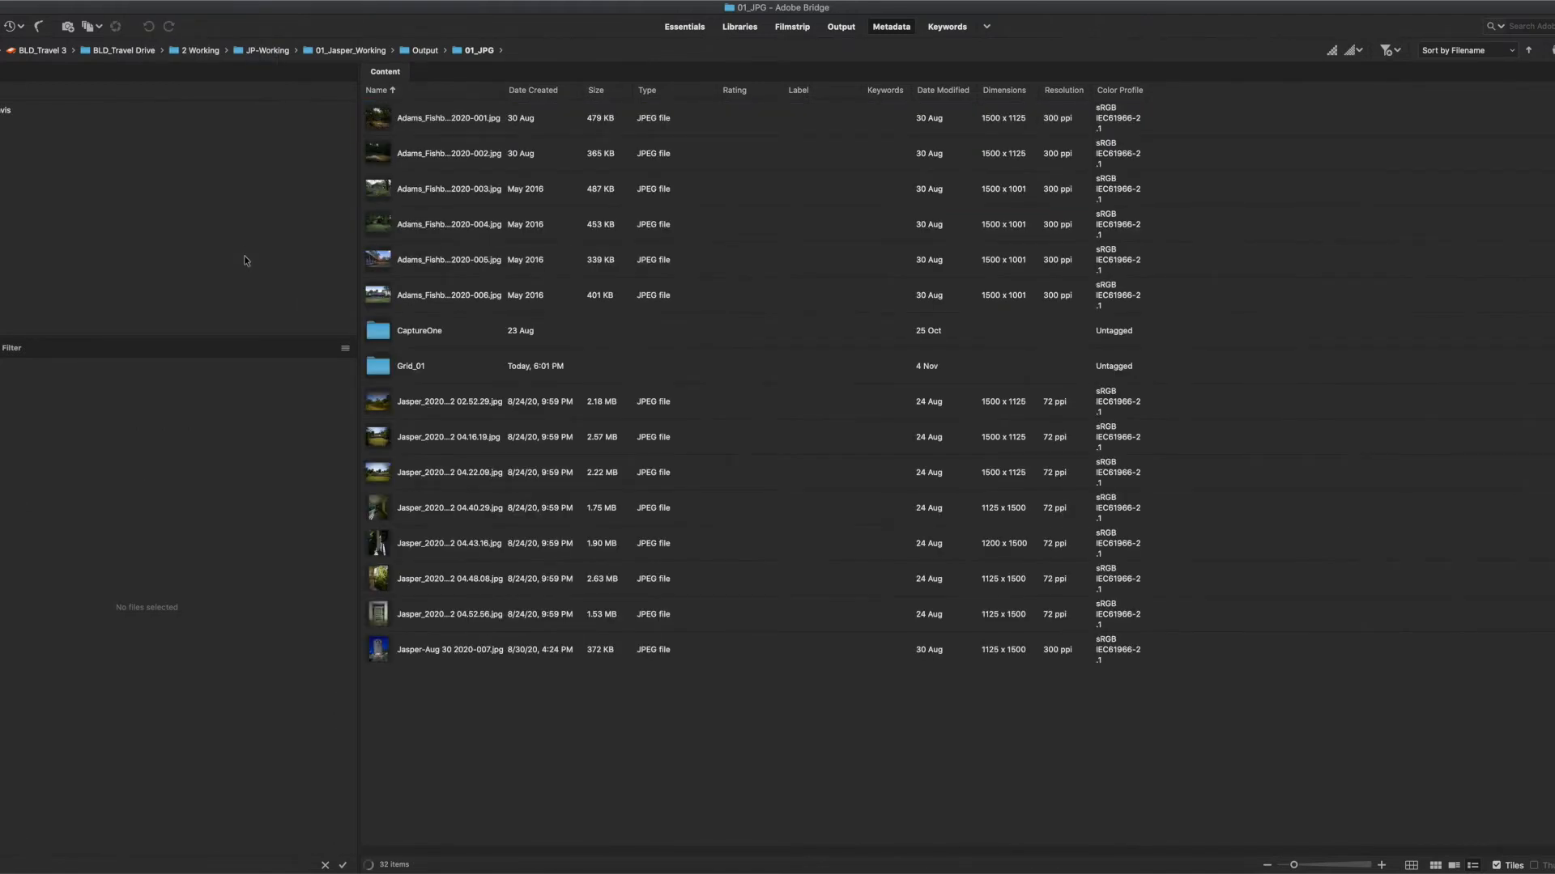
pyautogui.click(461, 371)
pyautogui.doubleClick(459, 370)
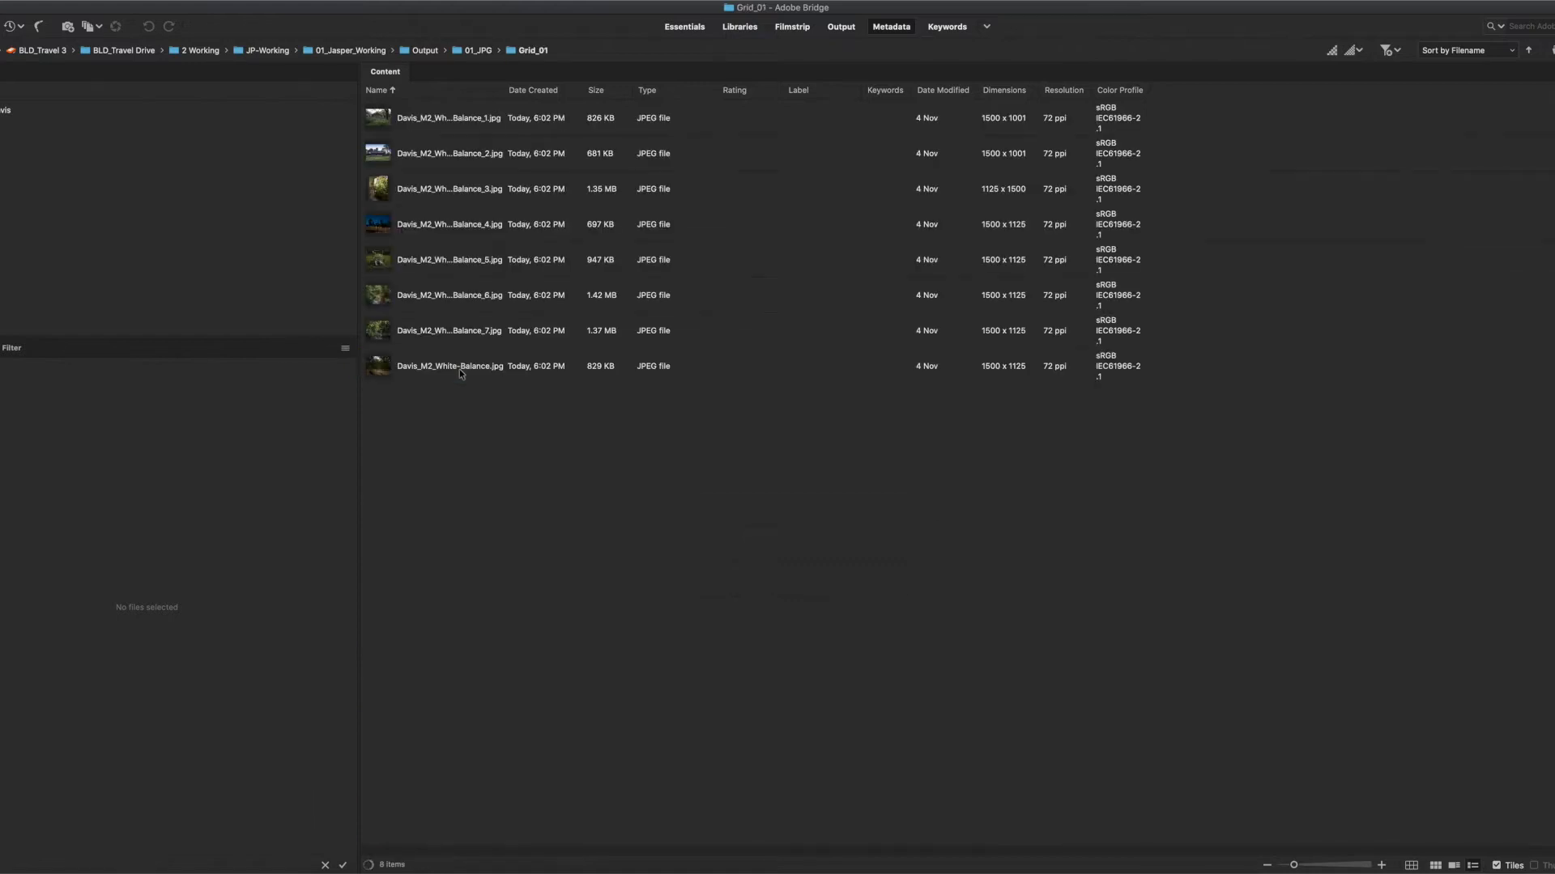
# Select all eight images in Grid_01 and send them to Photoshop's Contact Sheet II.
pyautogui.moveTo(598, 434); pyautogui.dragTo(440, 121)
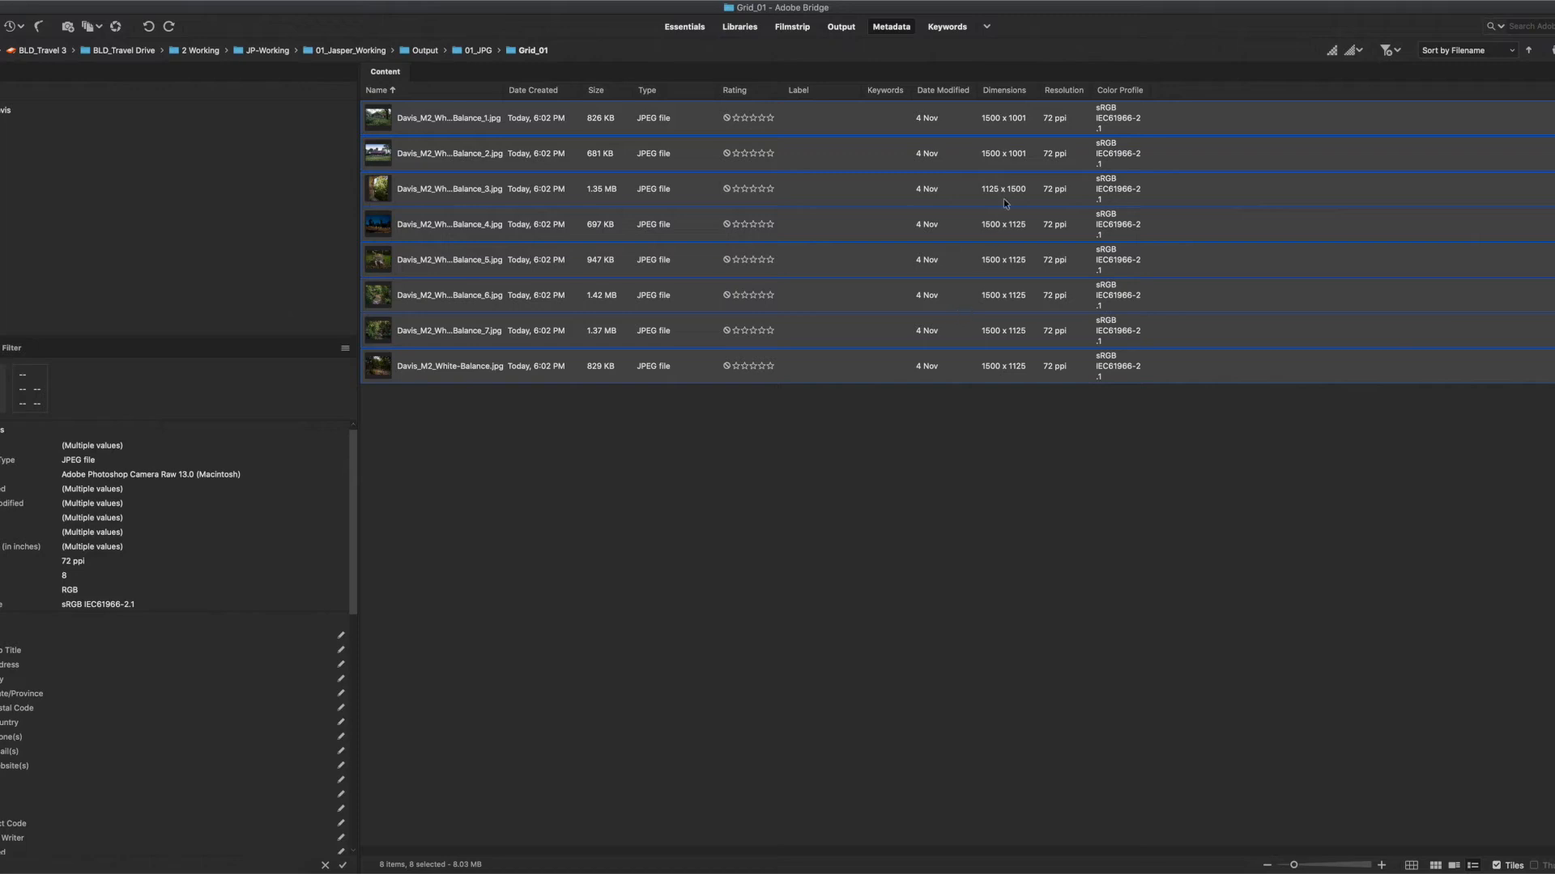
pyautogui.click(491, 434)
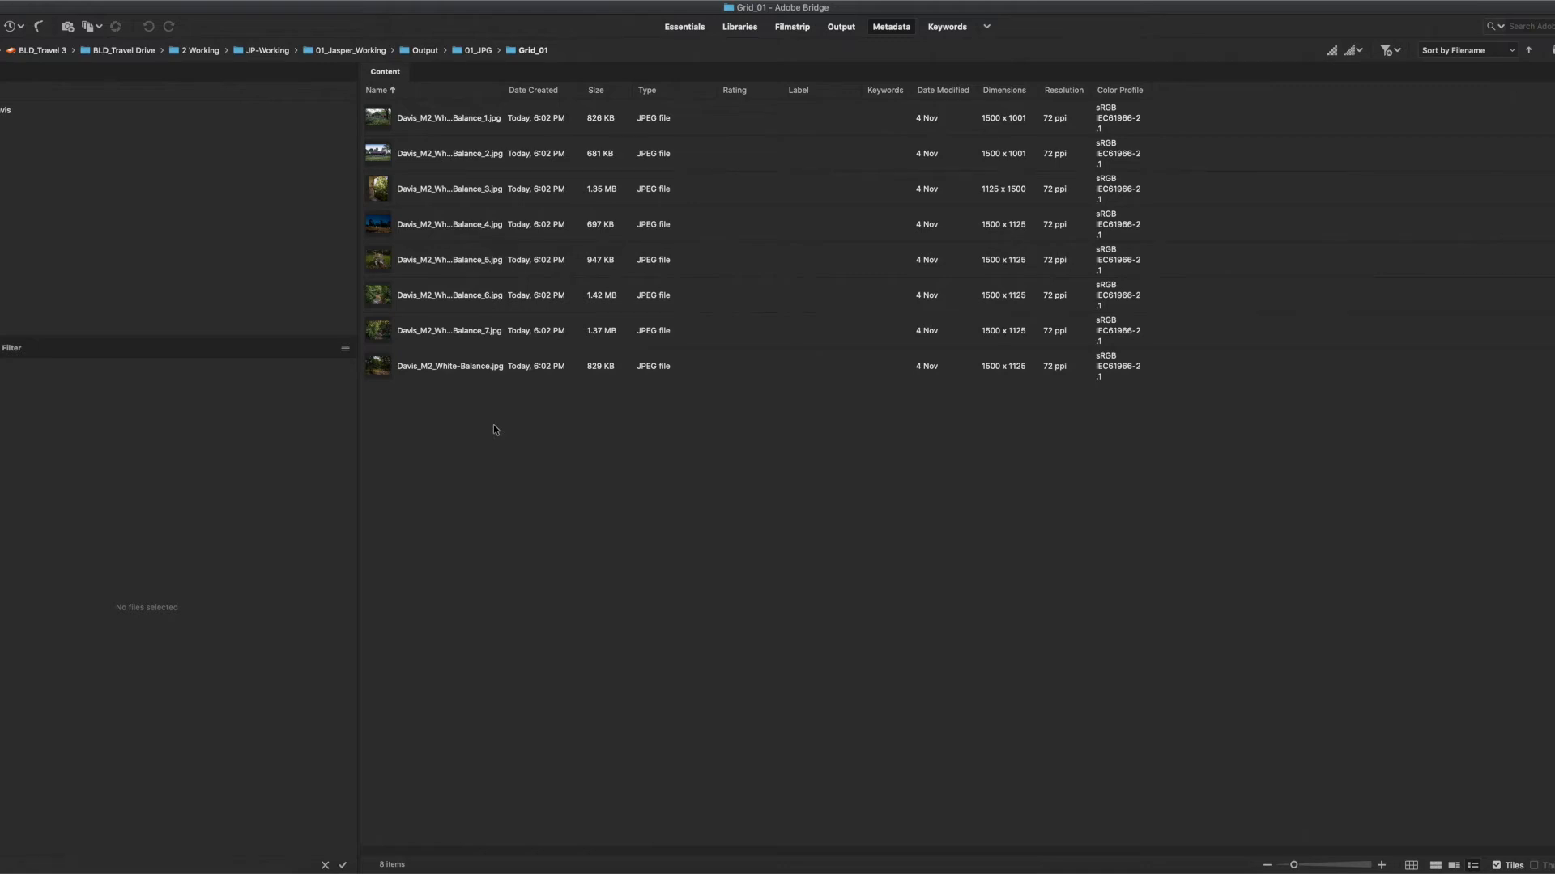
pyautogui.press('super+a')
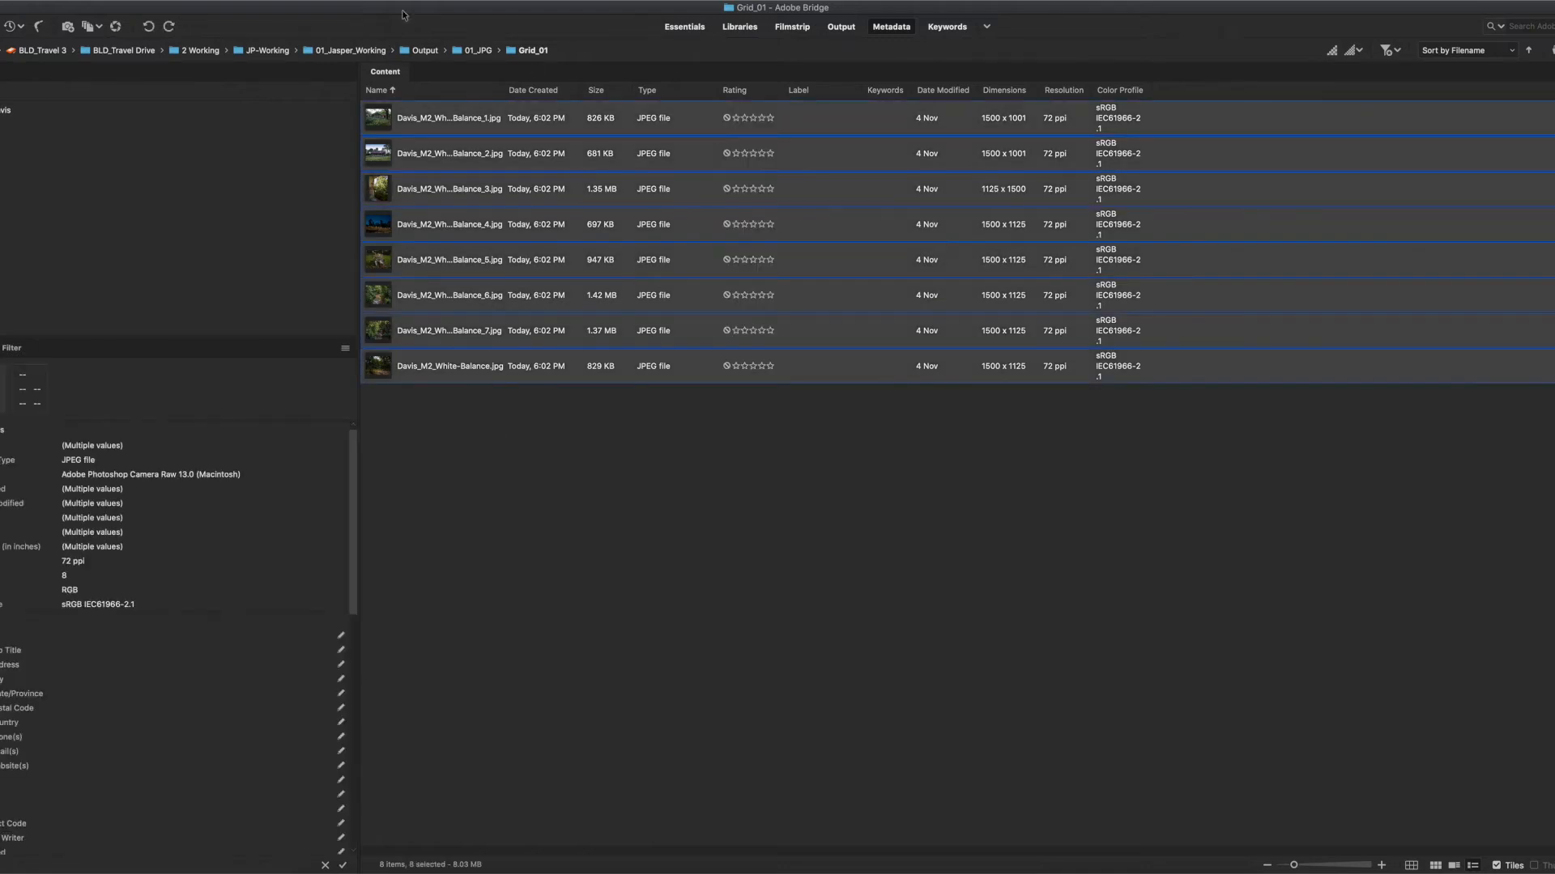
pyautogui.click(253, 1)
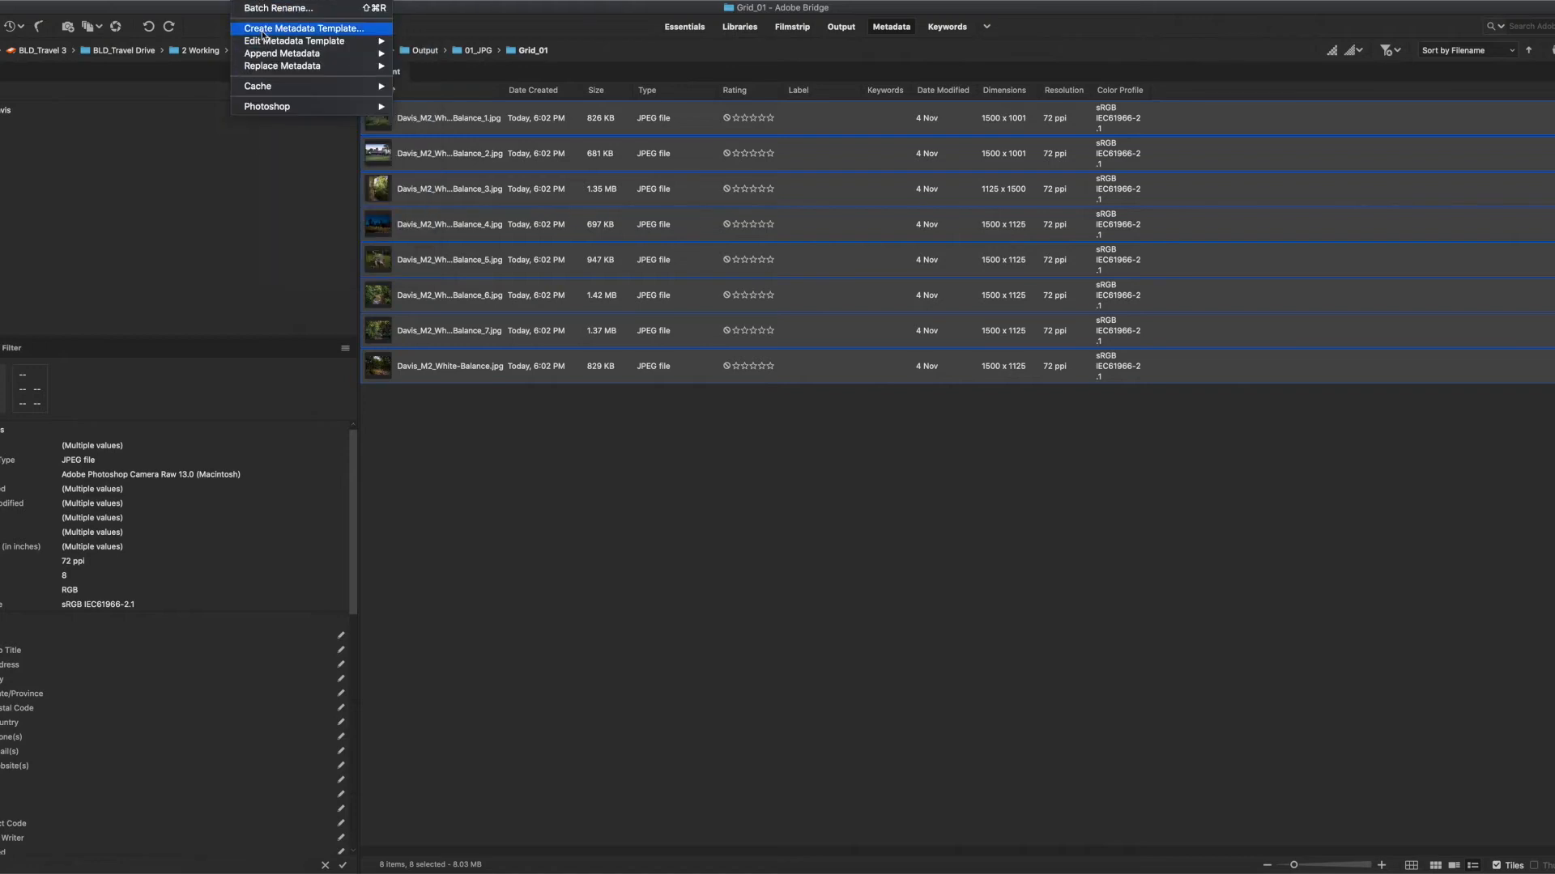
pyautogui.moveTo(256, 108)
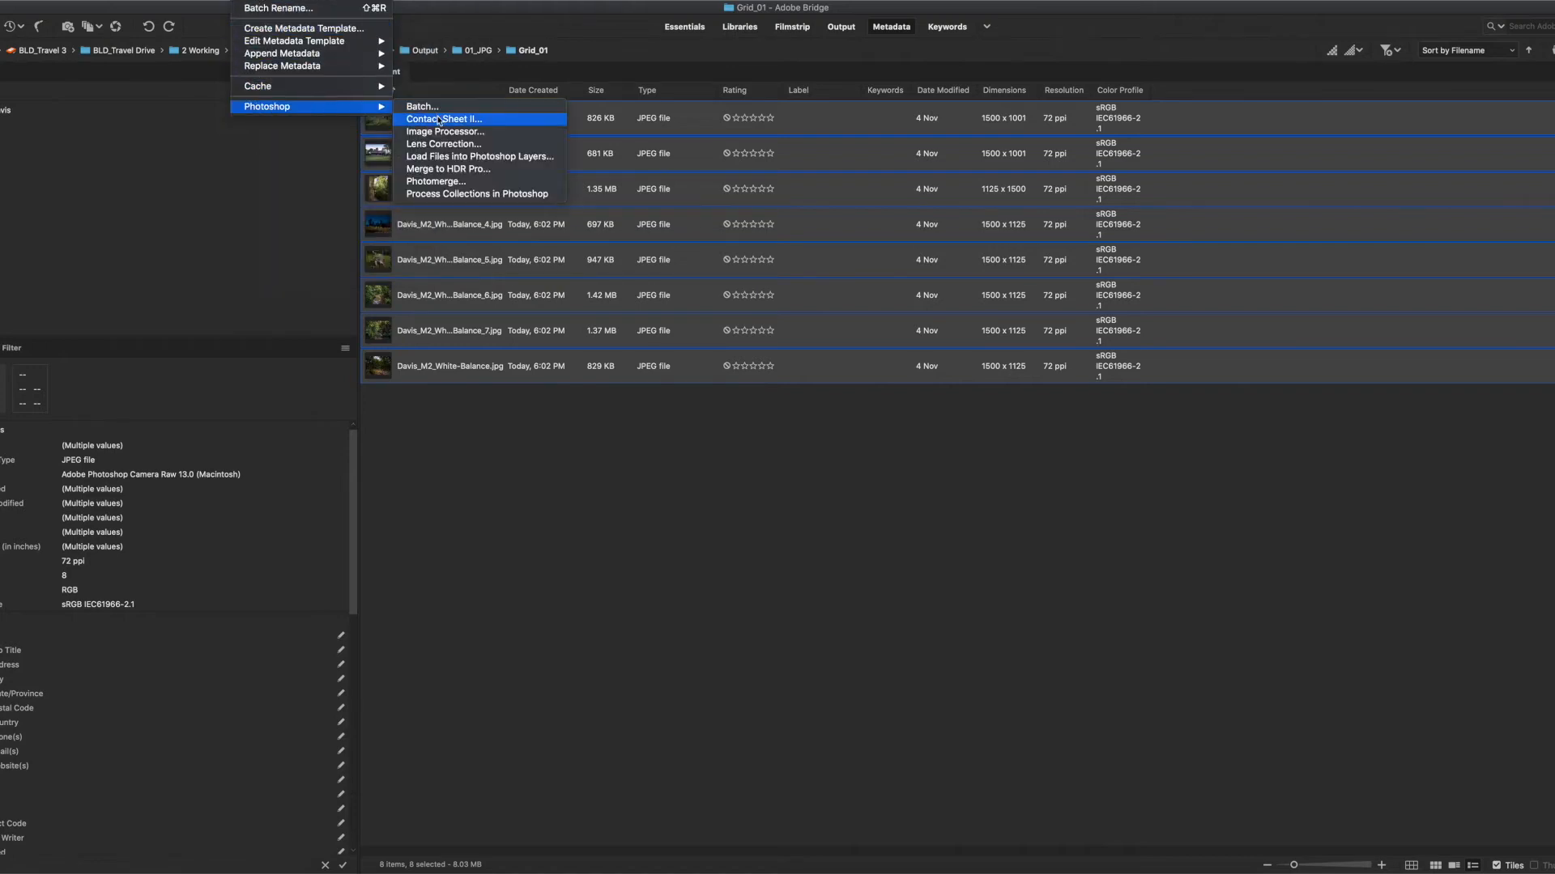
pyautogui.click(439, 120)
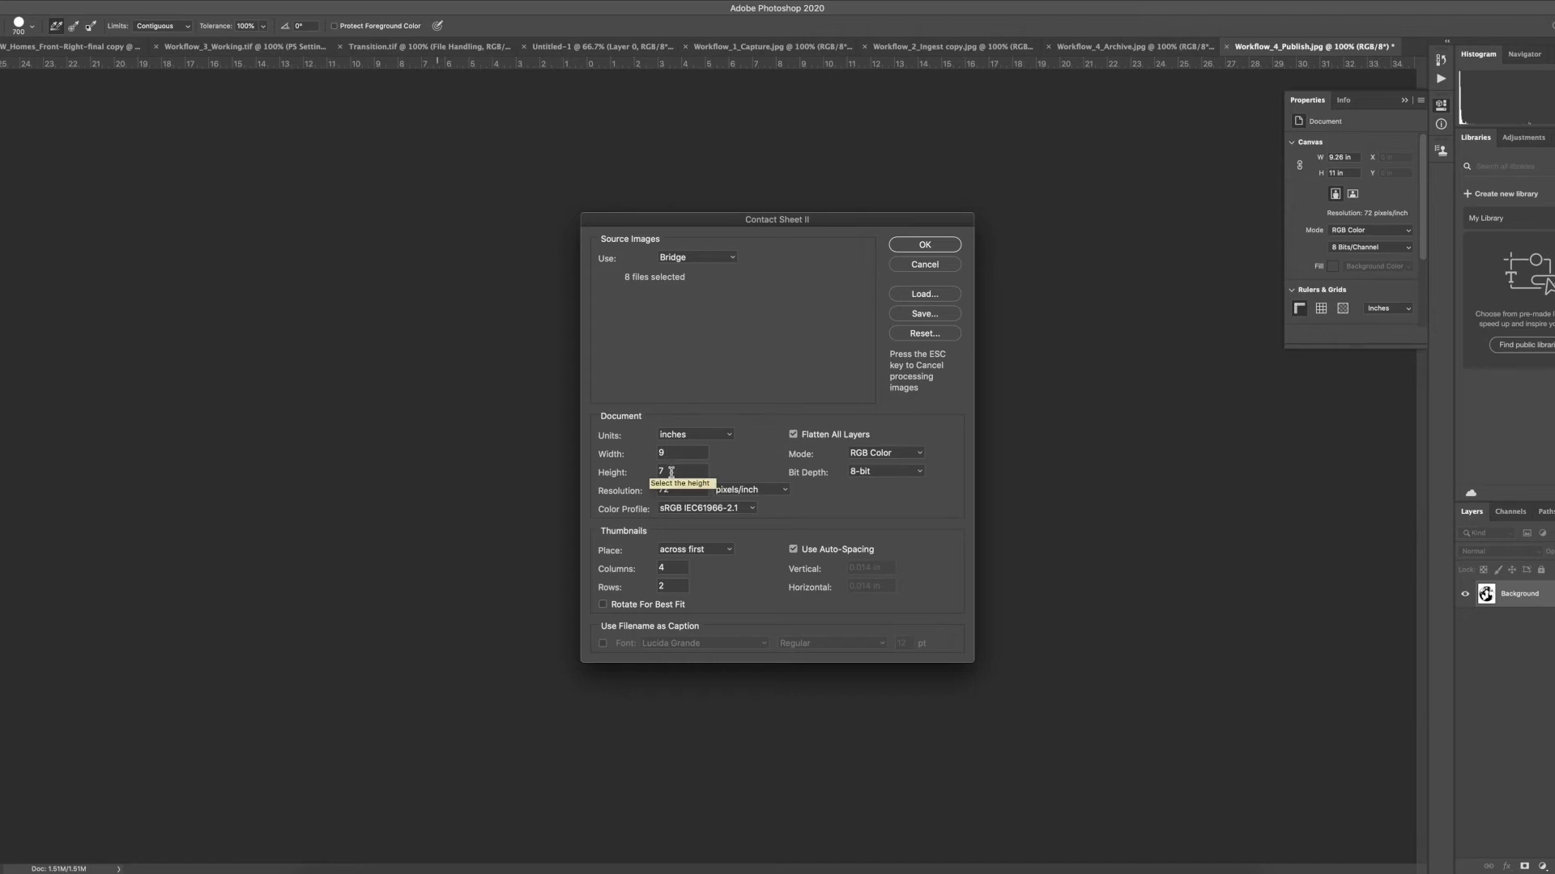
# Generate a 9 × 7 inch contact sheet at 72 pixels/inch with 4 columns, 2 rows and no filename captions.
pyautogui.doubleClick(671, 488)
pyautogui.click(676, 493)
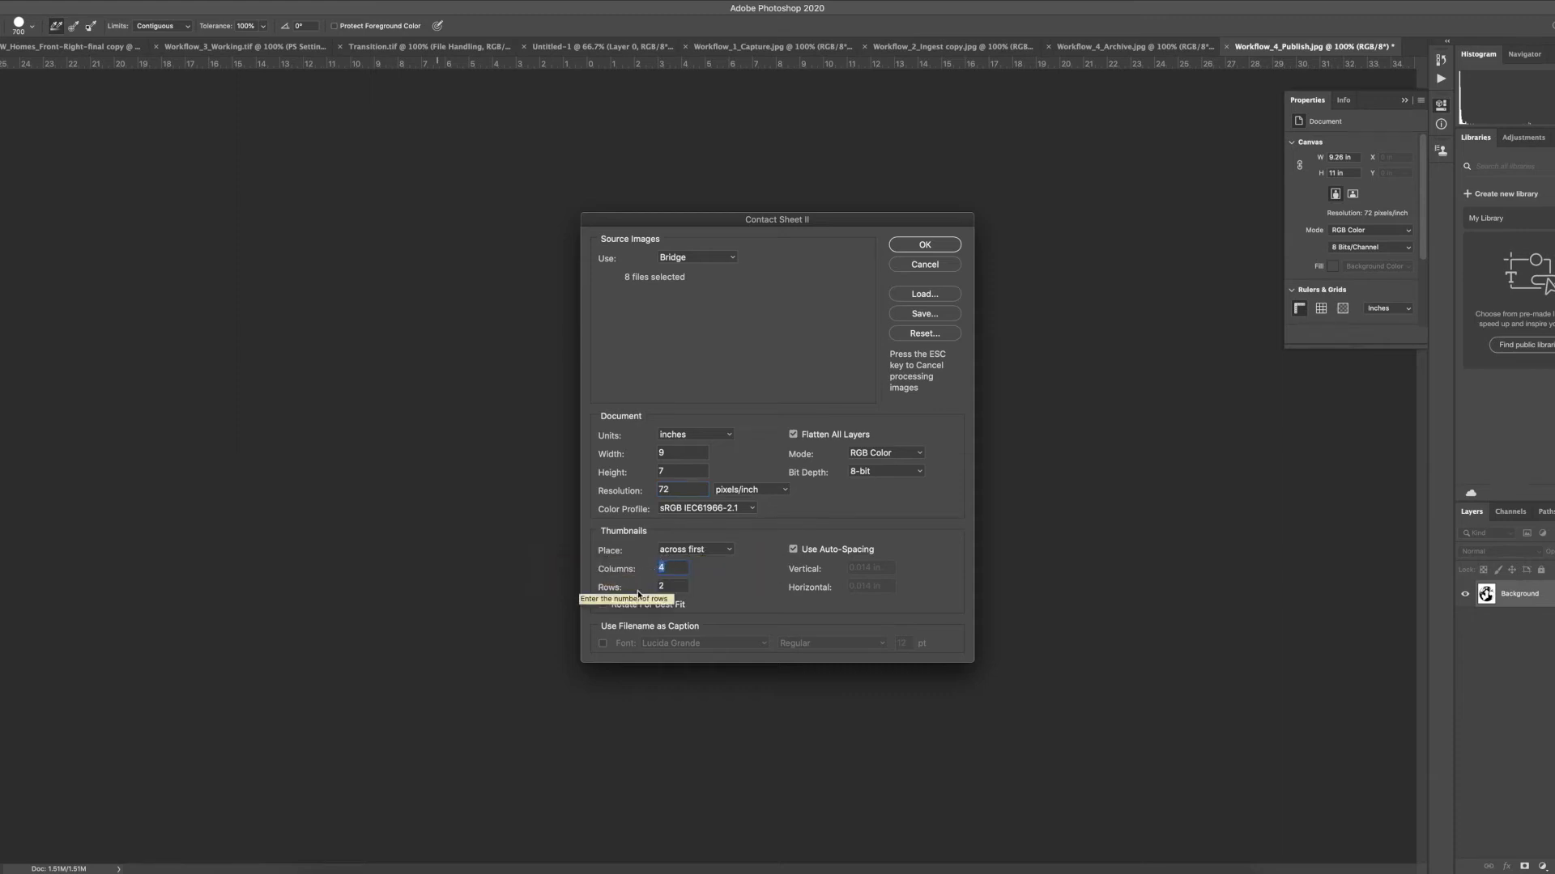
pyautogui.click(657, 587)
pyautogui.click(603, 645)
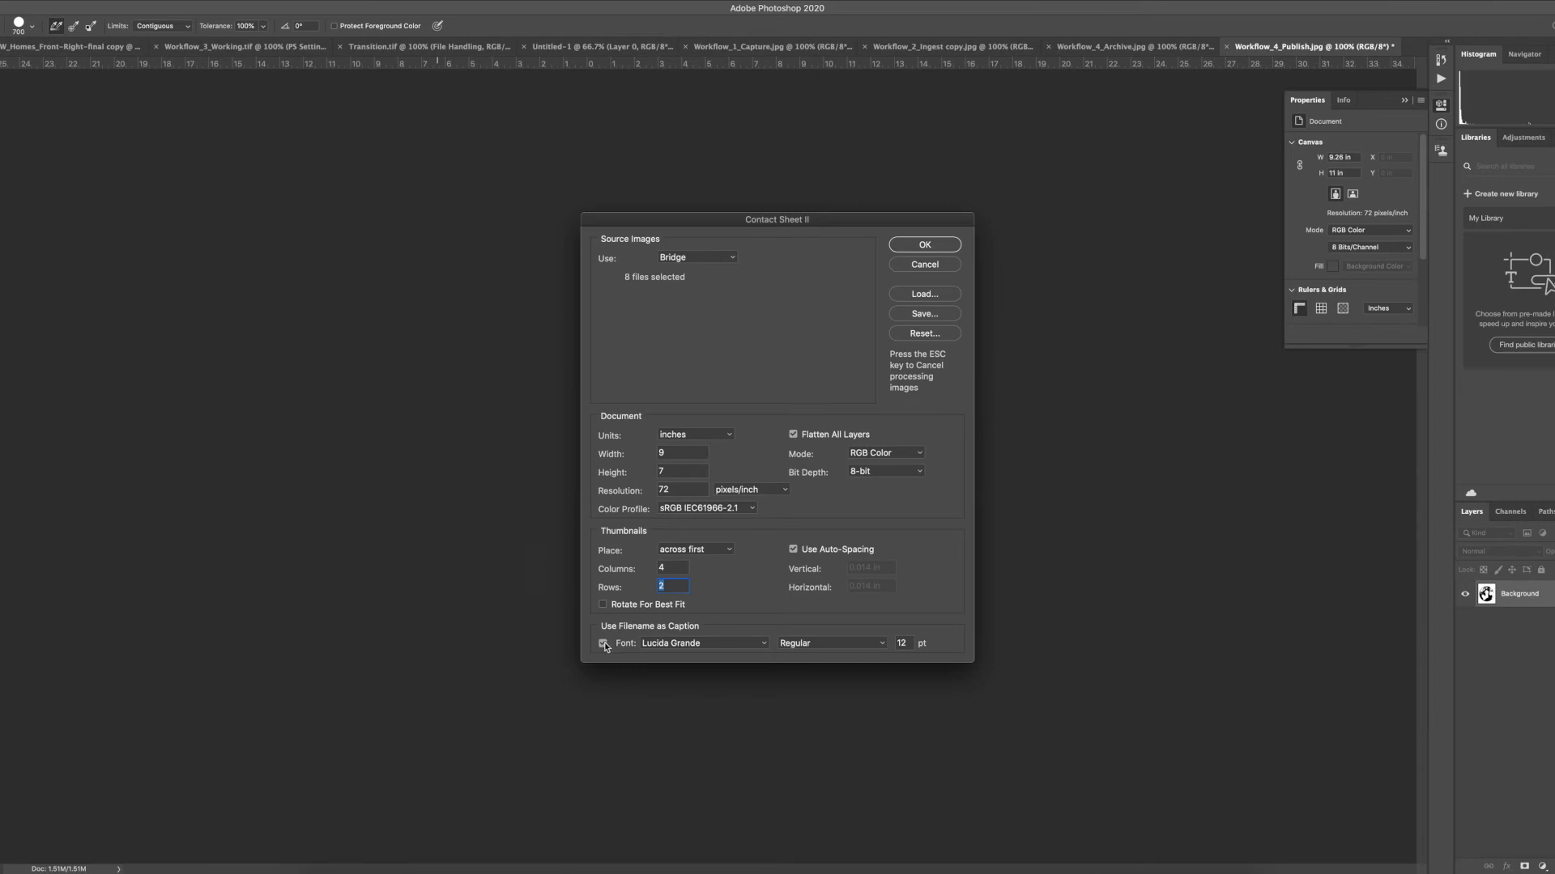
pyautogui.click(603, 644)
pyautogui.click(603, 644)
pyautogui.click(826, 643)
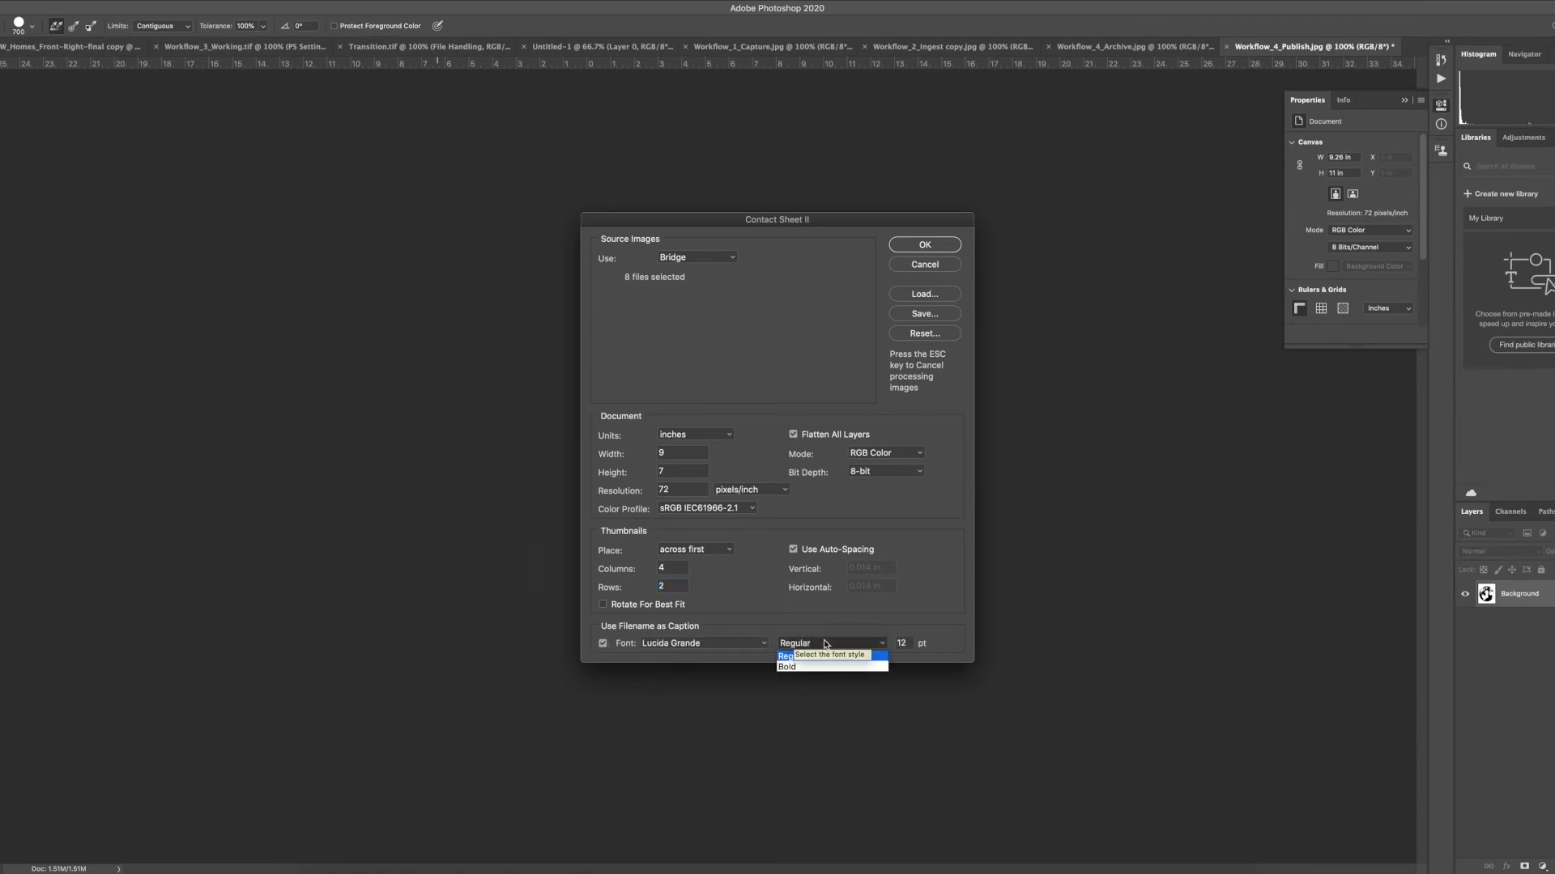
pyautogui.click(851, 641)
pyautogui.click(901, 643)
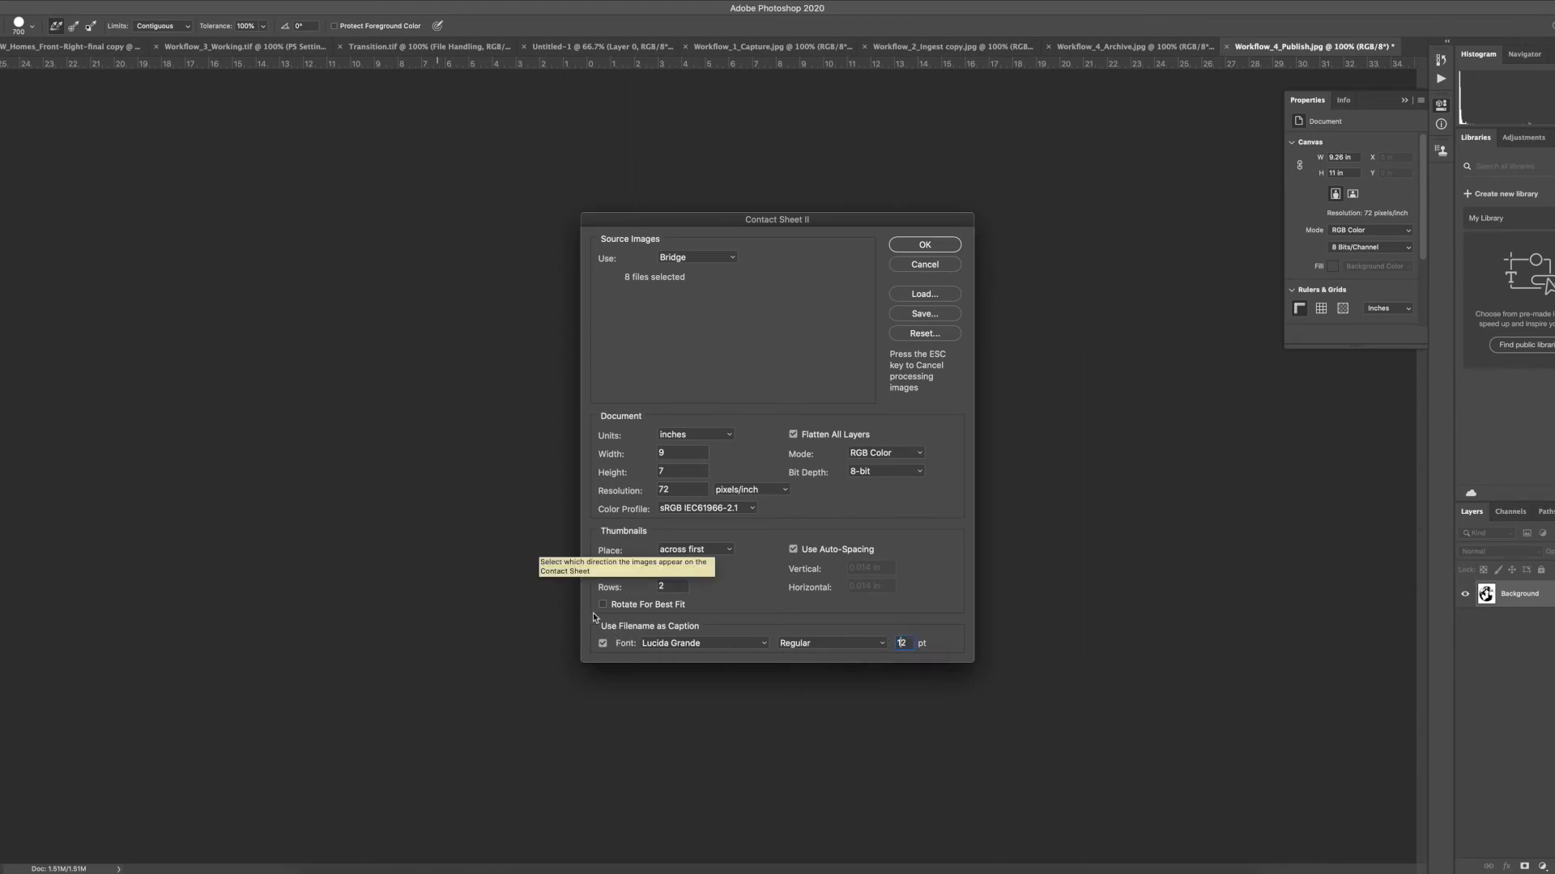
pyautogui.click(603, 643)
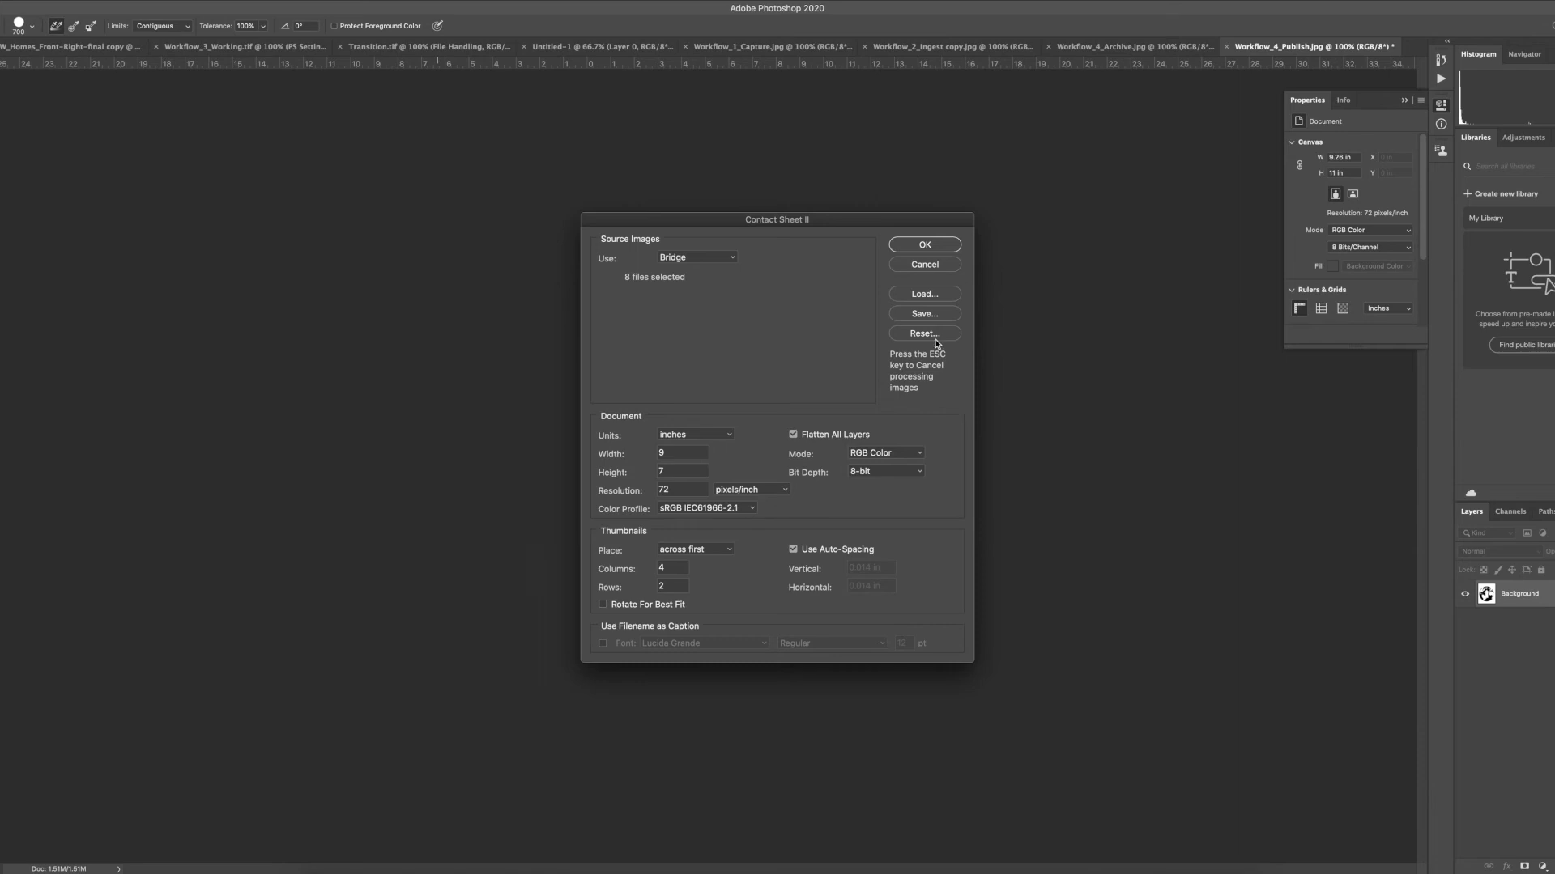
pyautogui.click(914, 246)
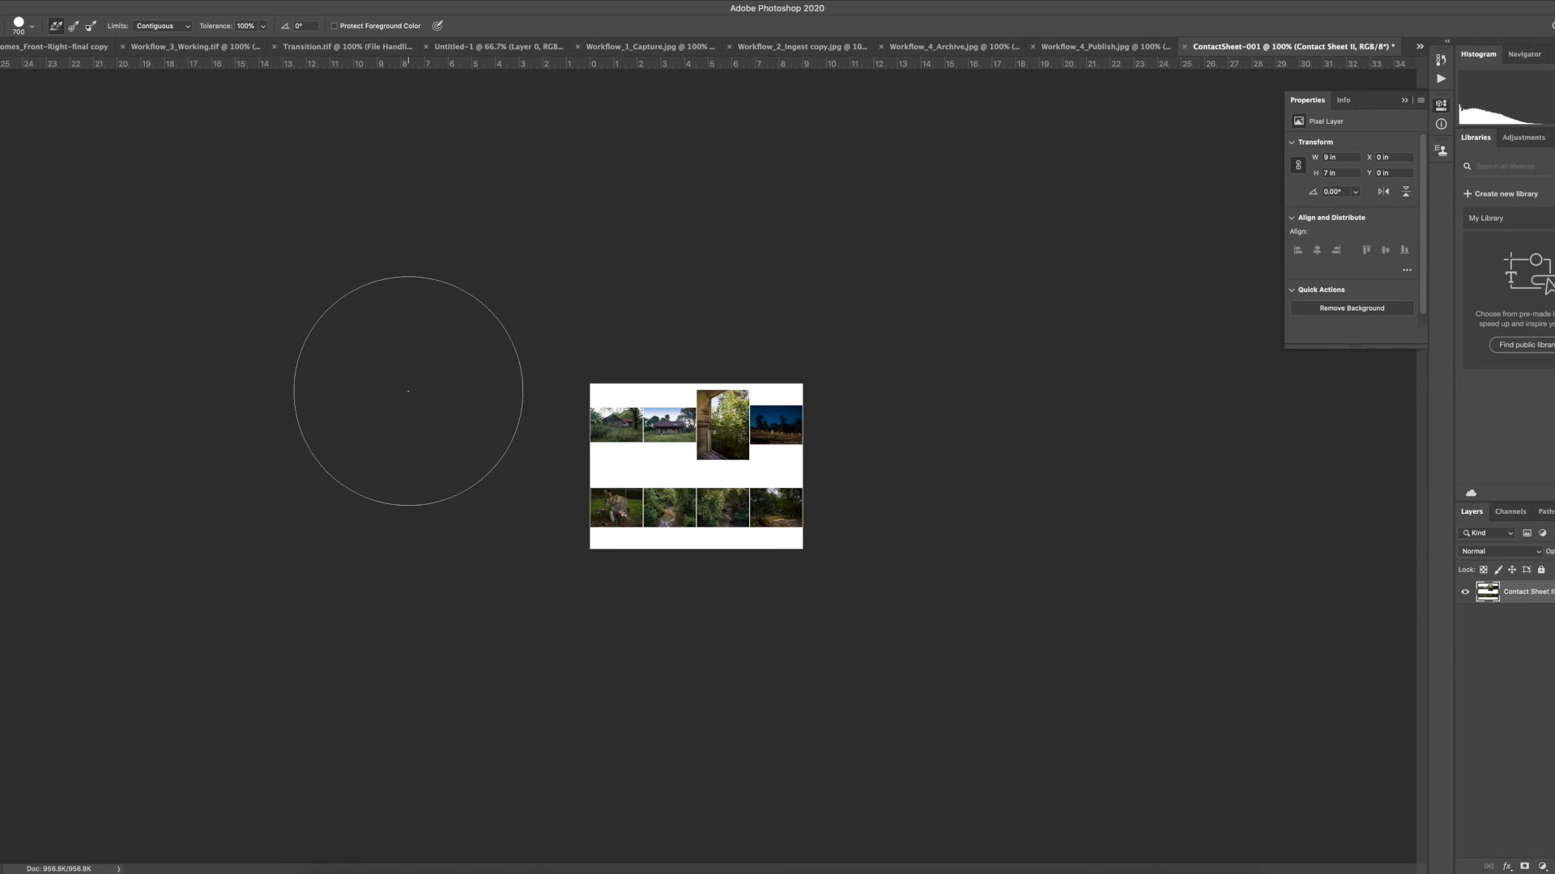
# Extend the contact sheet's canvas by a relative 1 inch in both width and height, anchored at the centre.
pyautogui.press('super+alt+c')
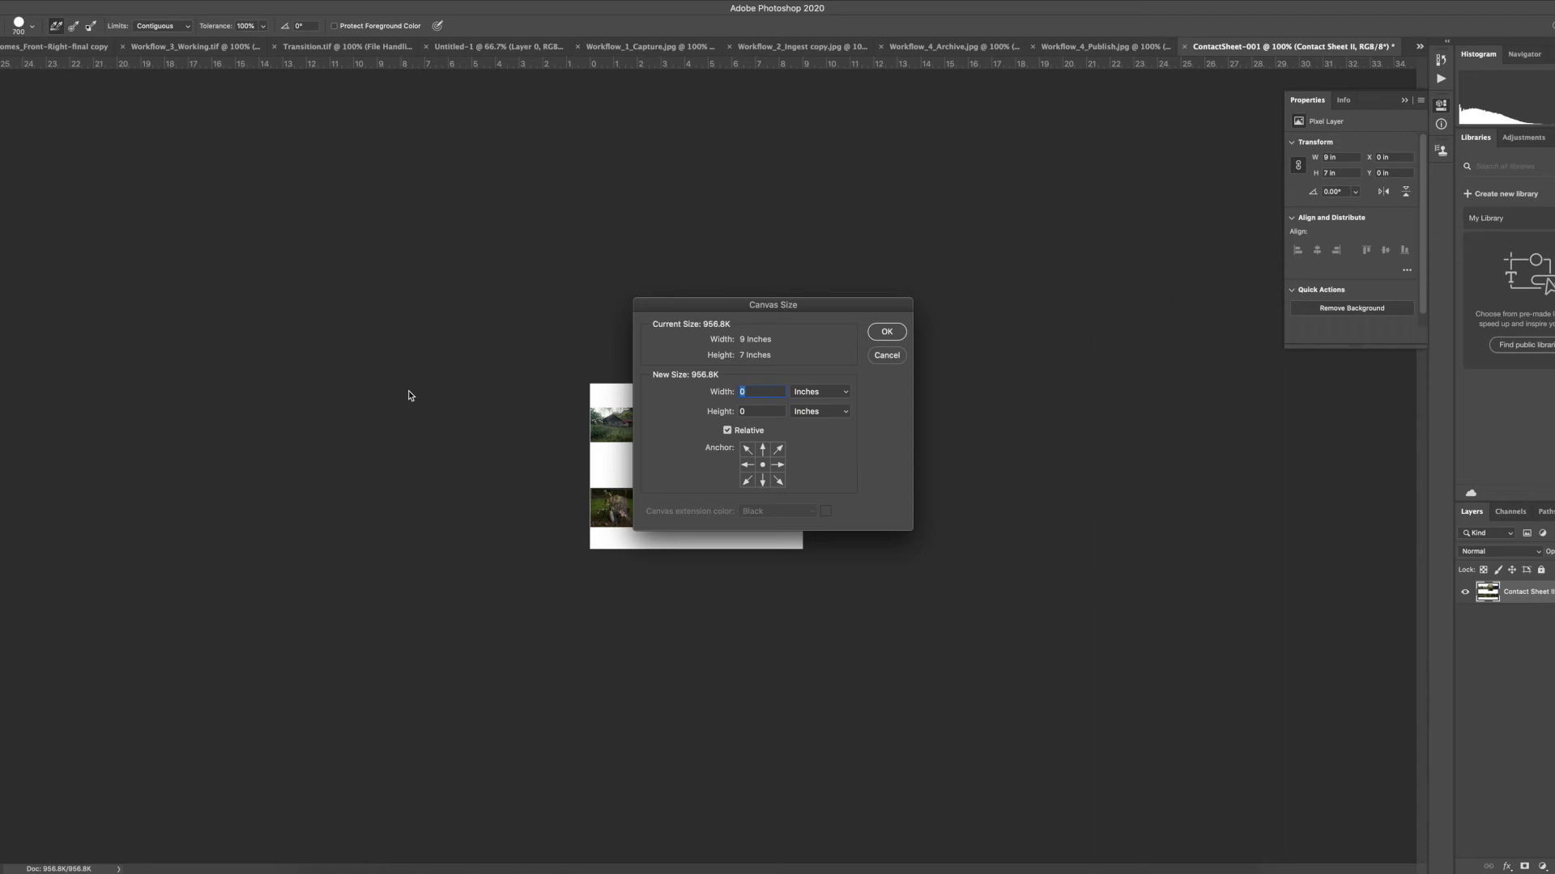
pyautogui.click(882, 356)
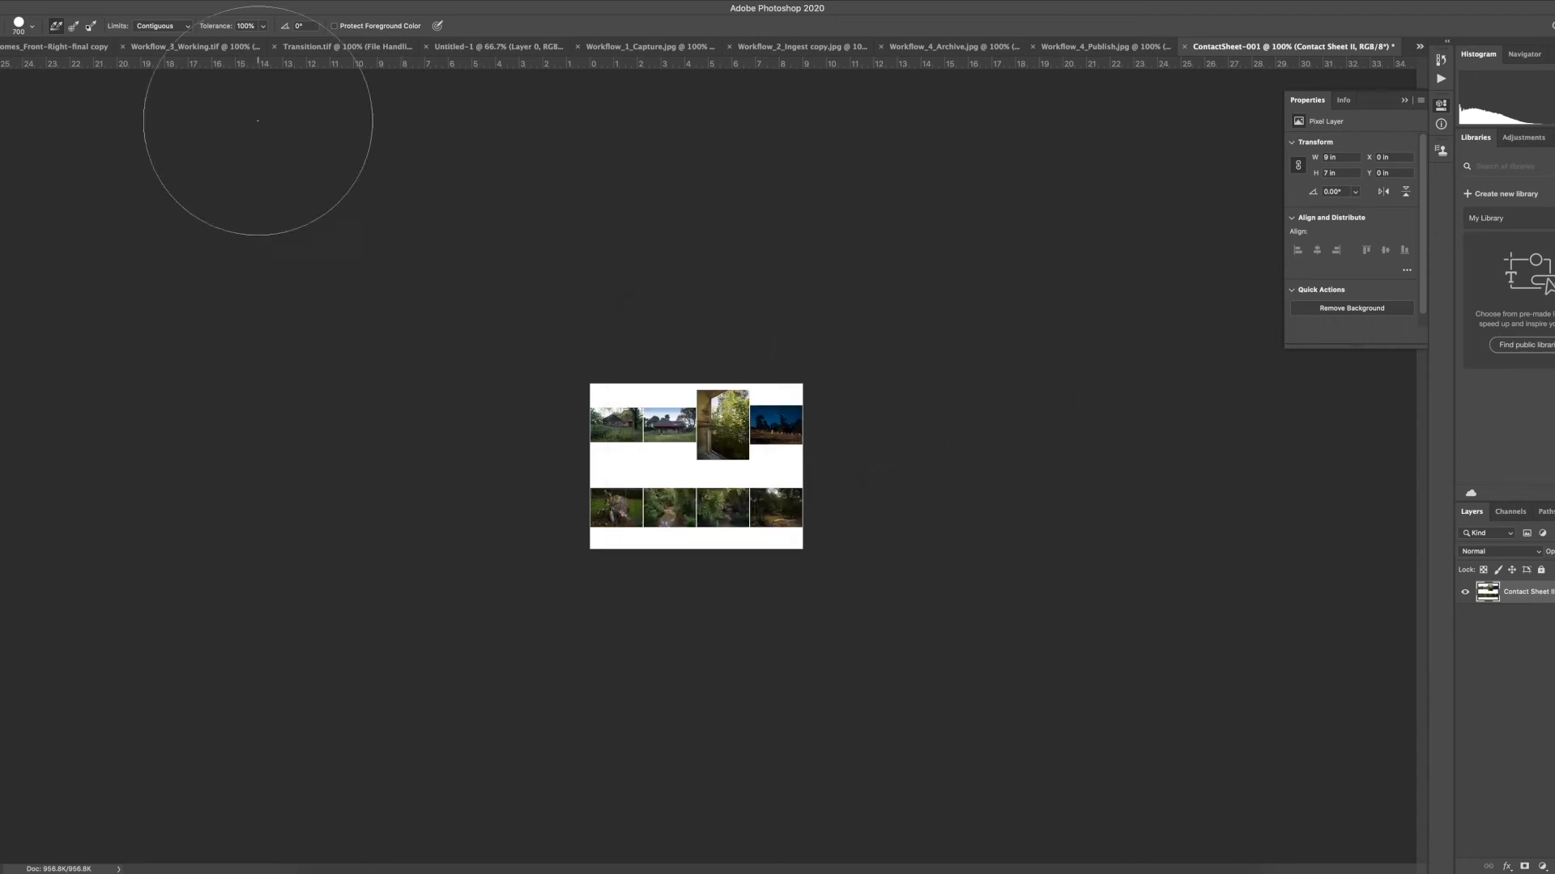
pyautogui.click(101, 3)
pyautogui.click(127, 107)
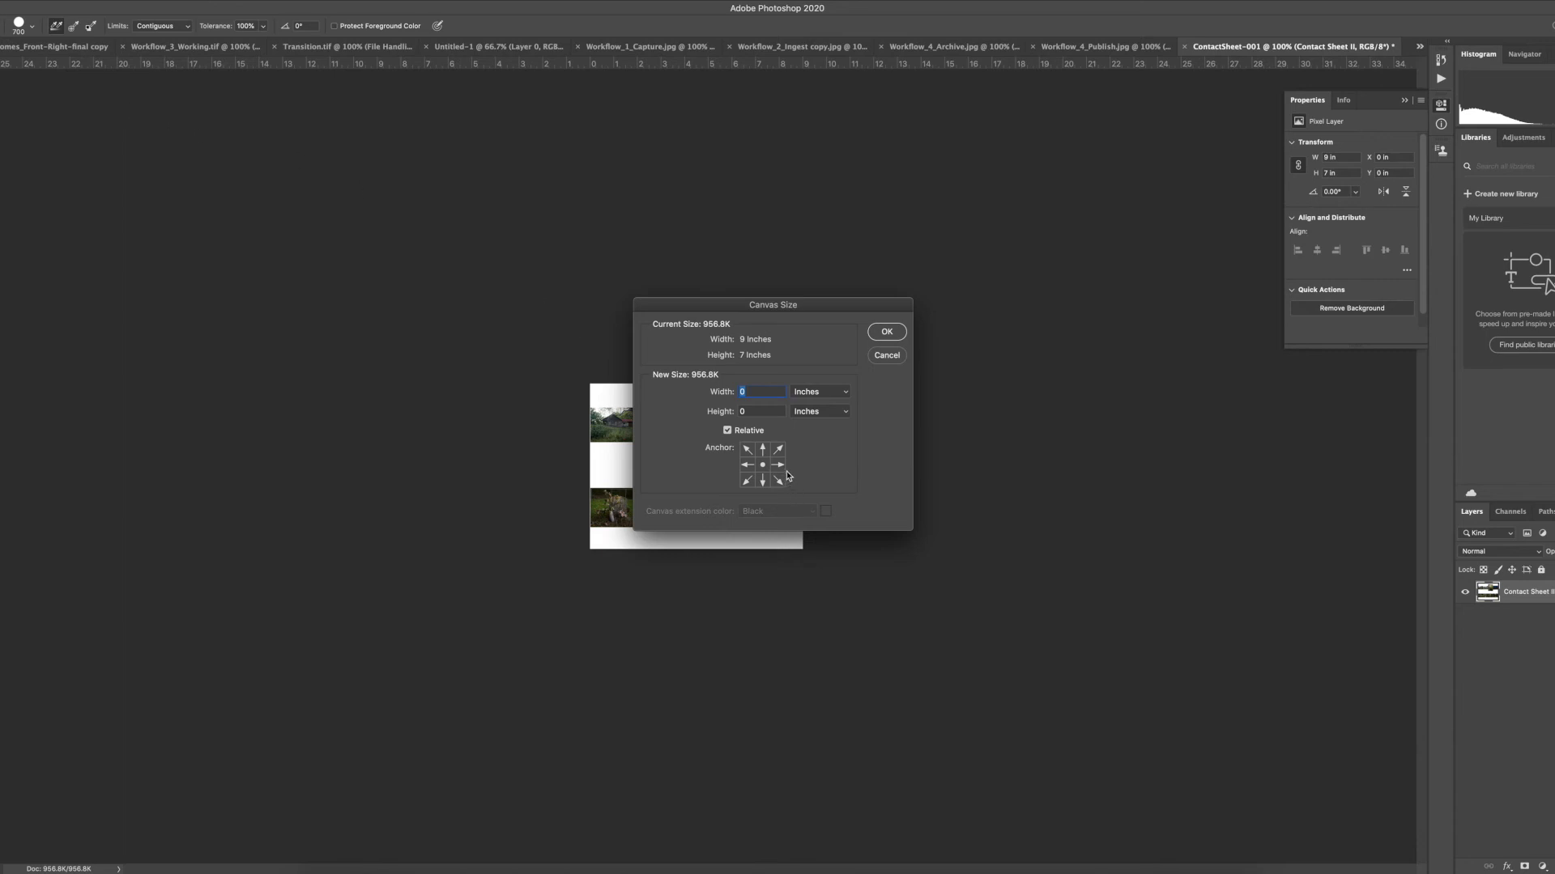
pyautogui.write('1')
pyautogui.click(744, 411)
pyautogui.write('1')
pyautogui.click(887, 332)
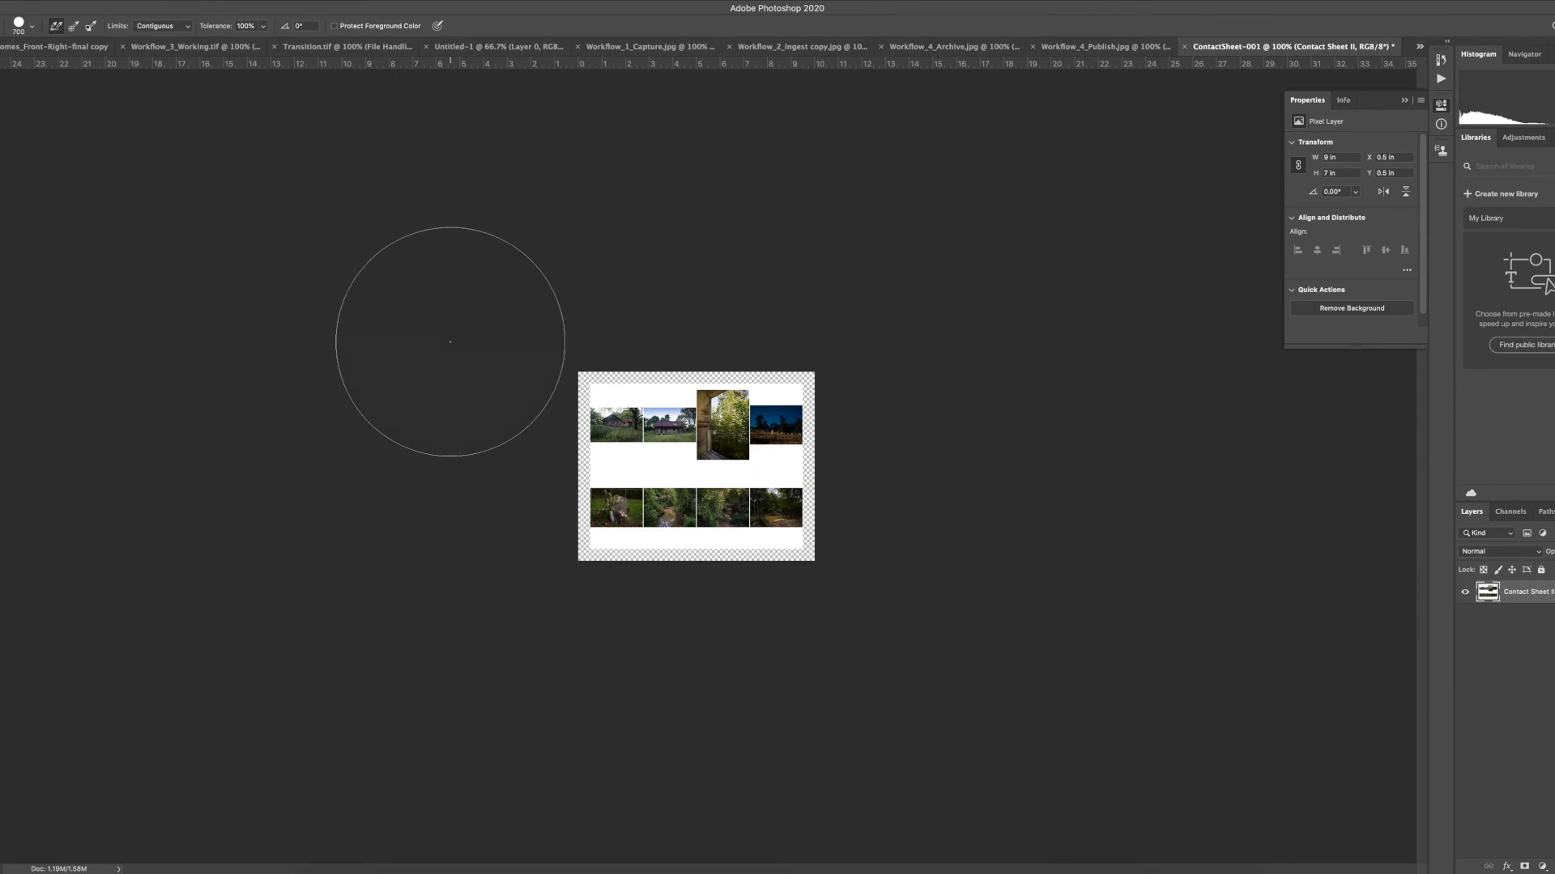
# Start saving the contact sheet on the computer in JPEG format under the name Grid_01.
pyautogui.press('super+s')
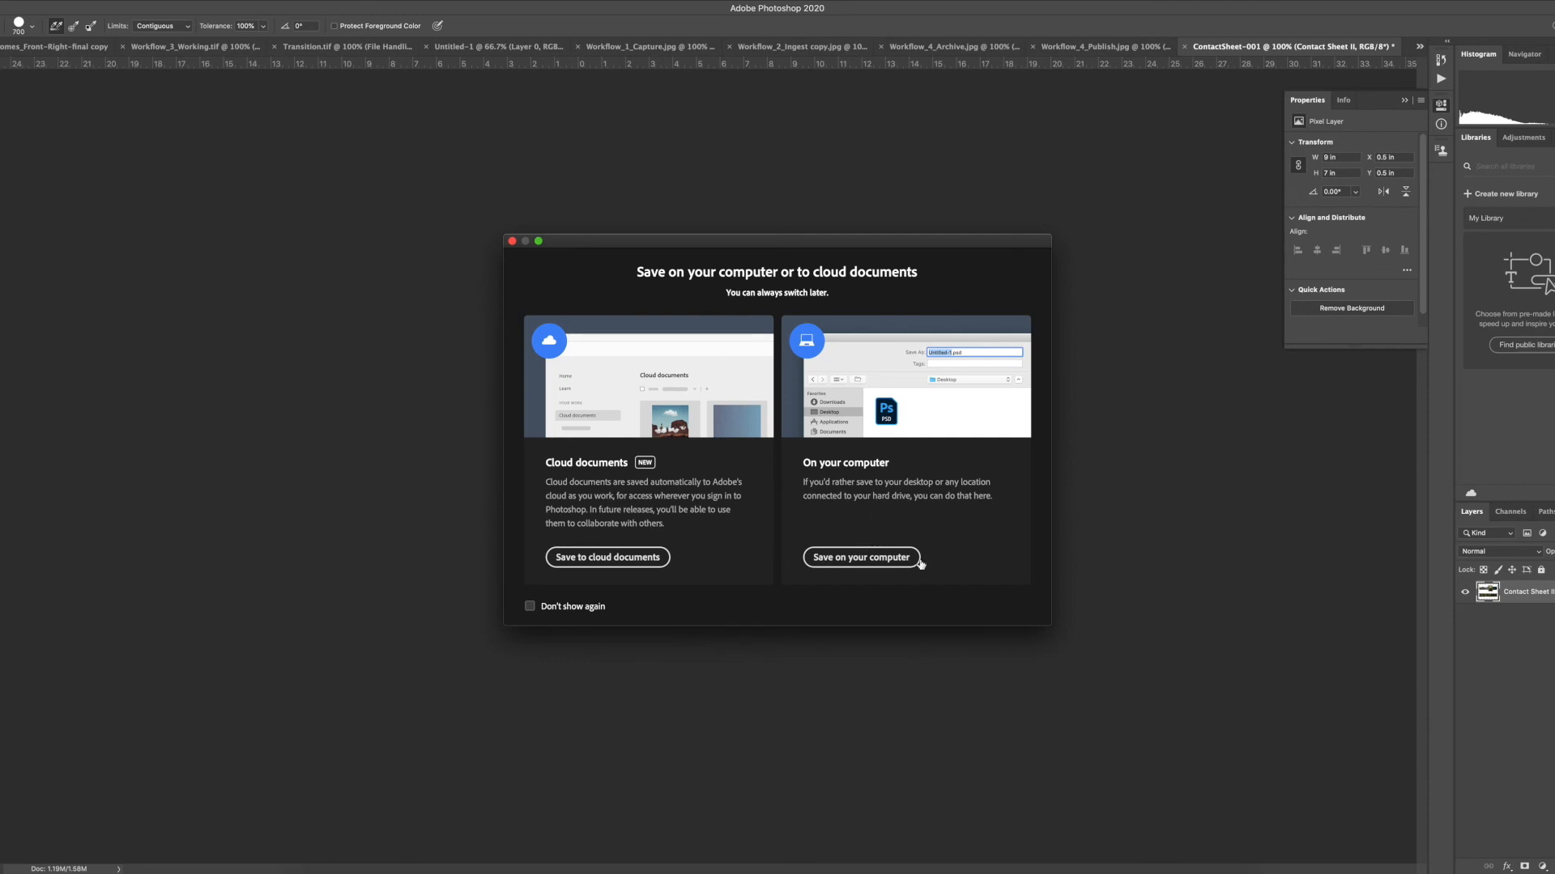
pyautogui.click(873, 557)
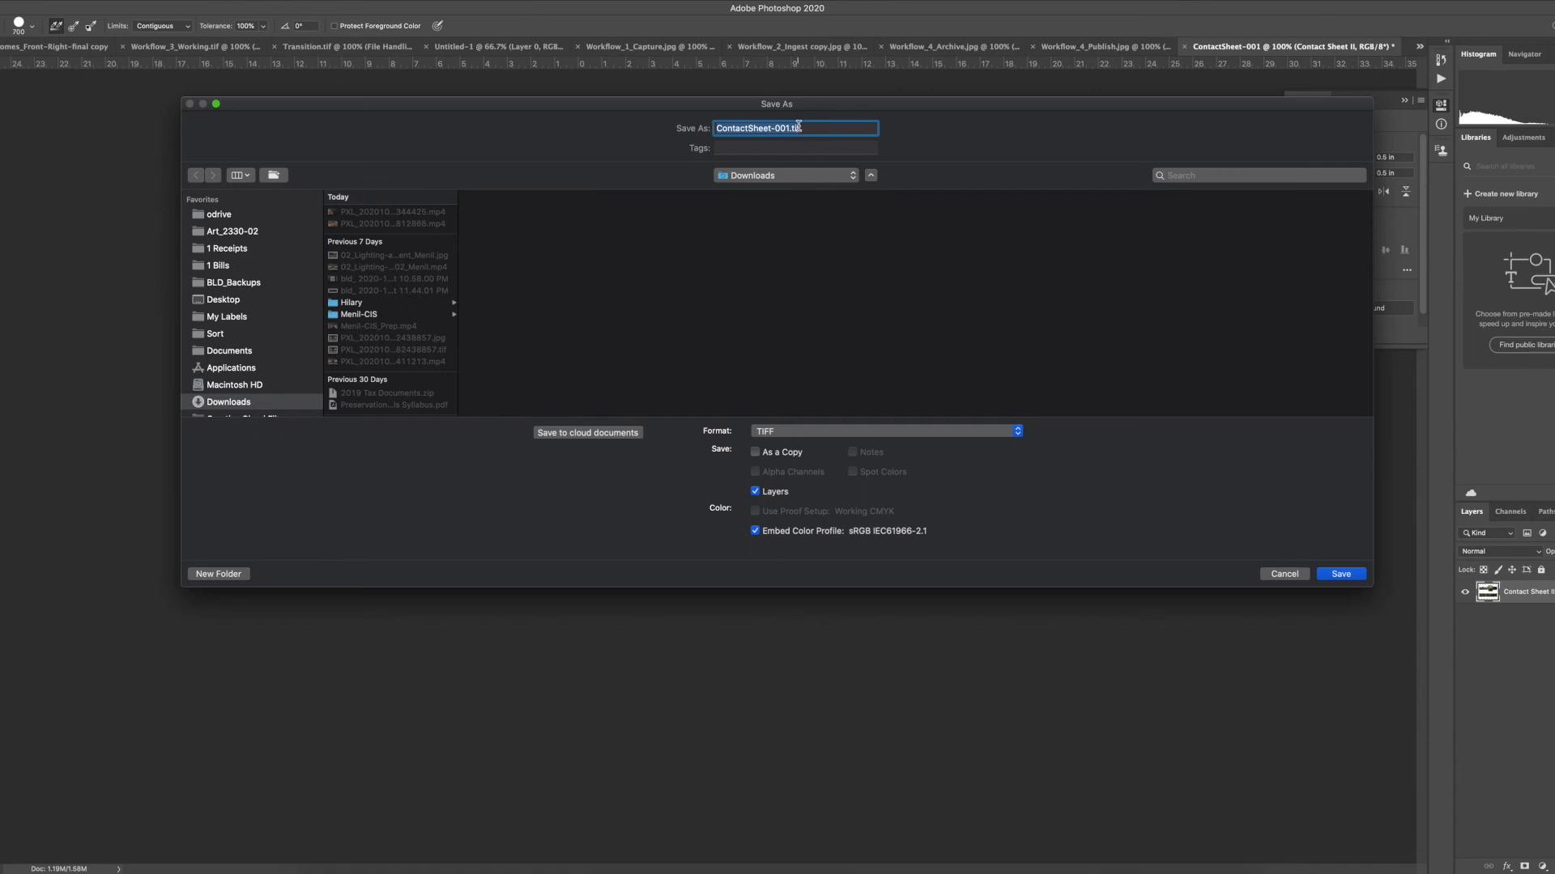
pyautogui.click(825, 433)
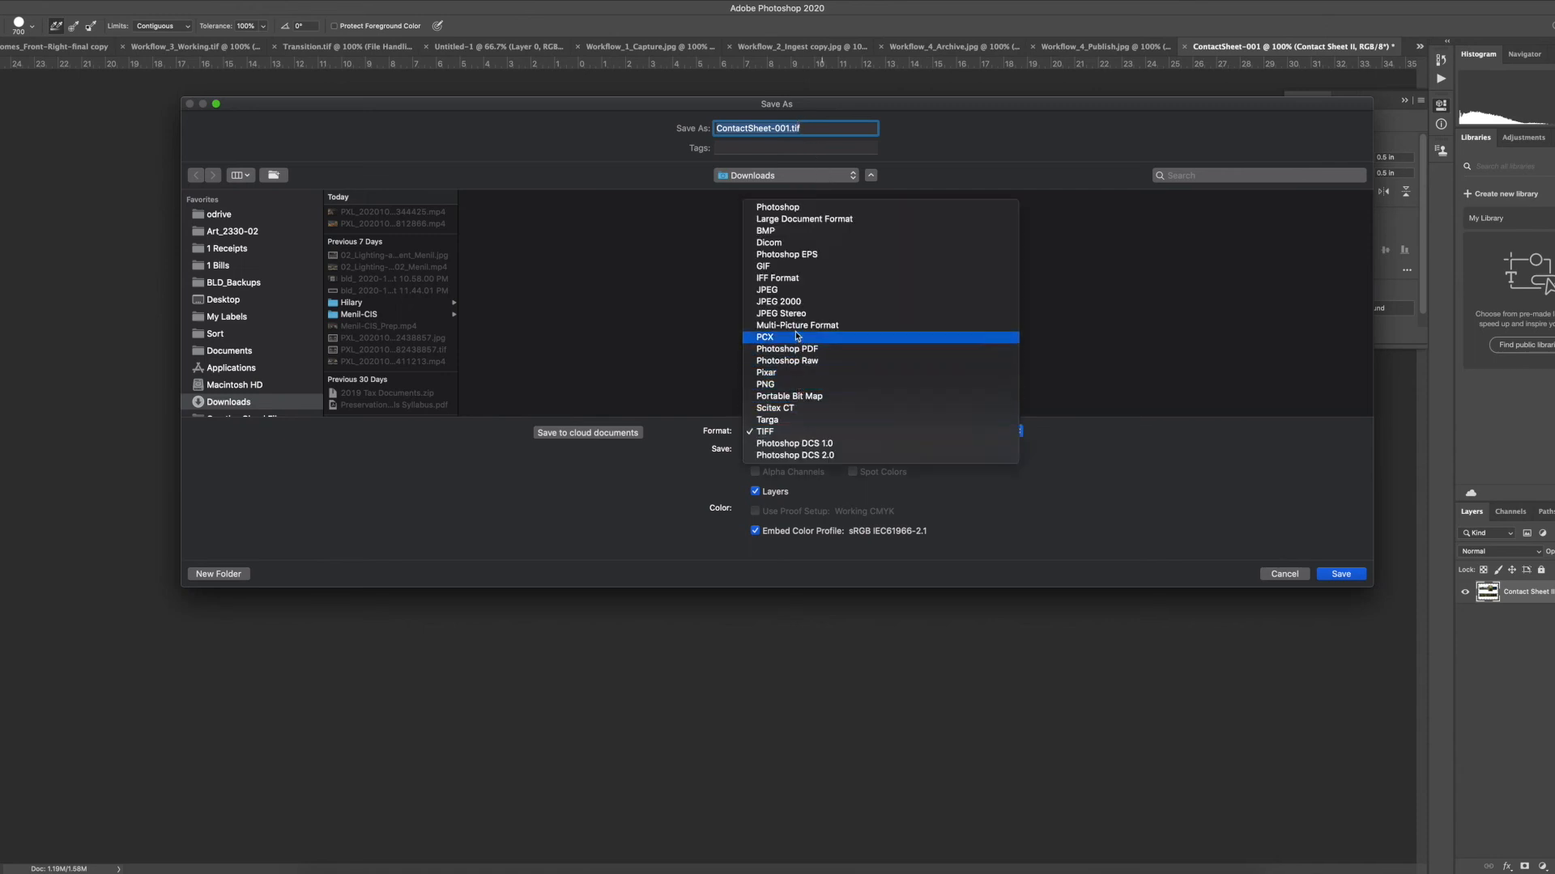
pyautogui.click(793, 291)
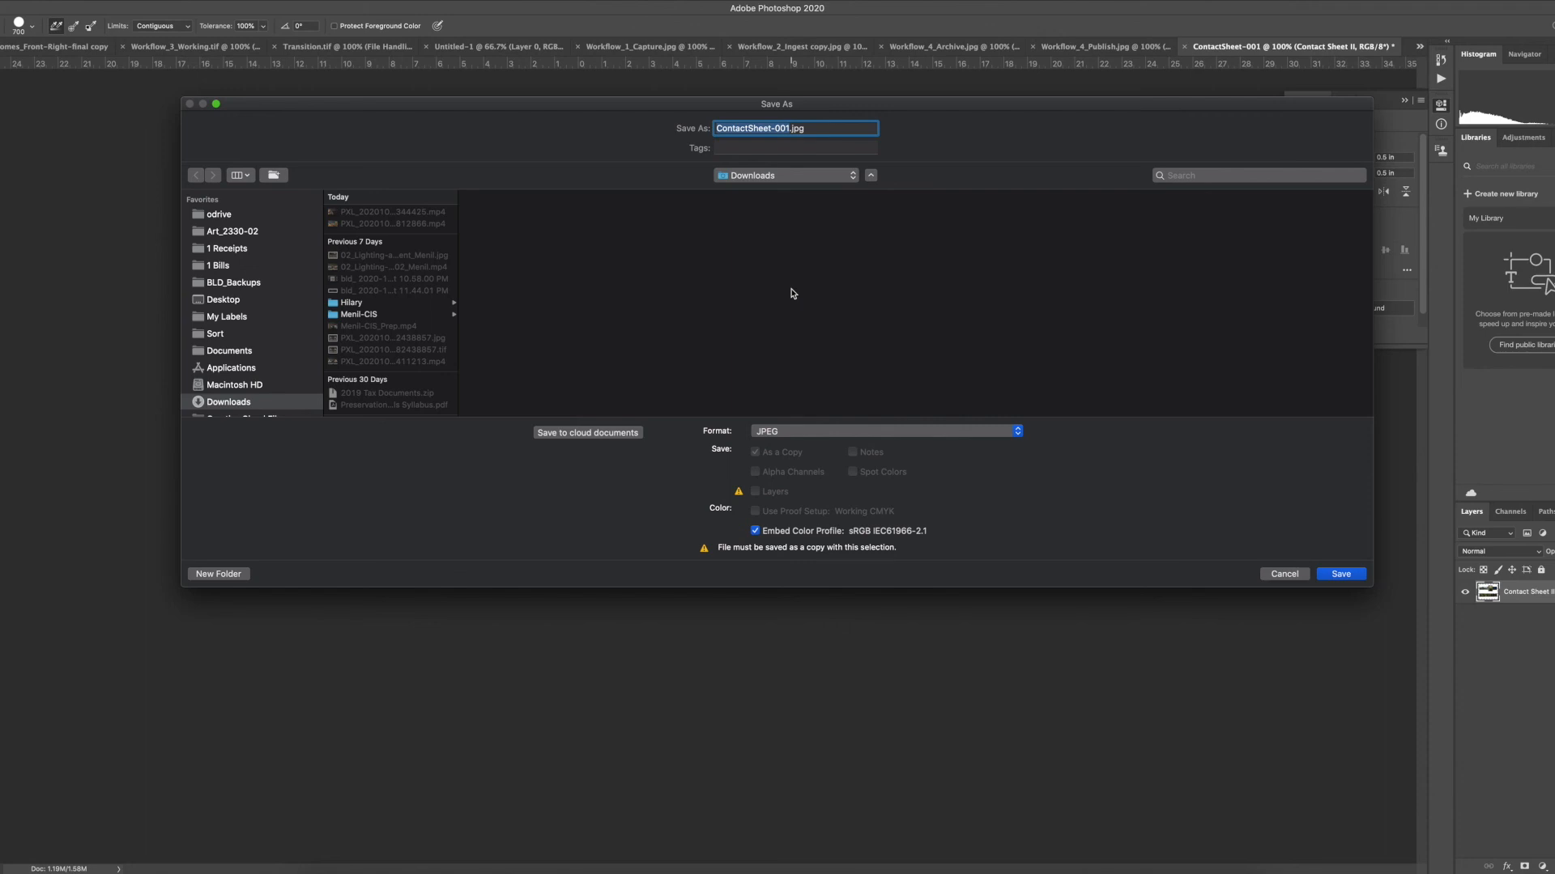
pyautogui.write('Grid_01')
# Choose the Grid_01 folder as the destination and save the JPEG at Maximum quality, 12.
pyautogui.click(812, 181)
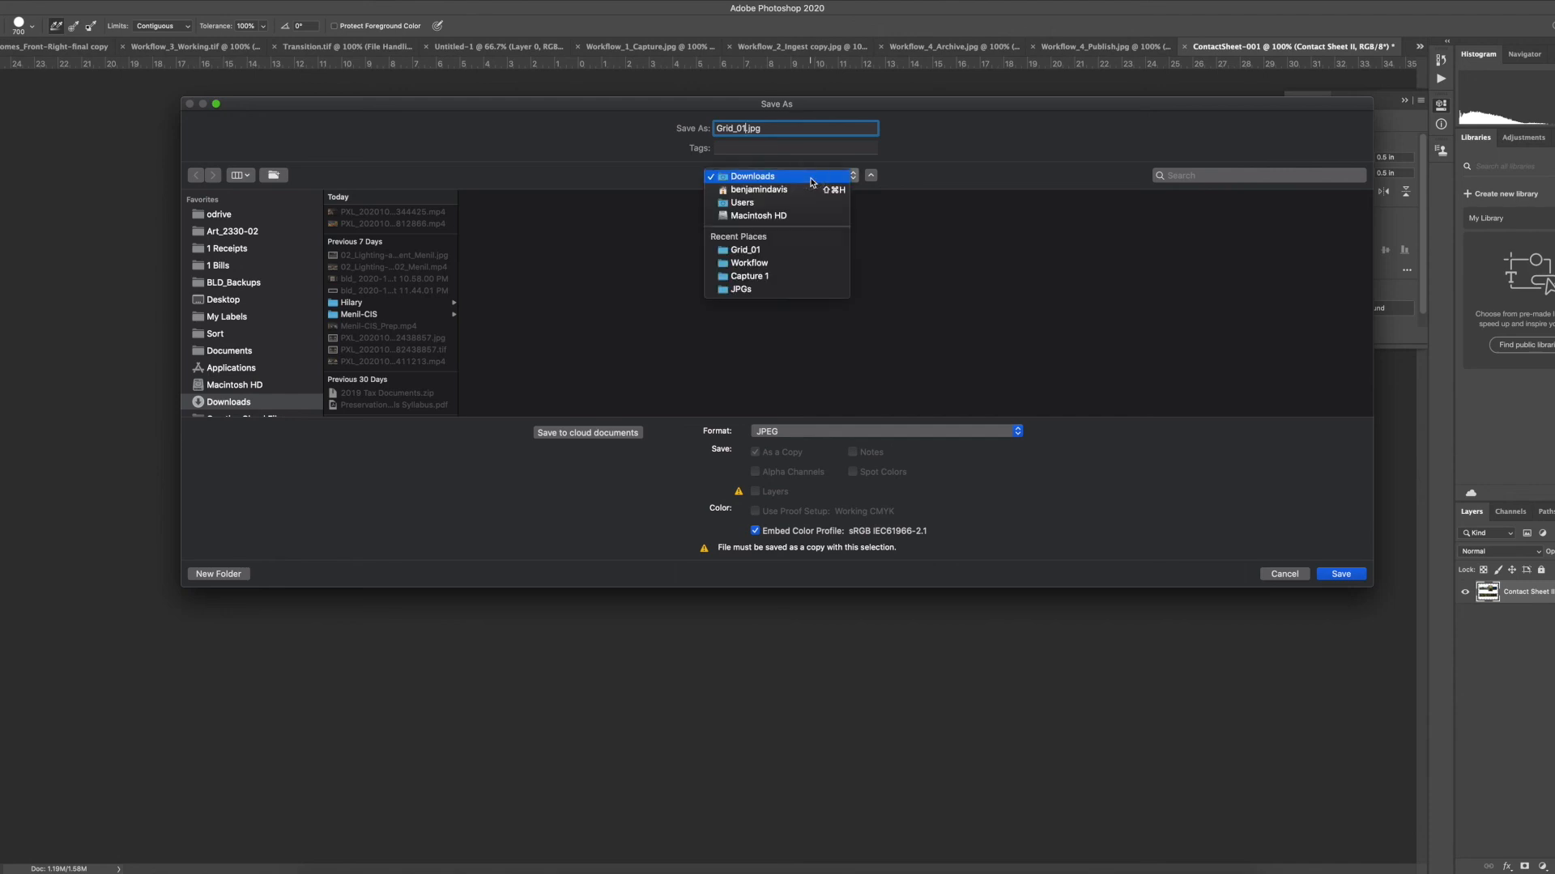
pyautogui.click(745, 251)
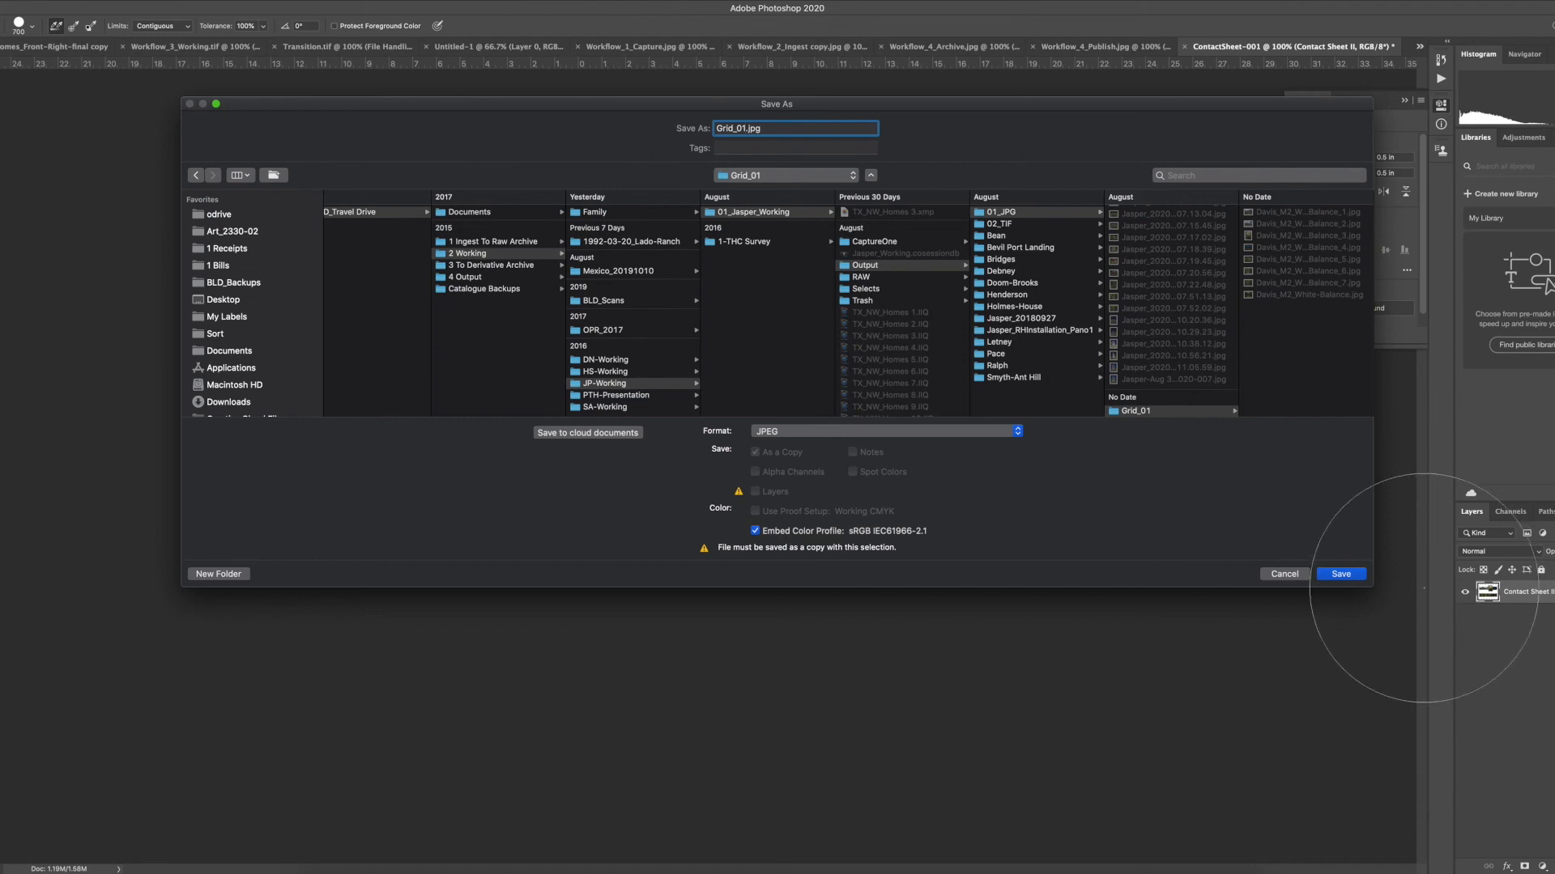
pyautogui.click(1344, 575)
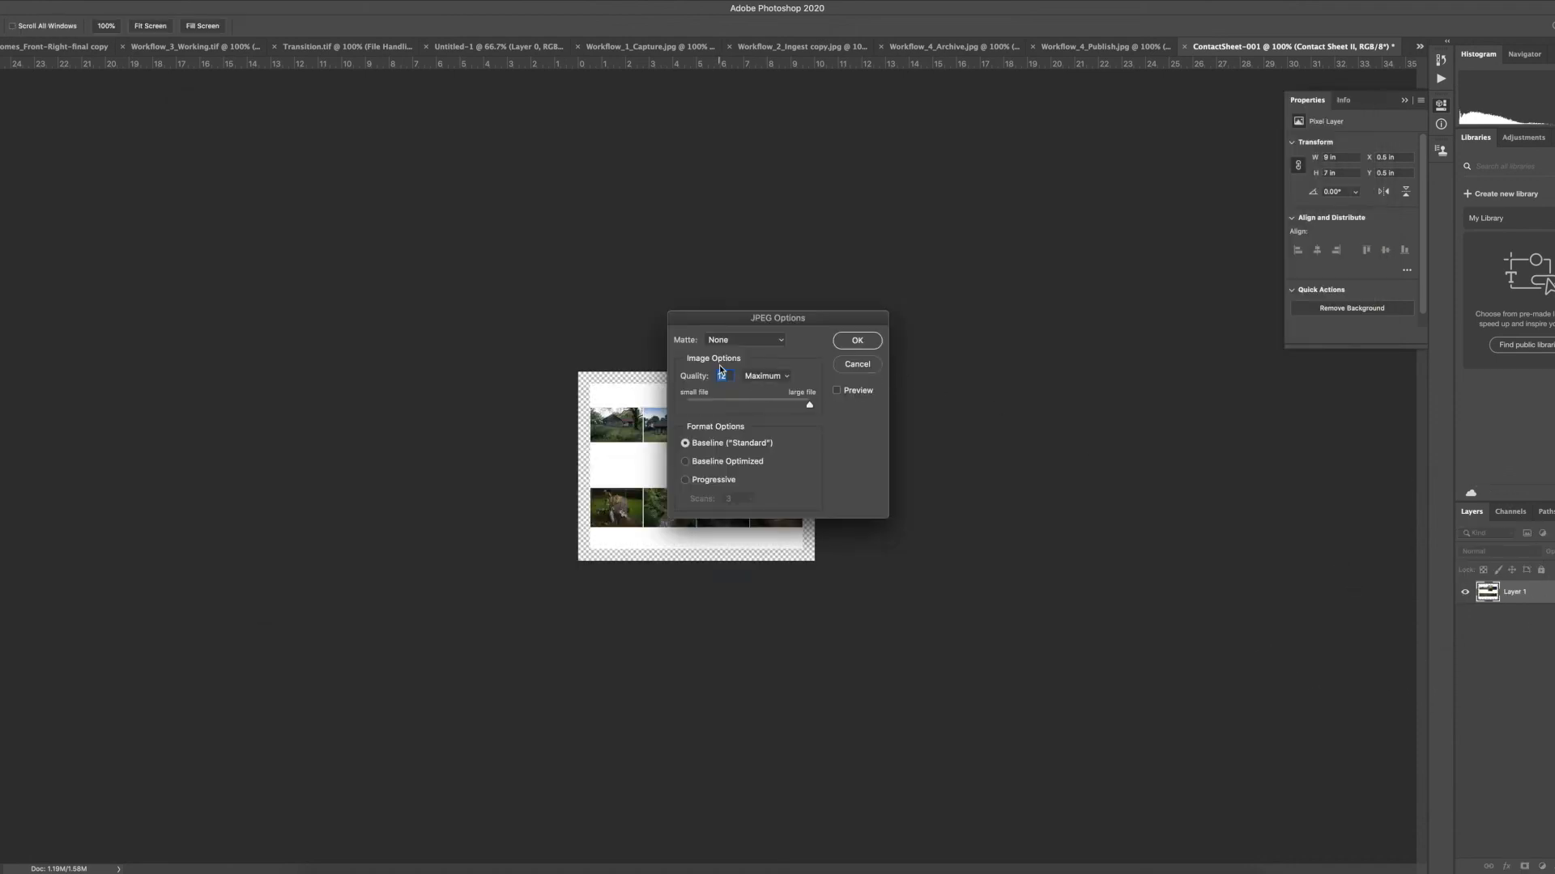
pyautogui.moveTo(809, 405)
pyautogui.mouseDown()
pyautogui.moveTo(791, 406)
pyautogui.moveTo(830, 406)
pyautogui.mouseUp()
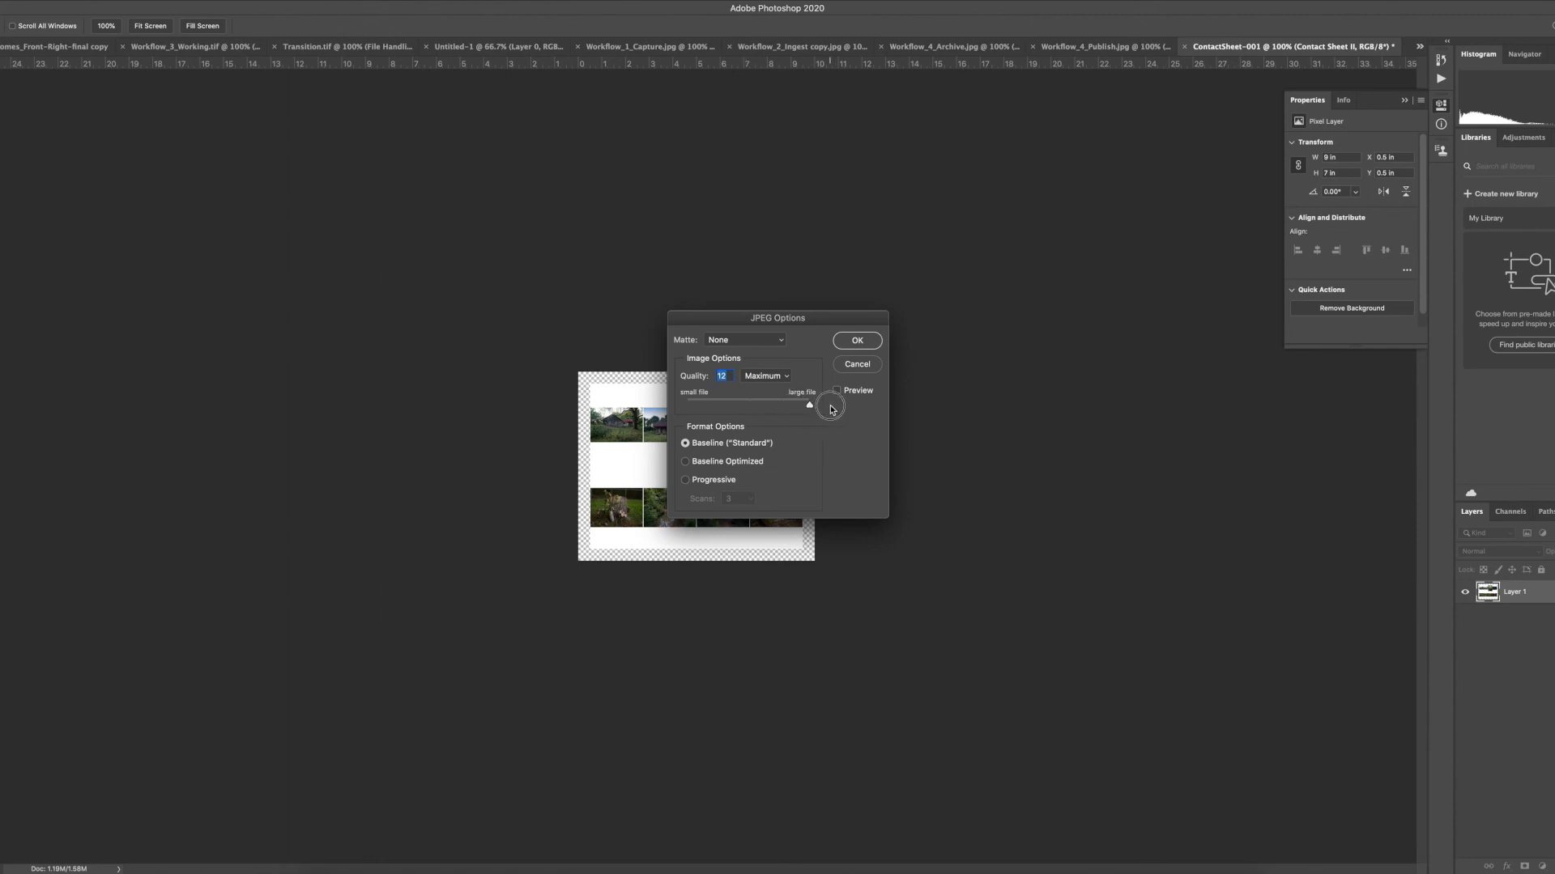
pyautogui.click(857, 340)
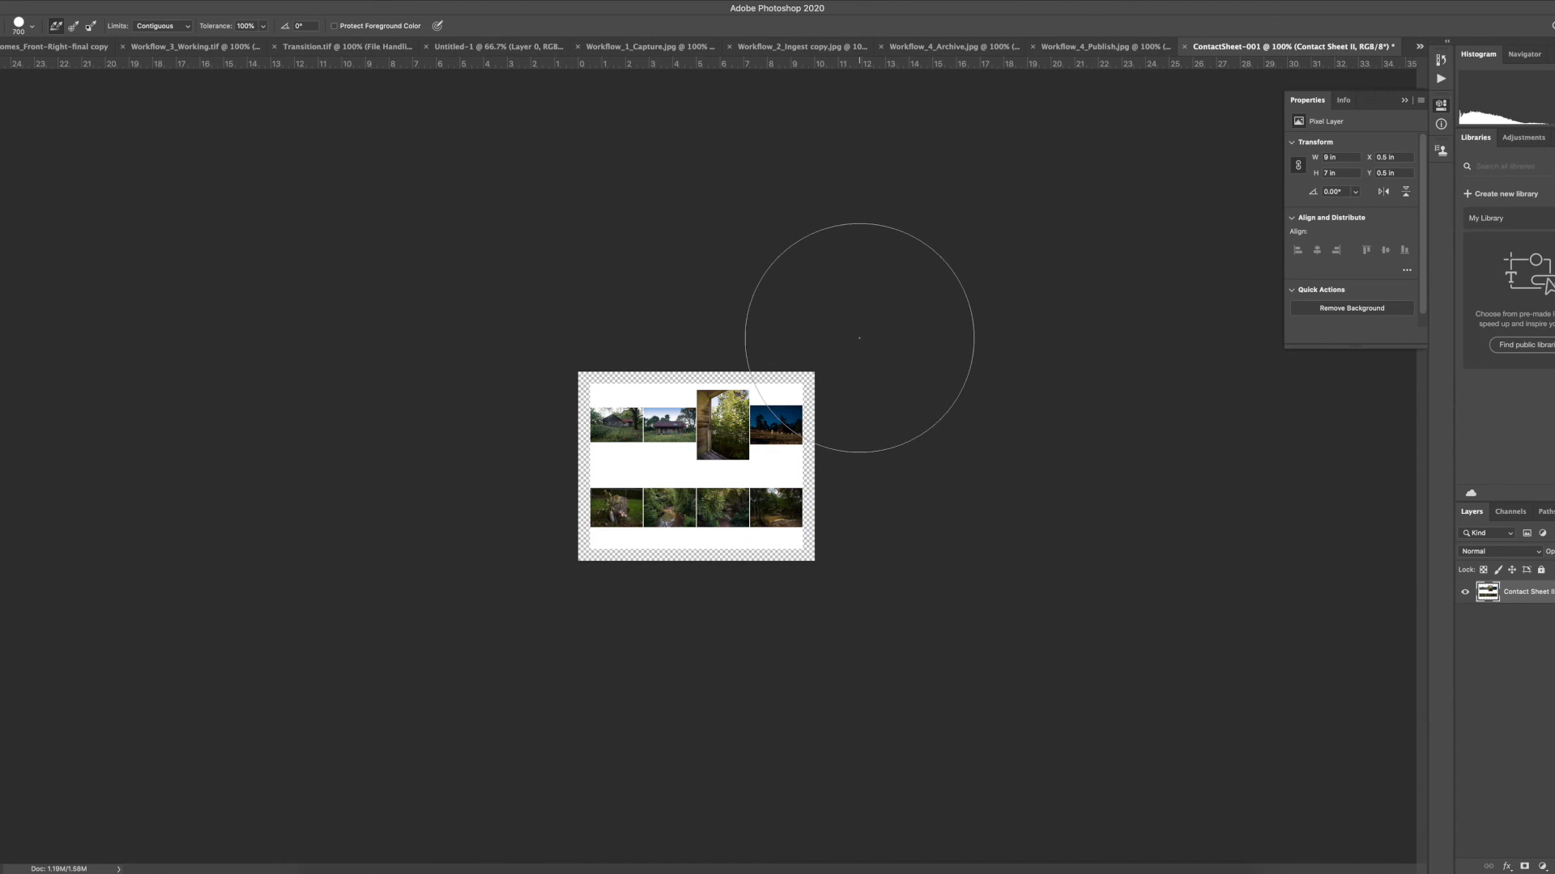
# Switch back to Adobe Bridge, showing the Grid_01 folder.
pyautogui.press('super+Tab')
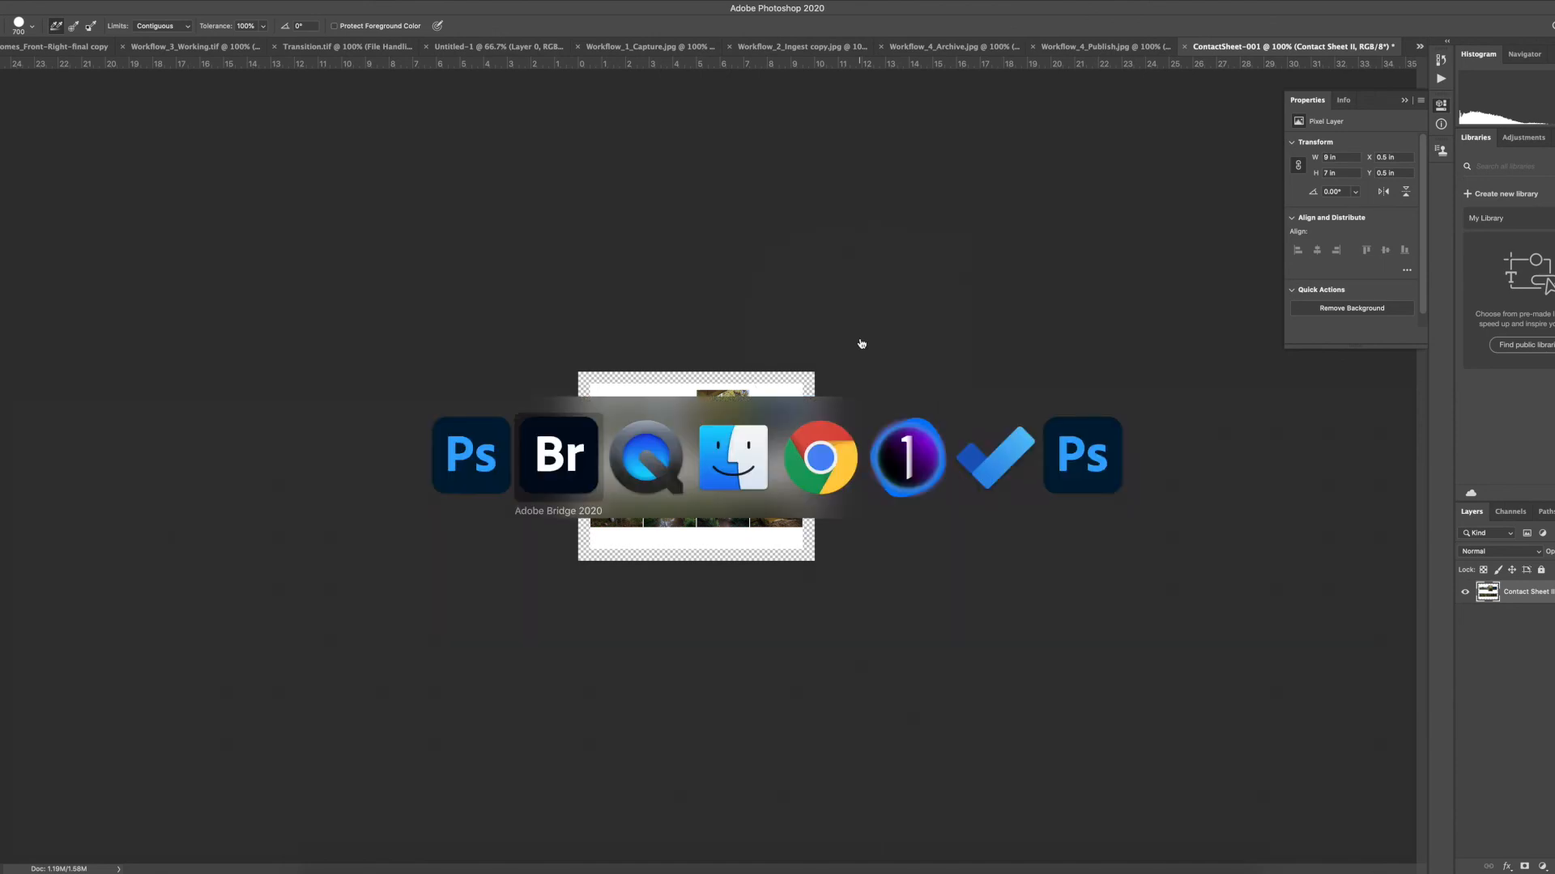
pyautogui.press('super+Tab')
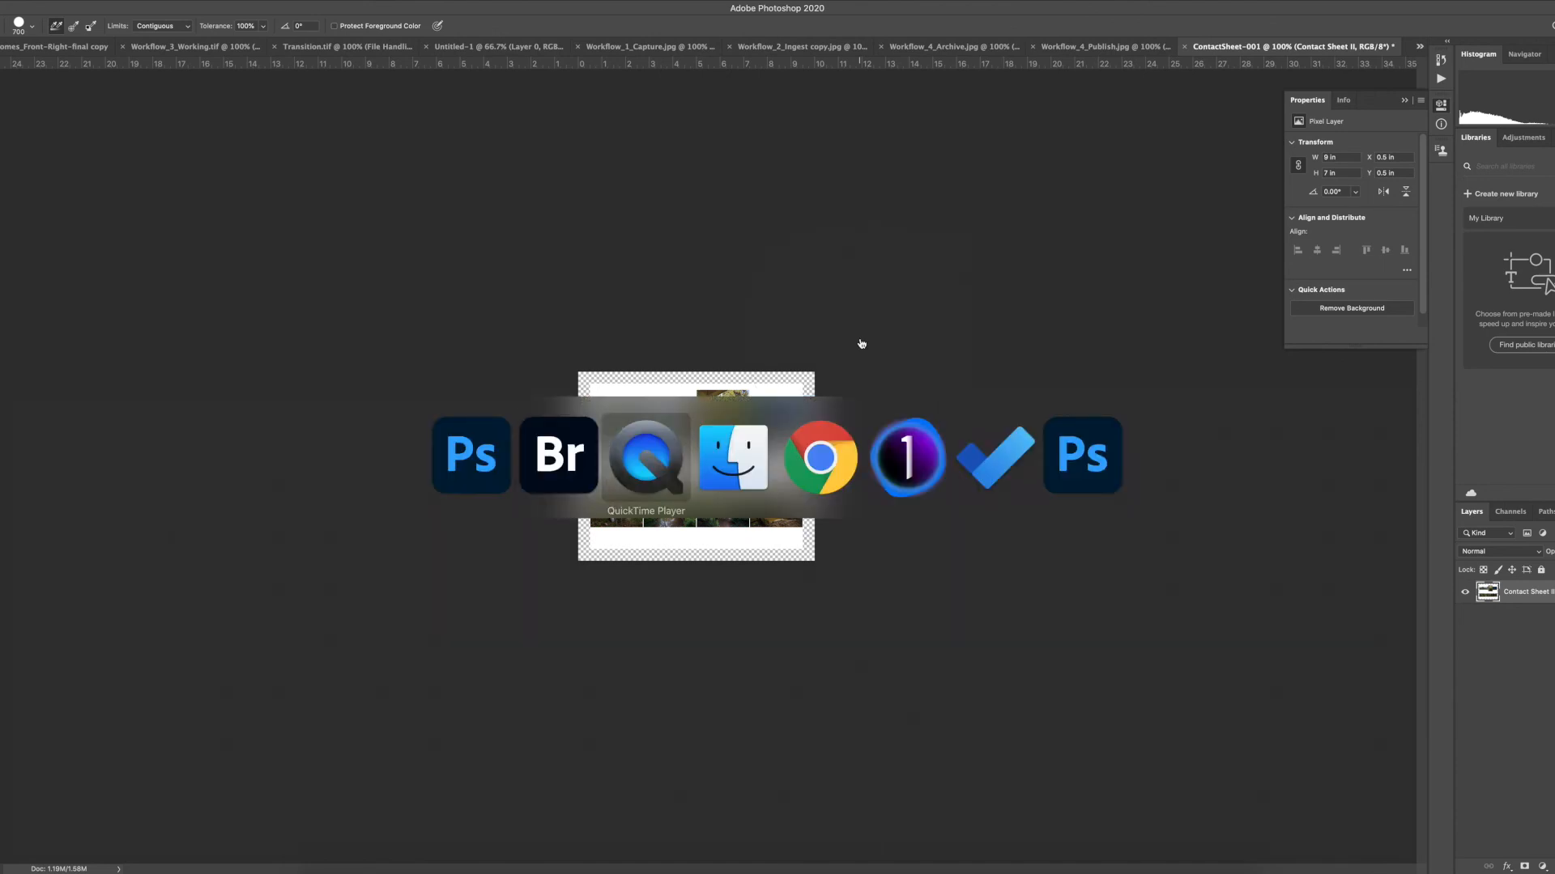
pyautogui.press('super+Tab')
pyautogui.press('super+Tab')
pyautogui.press('super+Tab')
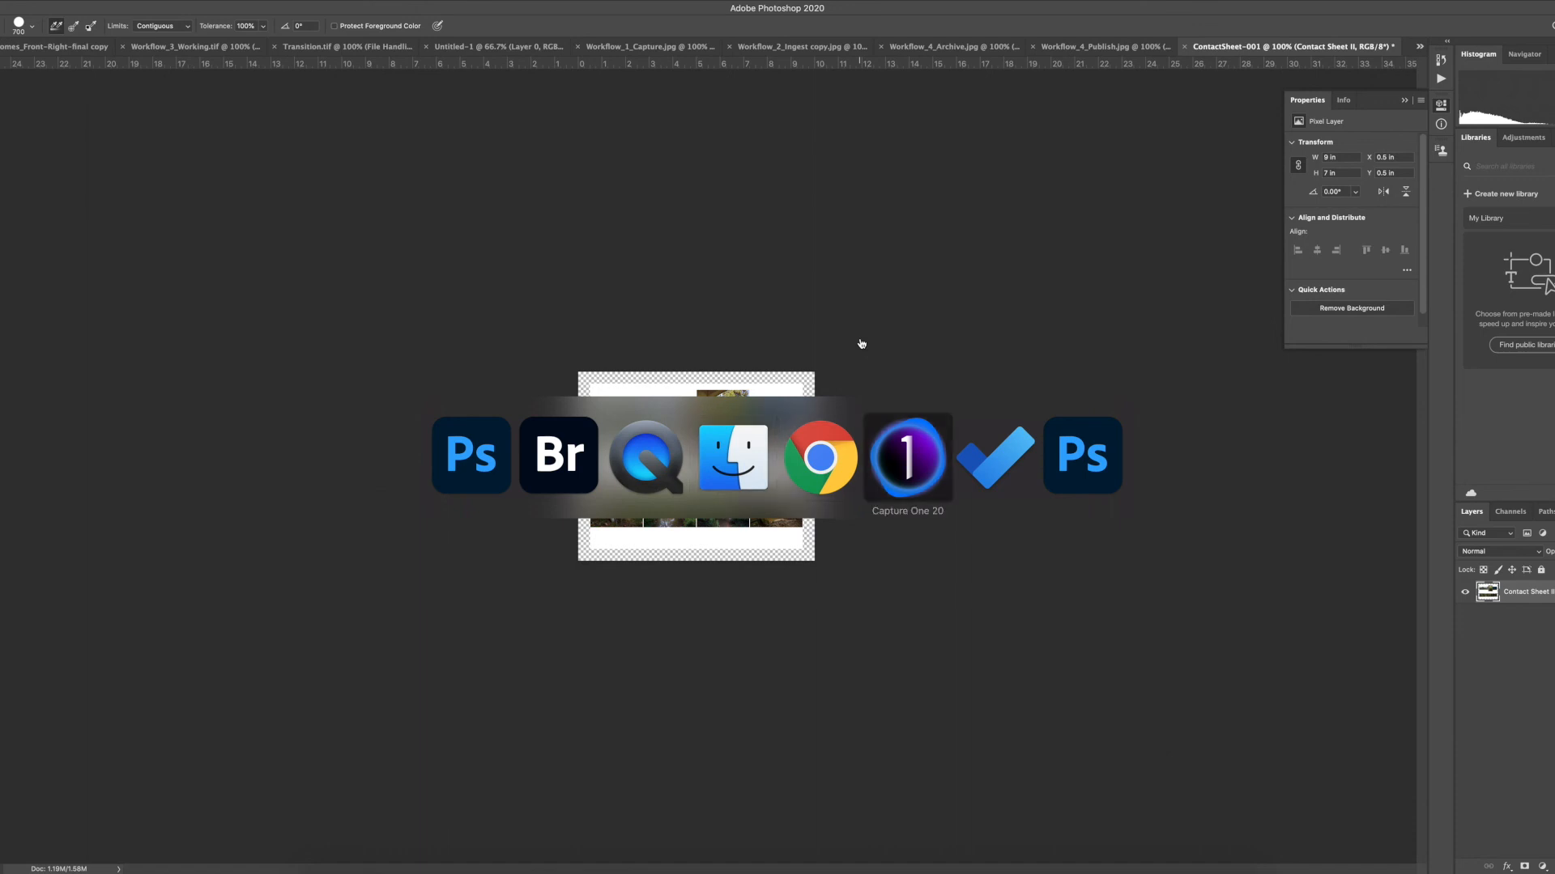
pyautogui.press('super+Tab')
pyautogui.press('super+Tab')
pyautogui.press('super+Tab')
pyautogui.press('super+Tab')
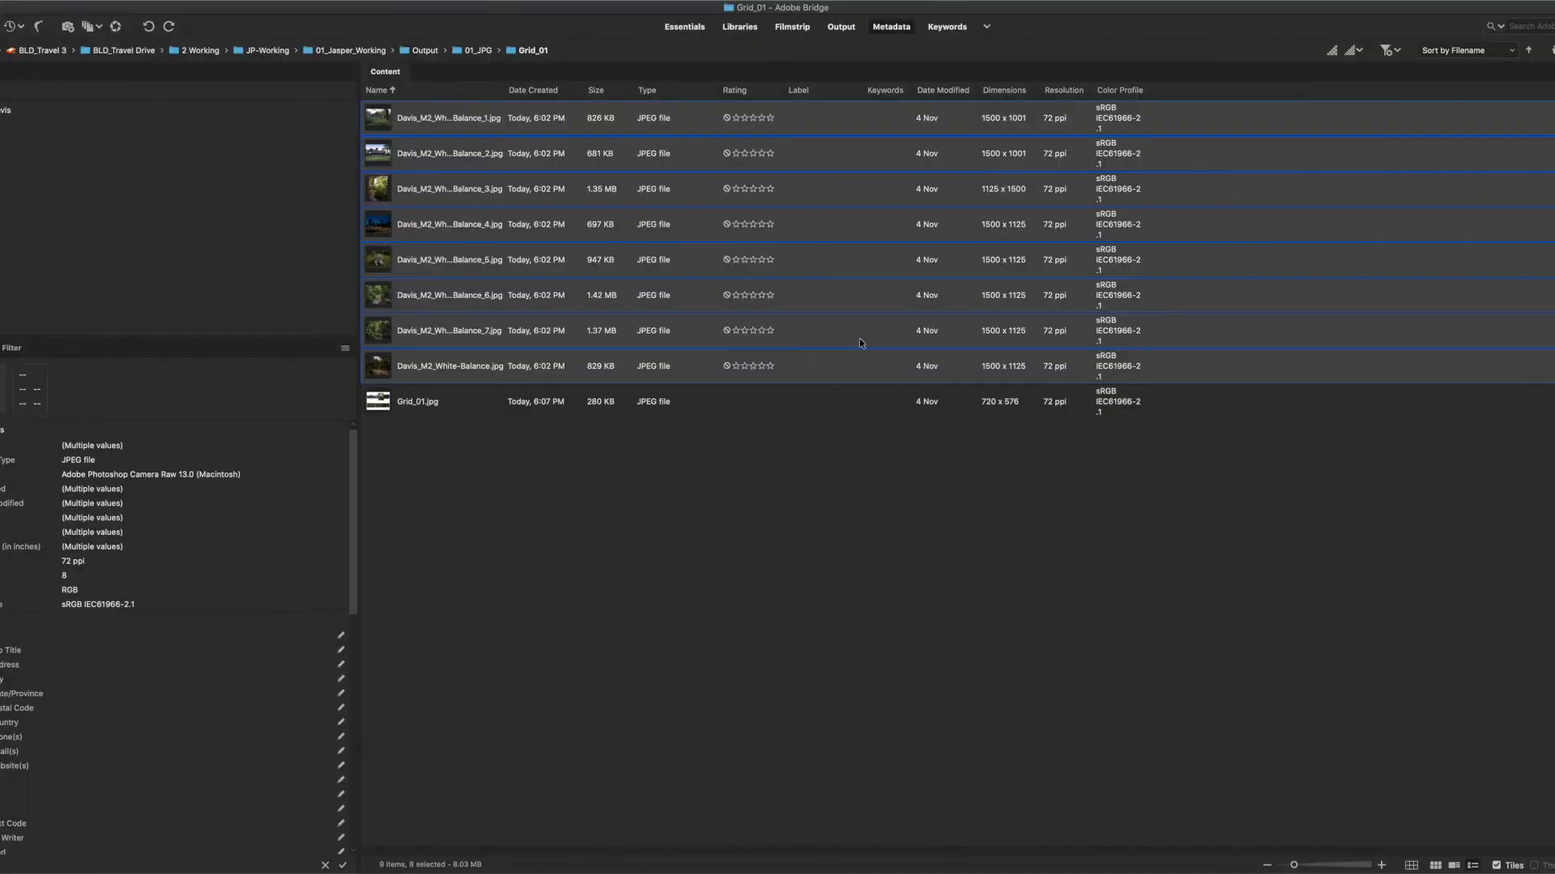
# Preview Grid_01.jpg at full screen and return to the folder listing.
pyautogui.click(880, 459)
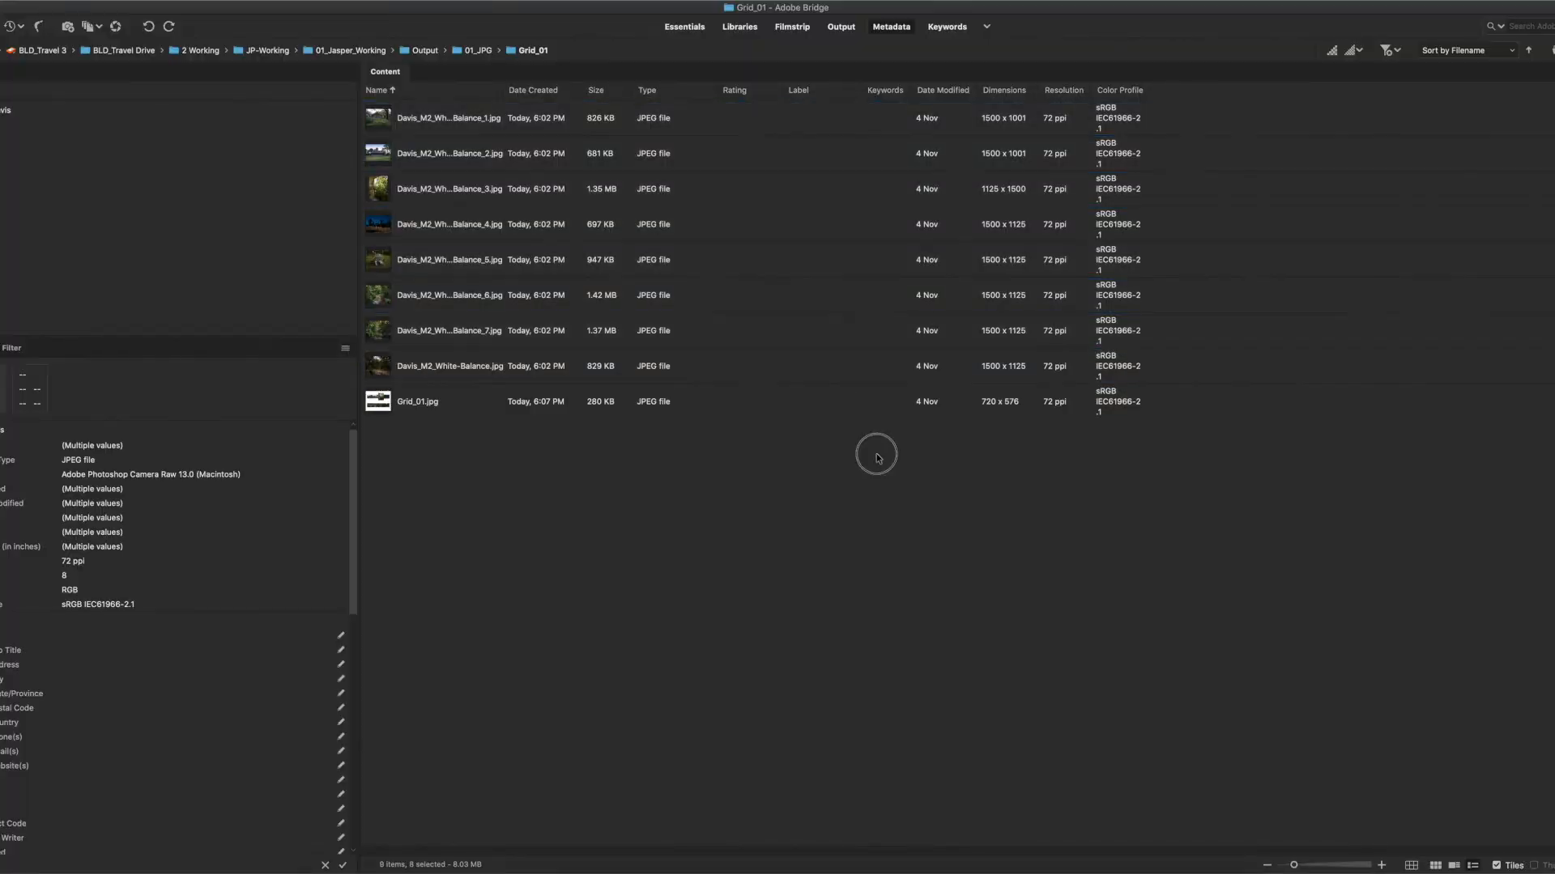
pyautogui.moveTo(473, 373); pyautogui.dragTo(482, 113)
pyautogui.click(521, 508)
pyautogui.click(459, 401)
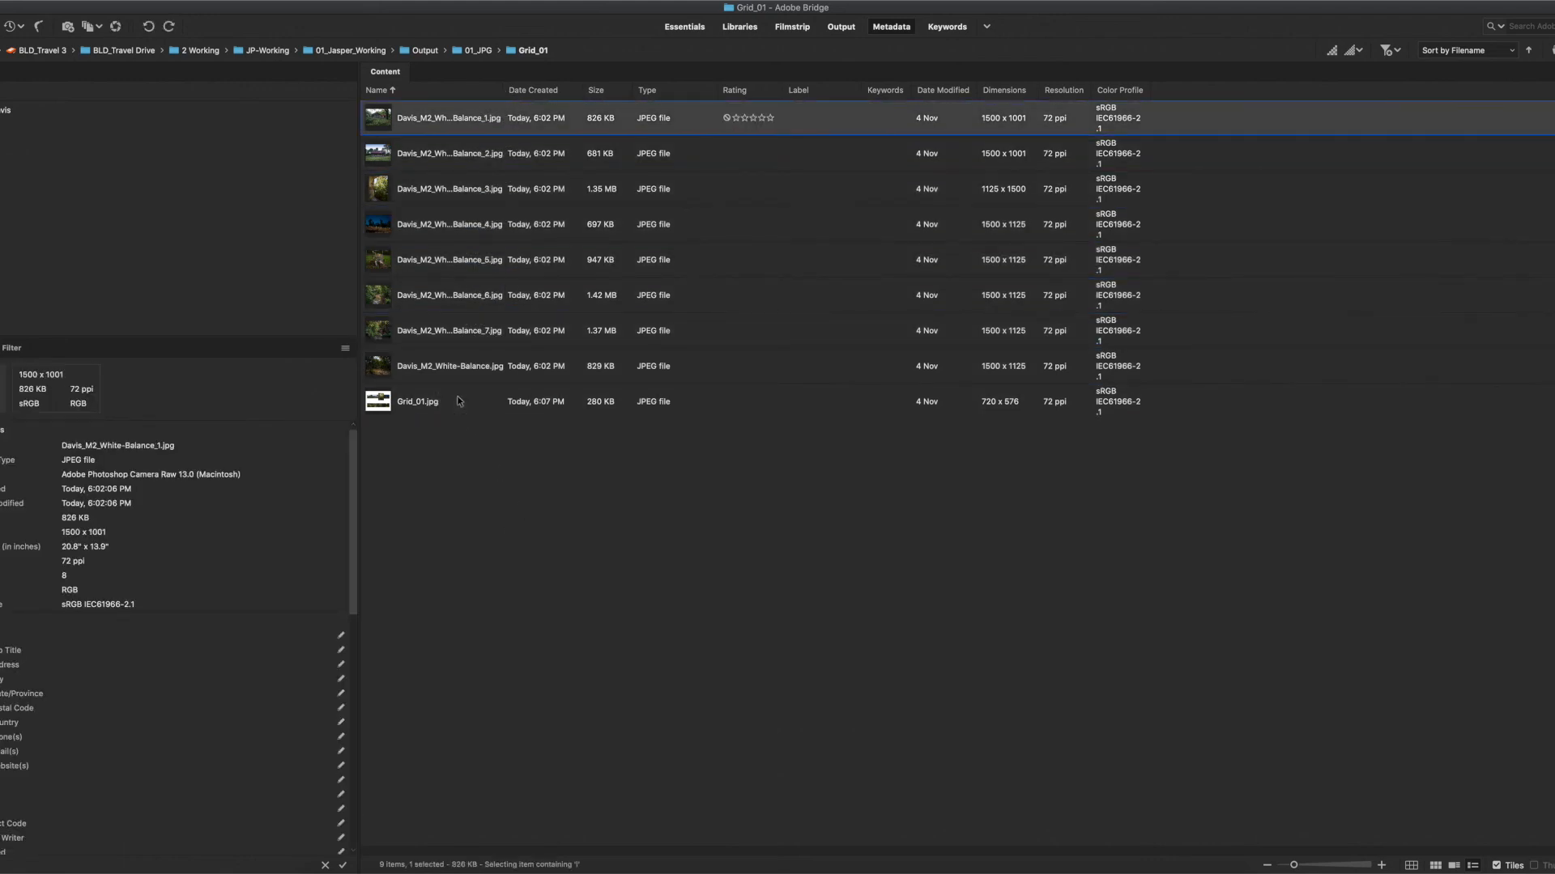
pyautogui.click(432, 403)
pyautogui.press('space')
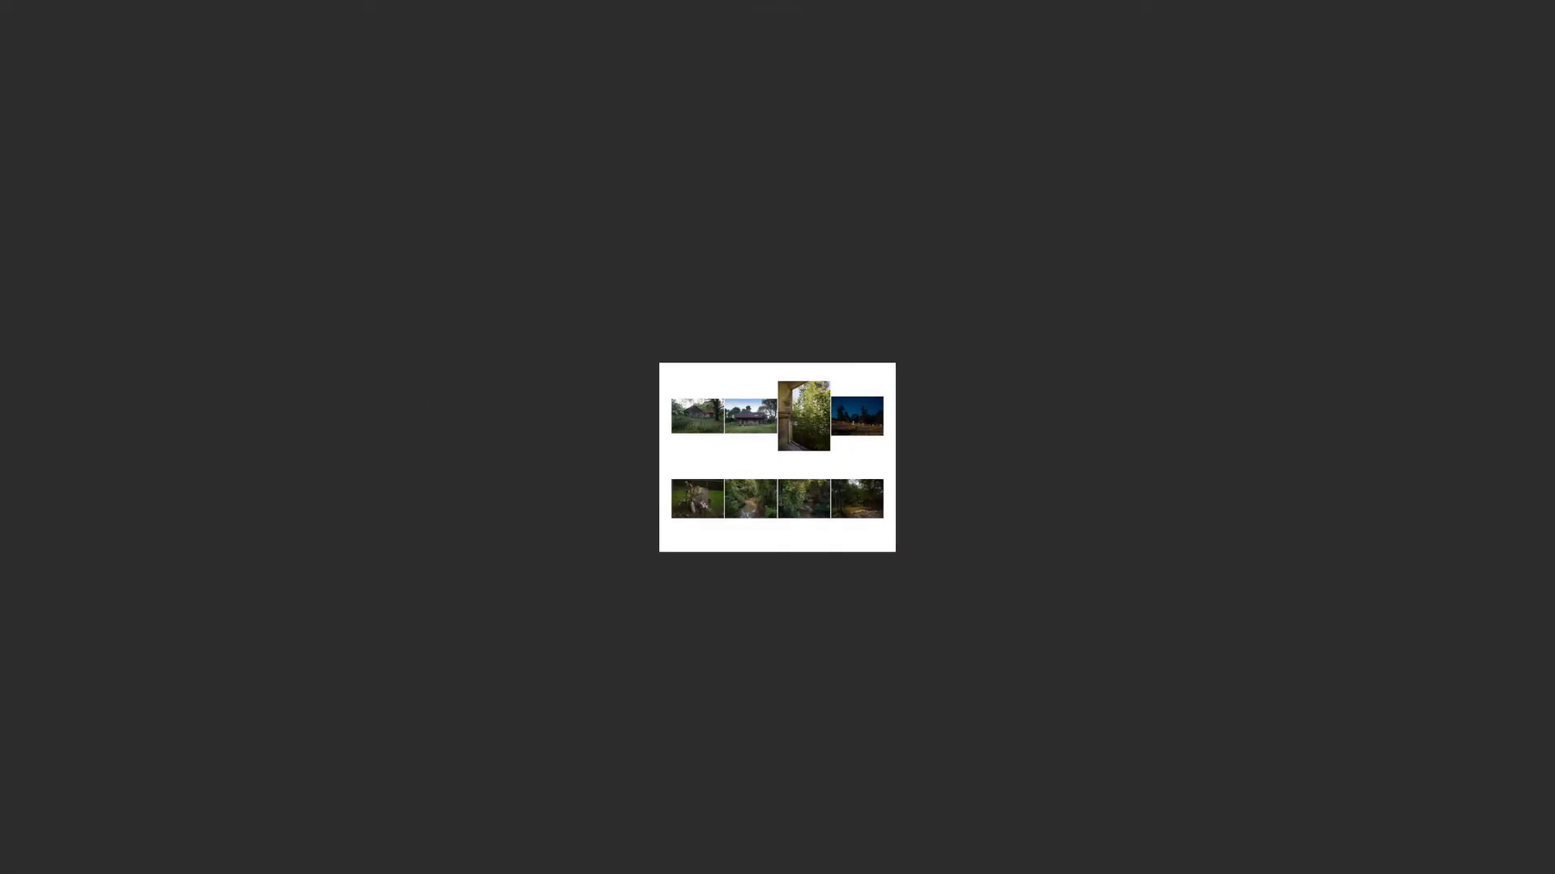
pyautogui.press('space')
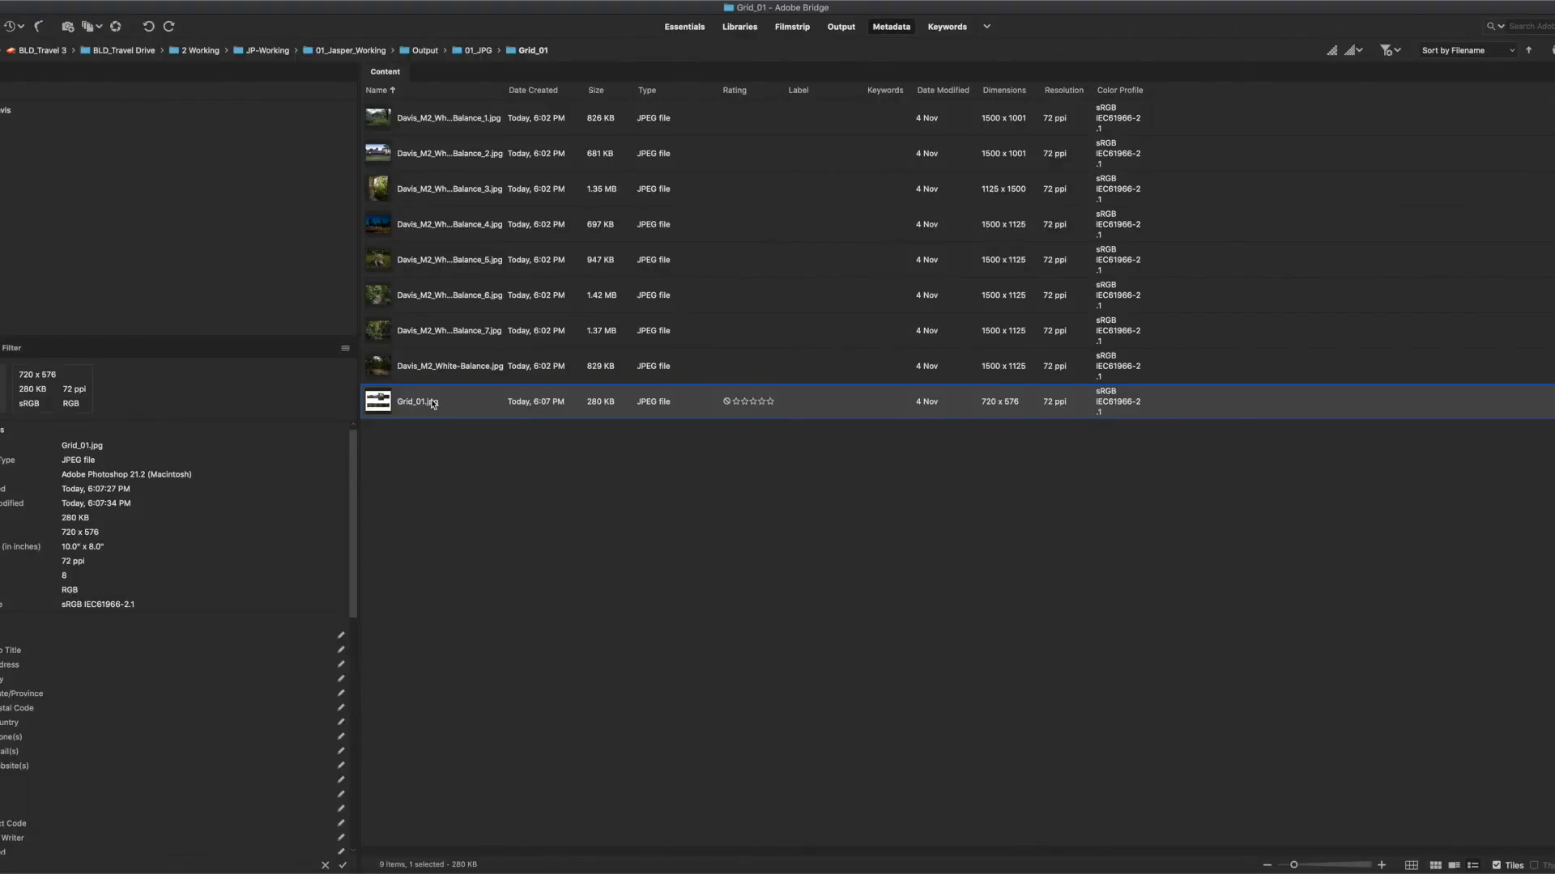